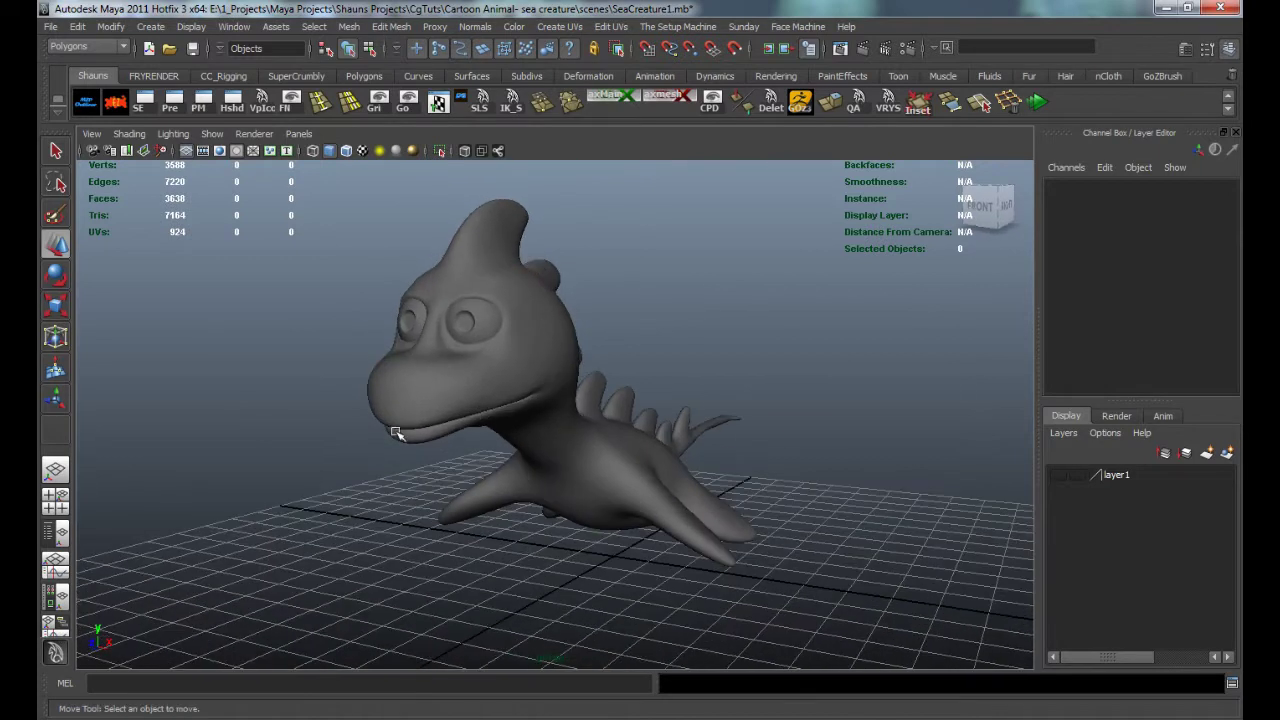
pyautogui.keyDown('alt'); pyautogui.moveTo(460, 395); pyautogui.dragTo(456, 367); pyautogui.keyUp('alt')
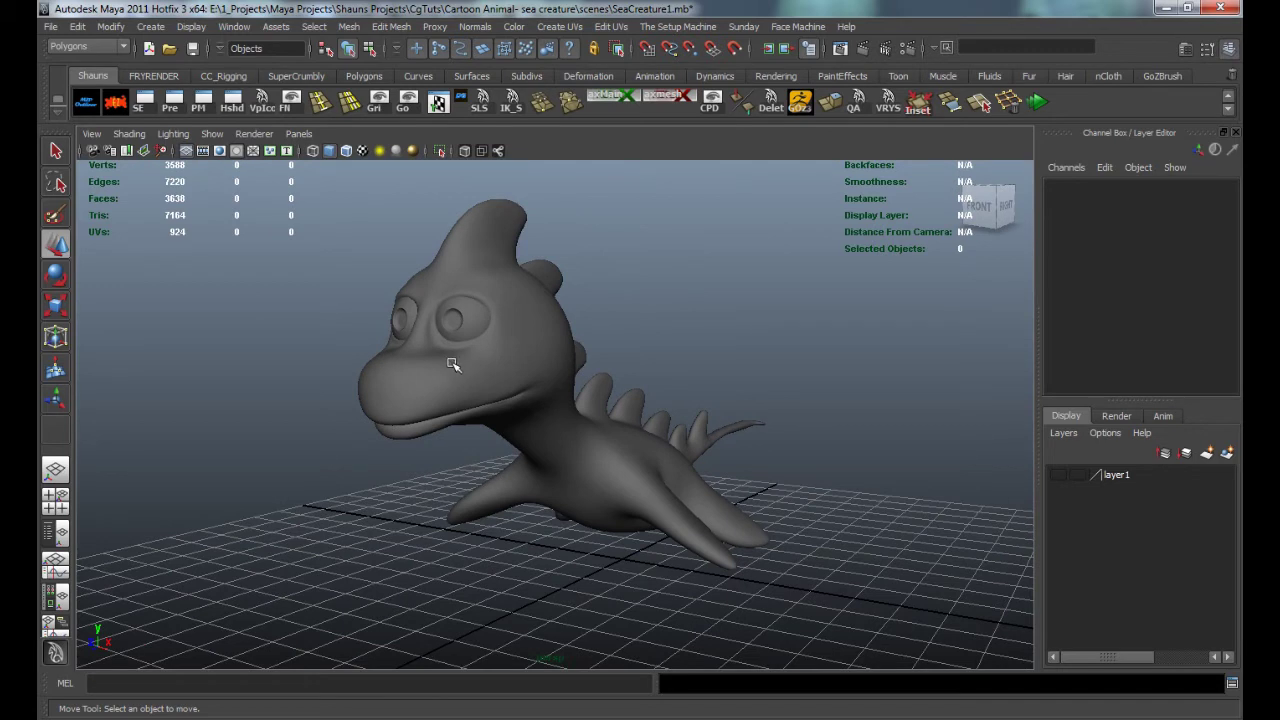
pyautogui.keyDown('alt'); pyautogui.moveTo(449, 380); pyautogui.dragTo(468, 411); pyautogui.keyUp('alt')
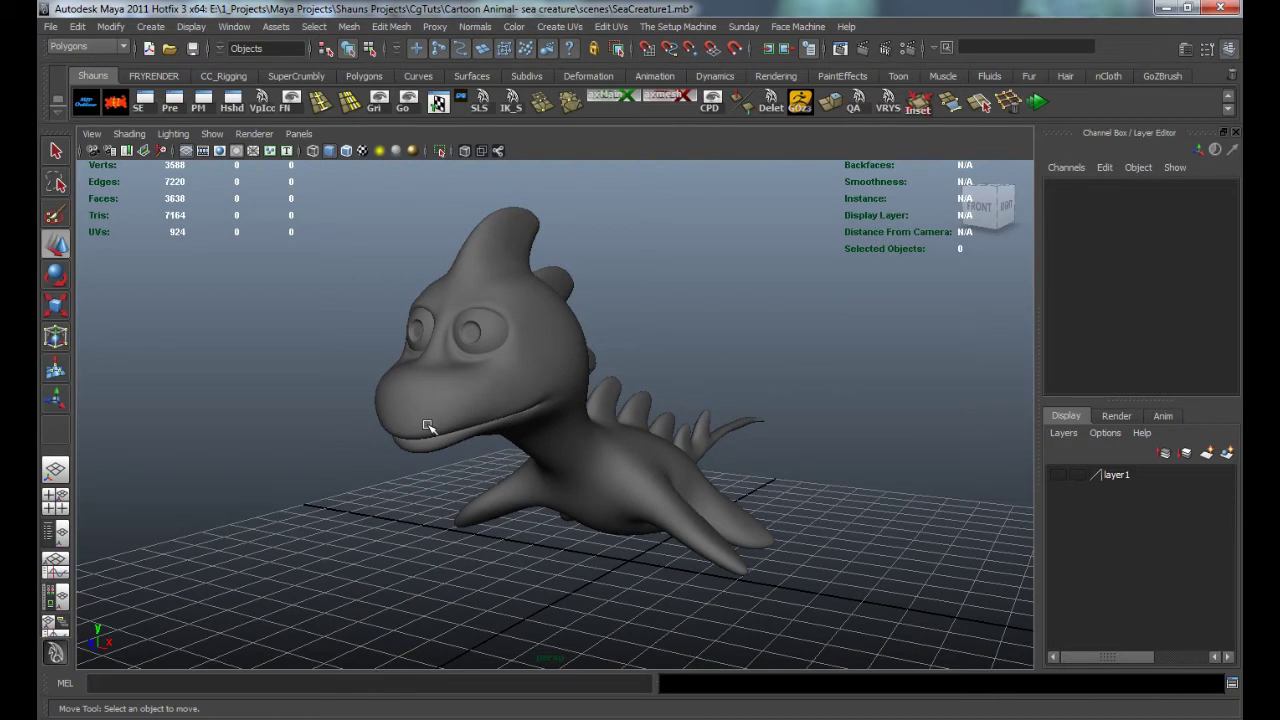
pyautogui.keyDown('alt'); pyautogui.moveTo(478, 422); pyautogui.dragTo(519, 430); pyautogui.keyUp('alt')
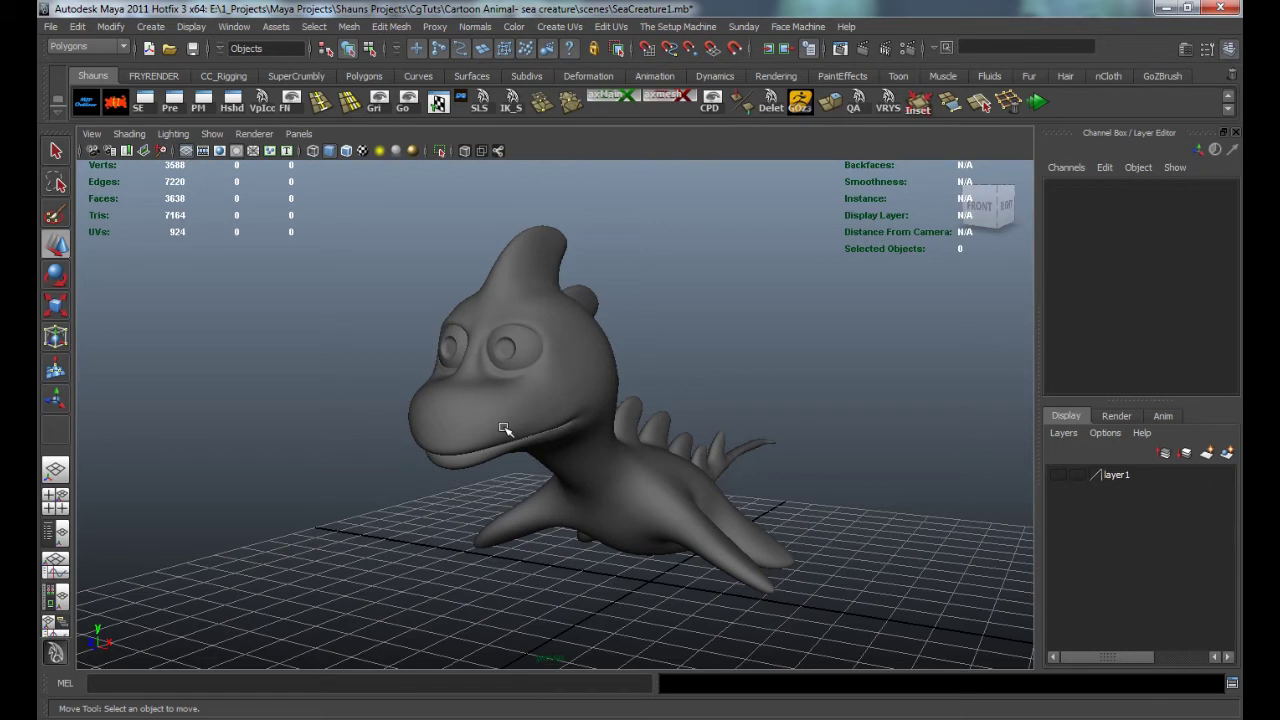
pyautogui.keyDown('alt'); pyautogui.moveTo(503, 443); pyautogui.dragTo(508, 457); pyautogui.keyUp('alt')
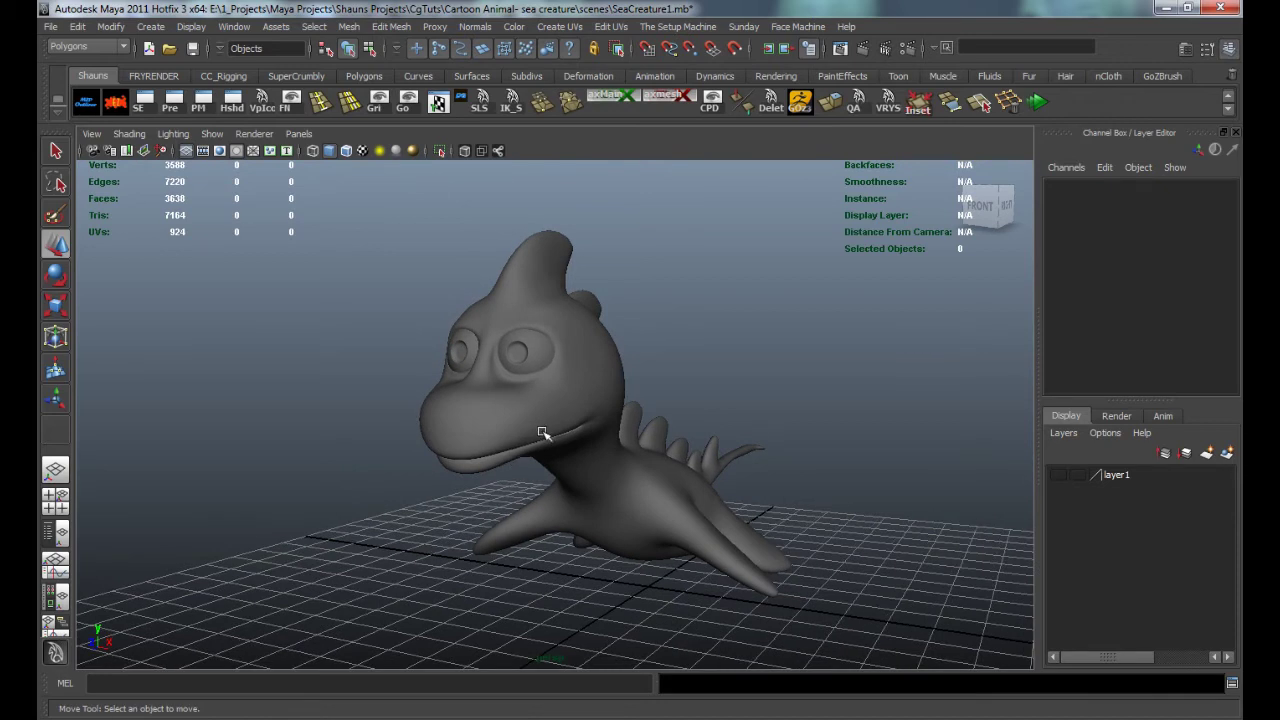
pyautogui.keyDown('alt'); pyautogui.moveTo(542, 433); pyautogui.dragTo(539, 436); pyautogui.keyUp('alt')
pyautogui.keyDown('alt'); pyautogui.moveTo(539, 436); pyautogui.dragTo(537, 432, button='middle'); pyautogui.keyUp('alt')
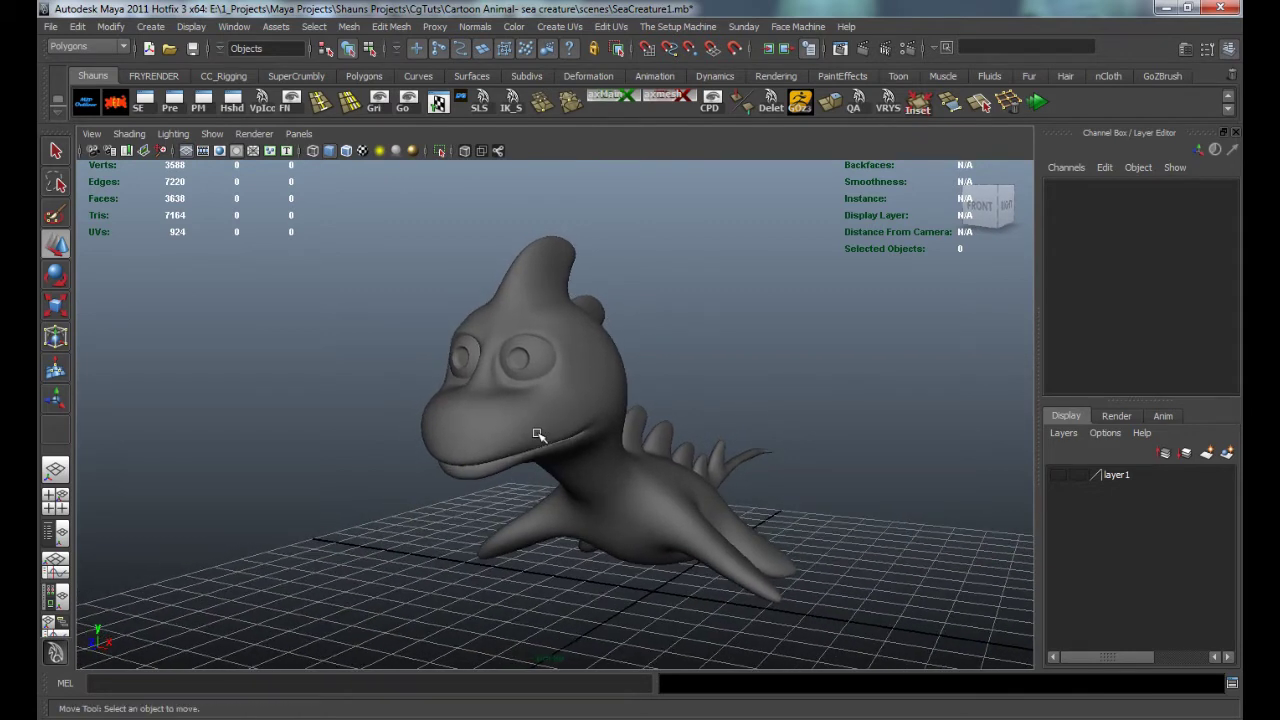
pyautogui.keyDown('alt'); pyautogui.moveTo(568, 437); pyautogui.dragTo(593, 400); pyautogui.keyUp('alt')
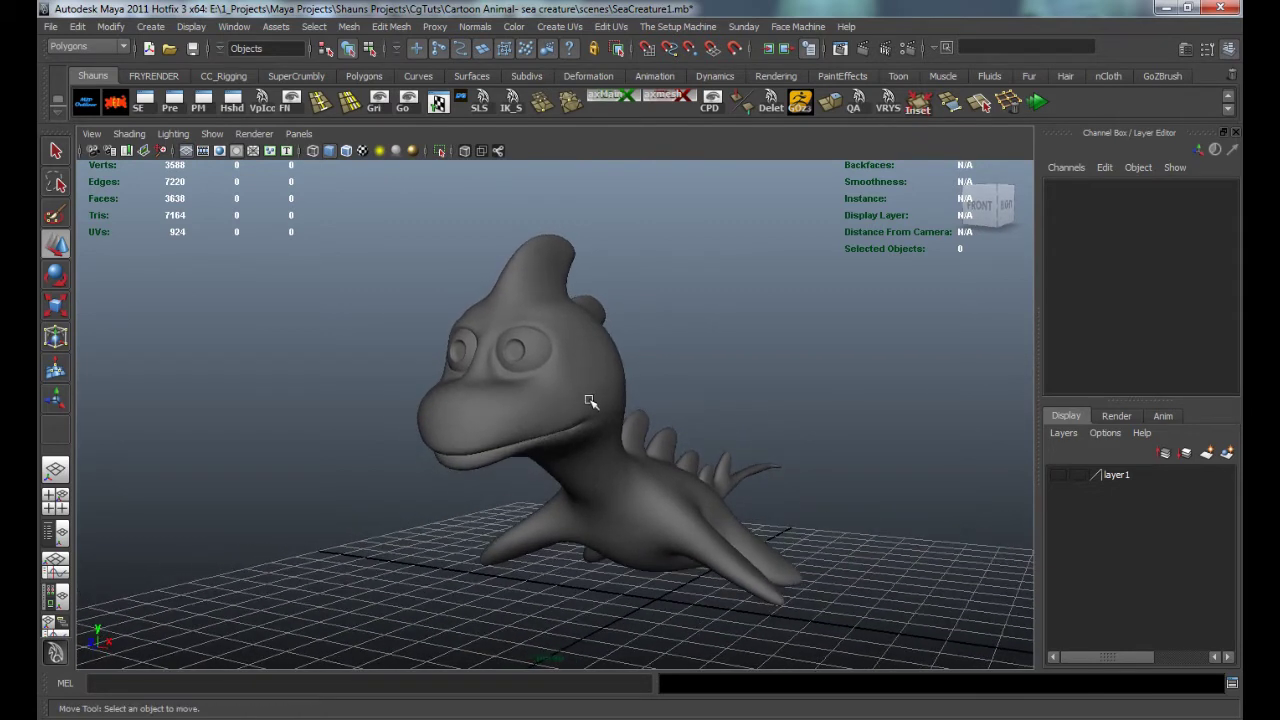
# Step: Delete the existing UVs from the sea creature's body mesh
pyautogui.click(600, 390)
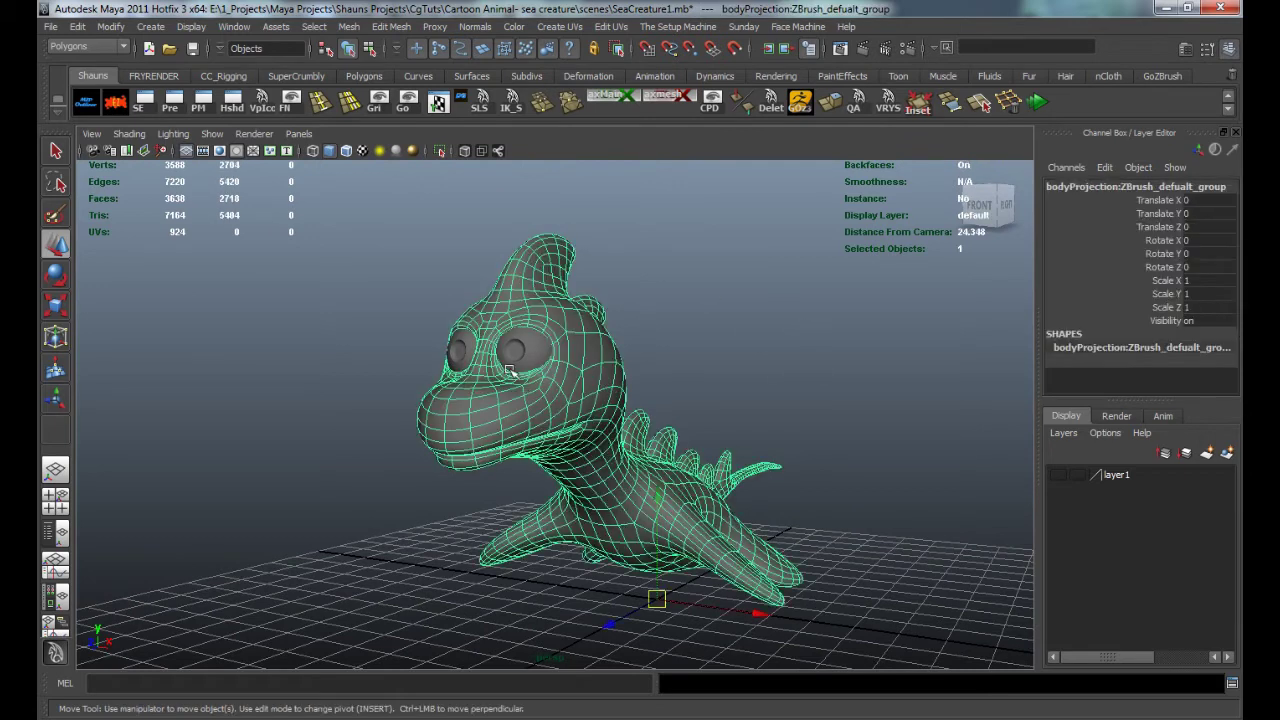
pyautogui.keyDown('alt'); pyautogui.moveTo(537, 378); pyautogui.dragTo(680, 292); pyautogui.keyUp('alt')
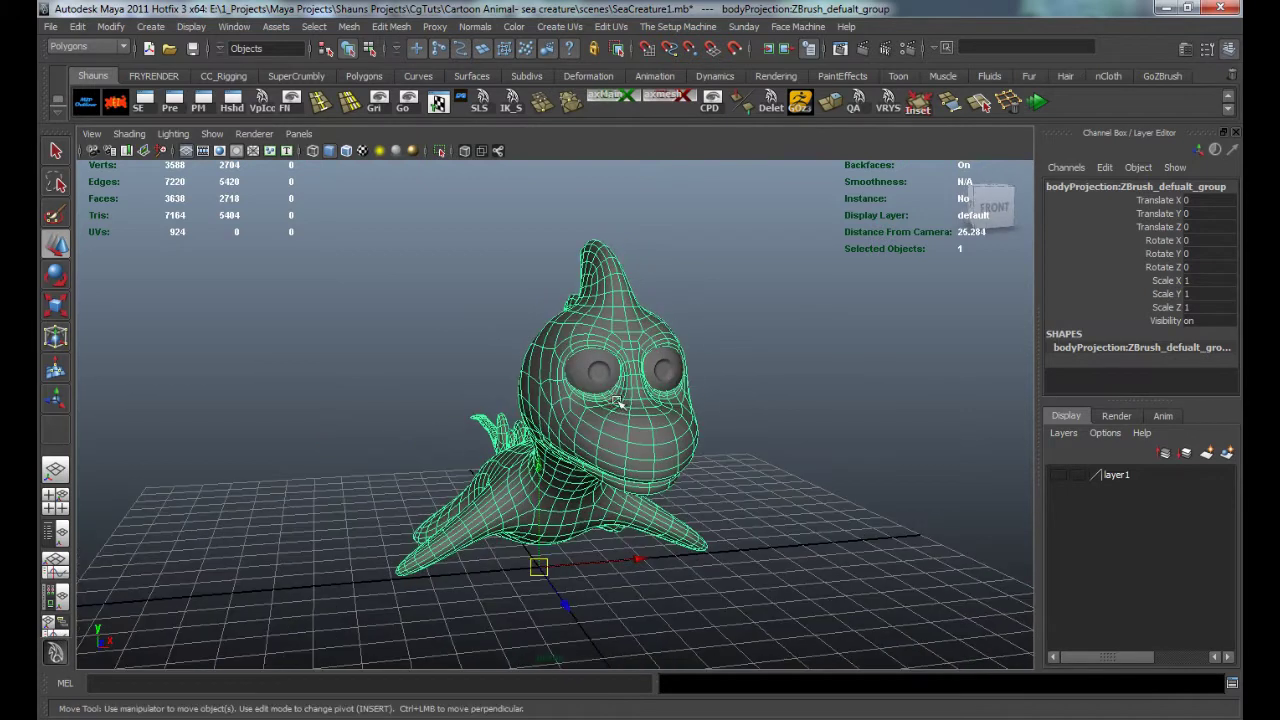
pyautogui.click(770, 104)
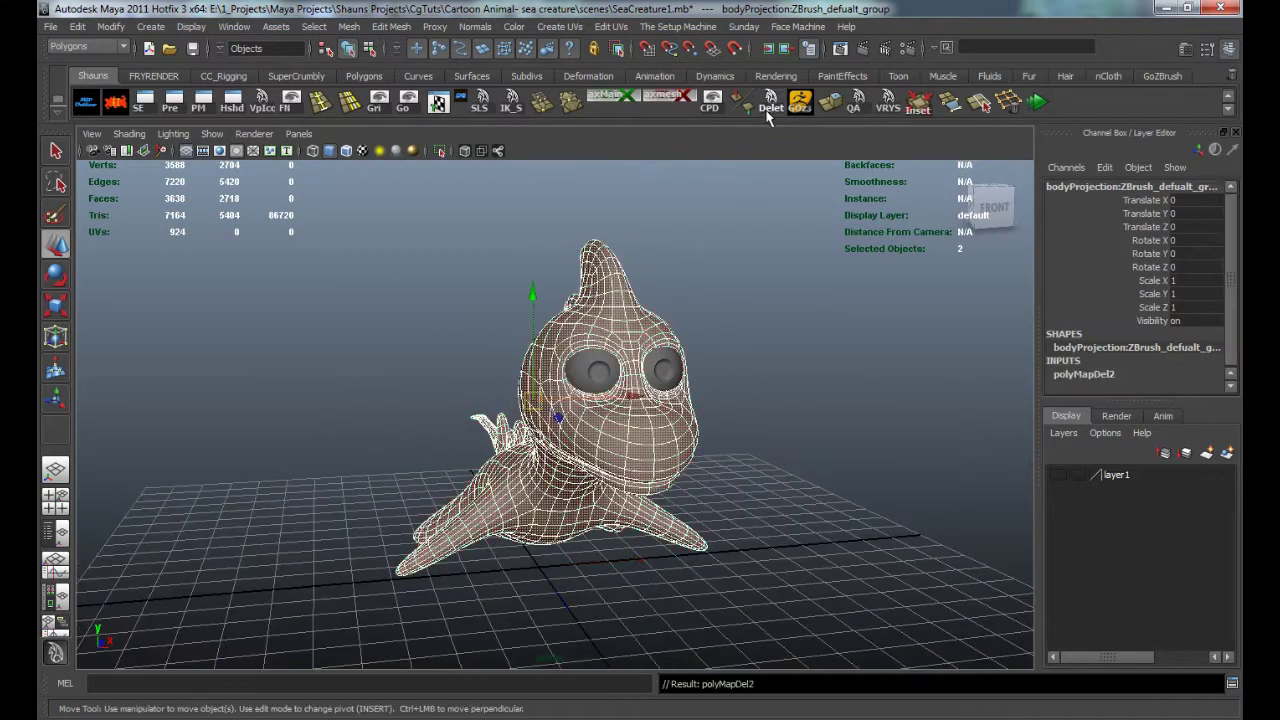
pyautogui.click(785, 450)
# Step: Look up the Delete UVs command in the UV Texture Editor without applying it, and close the editor
pyautogui.keyDown('alt'); pyautogui.moveTo(777, 457); pyautogui.dragTo(705, 302); pyautogui.keyUp('alt')
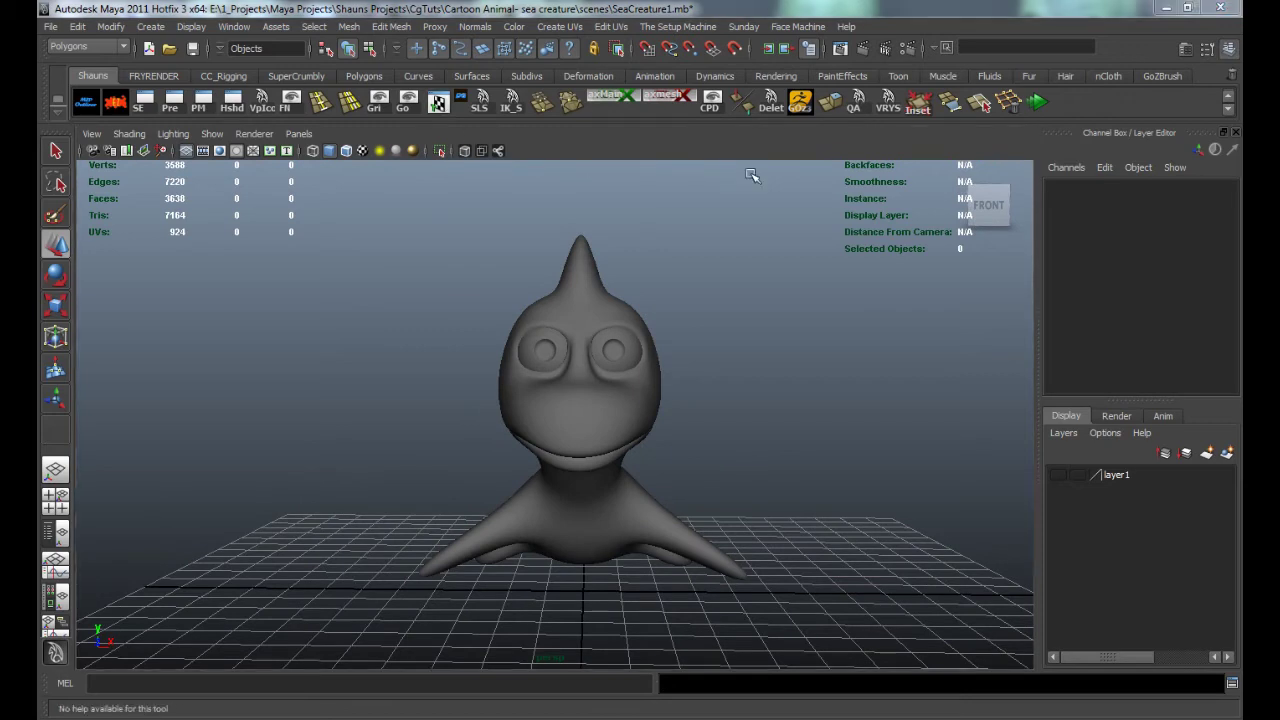
pyautogui.moveTo(1242, 54); pyautogui.dragTo(384, 38)
pyautogui.click(211, 65)
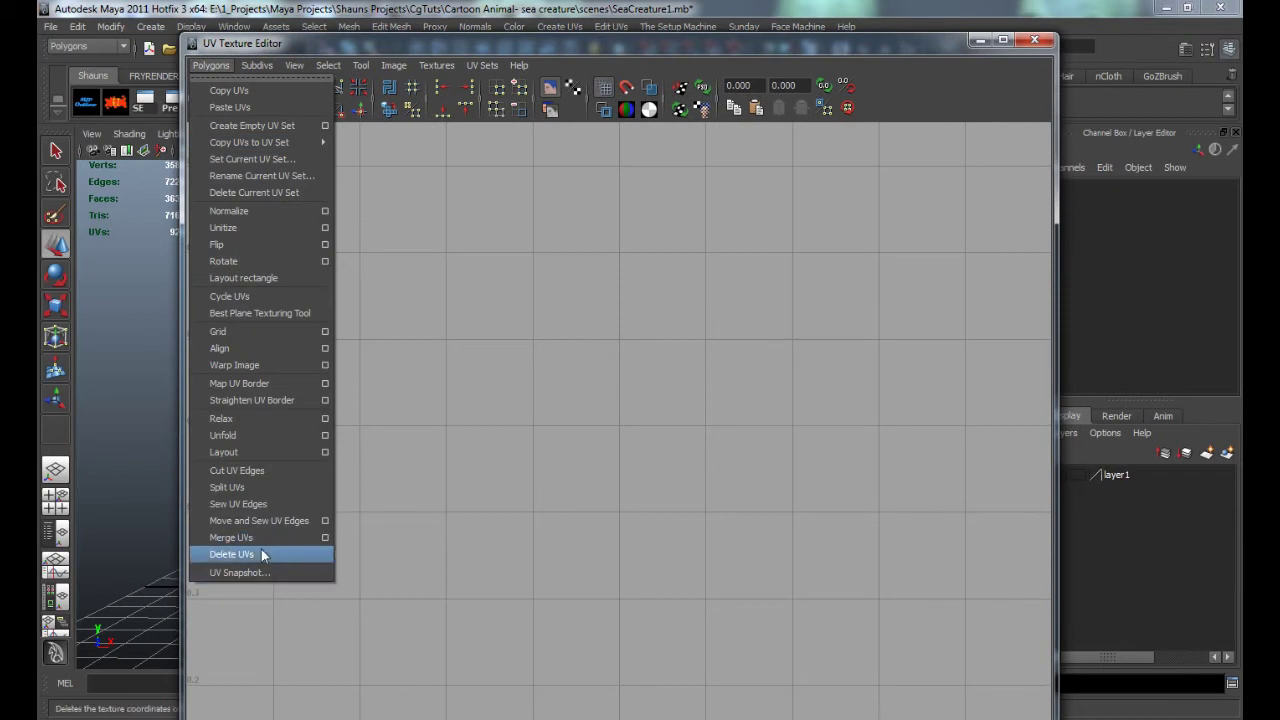
pyautogui.click(1048, 39)
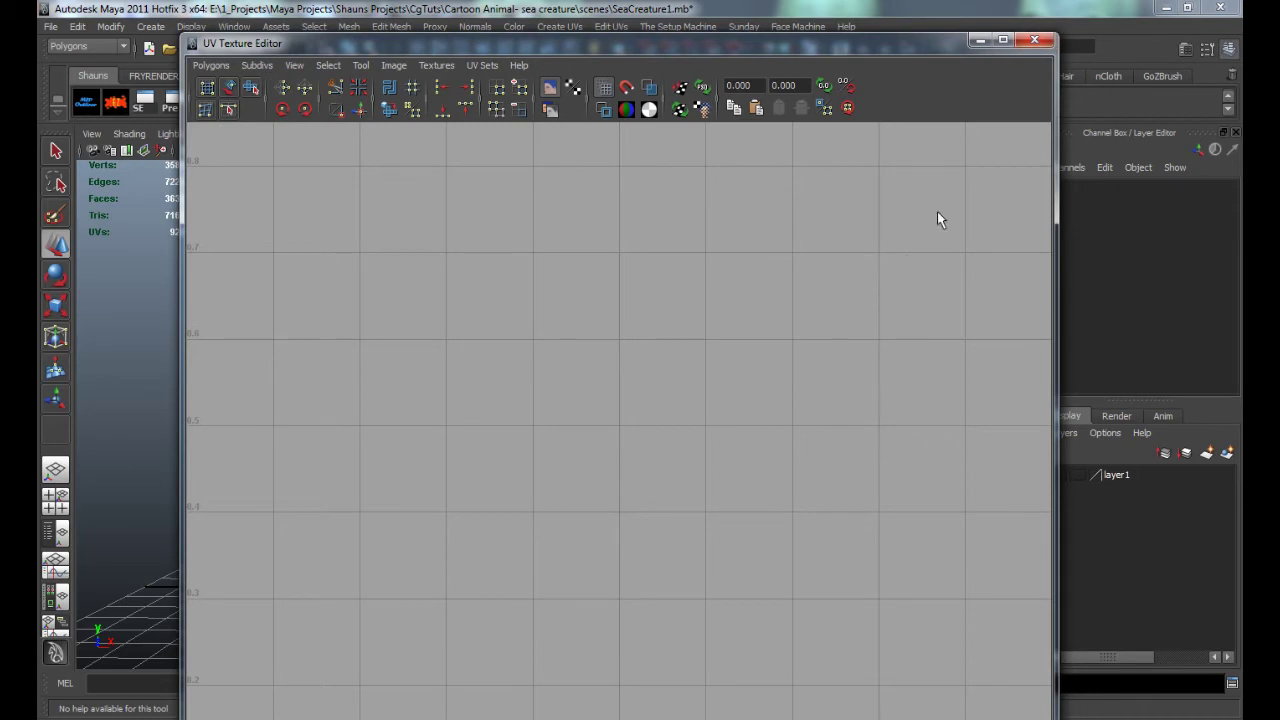
pyautogui.click(1034, 39)
# Step: Delete the UVs from the creature's left eyeball and remove the right eyeball mesh from the scene
pyautogui.keyDown('alt'); pyautogui.moveTo(814, 457); pyautogui.dragTo(657, 443); pyautogui.keyUp('alt')
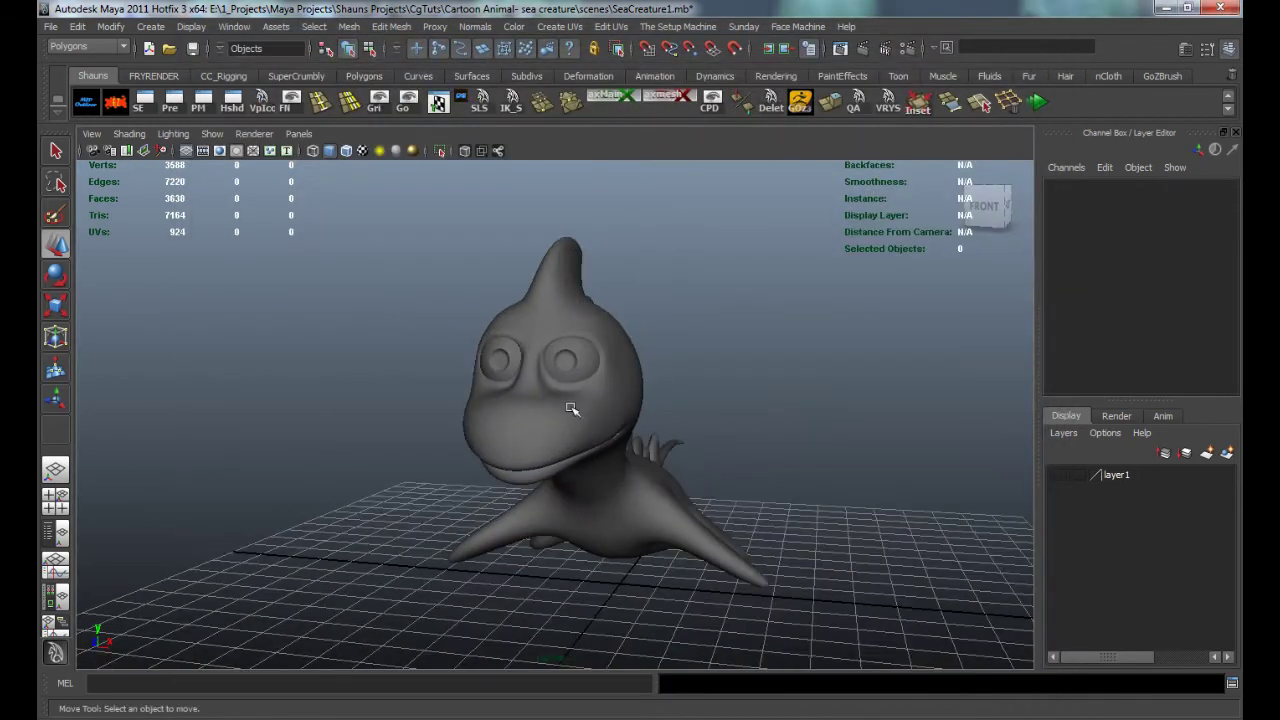
pyautogui.click(562, 372)
pyautogui.click(758, 106)
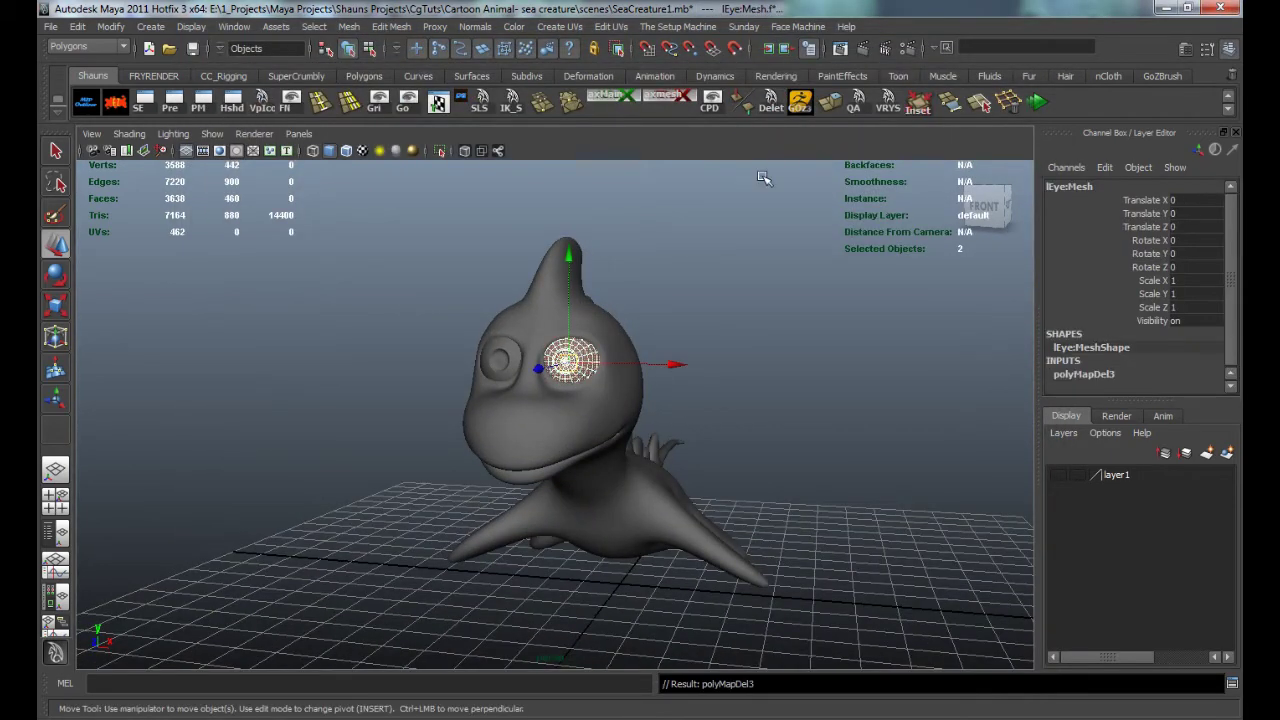
pyautogui.click(789, 357)
pyautogui.click(507, 367)
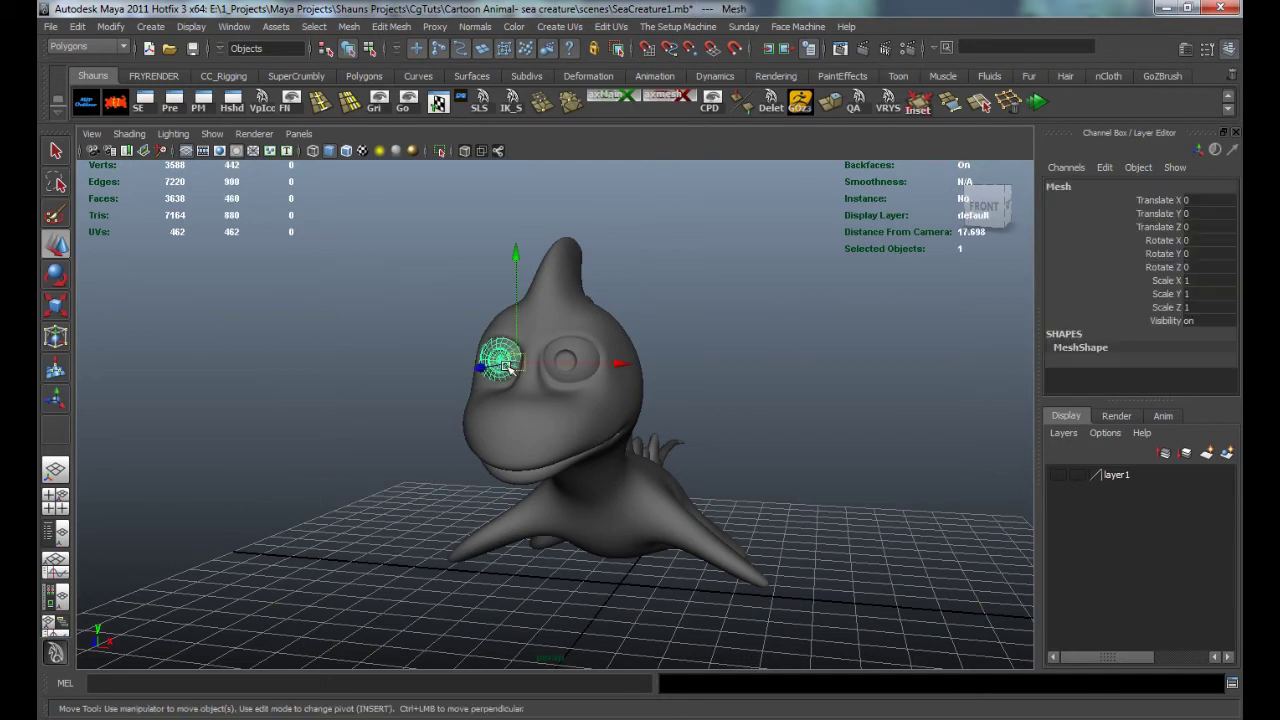
pyautogui.press('Delete')
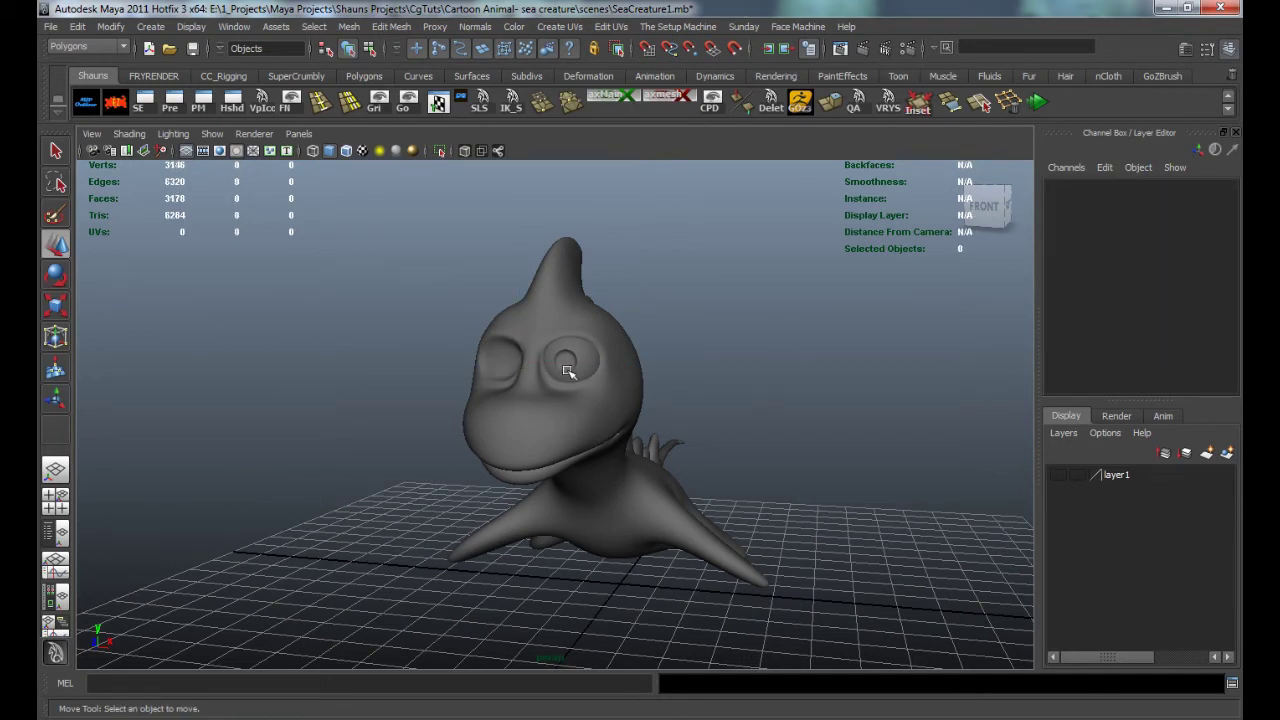
# Step: Apply Delete UVs to the remaining left eyeball and the body mesh together
pyautogui.click(567, 372)
pyautogui.keyDown('alt'); pyautogui.moveTo(567, 372); pyautogui.dragTo(446, 294); pyautogui.keyUp('alt')
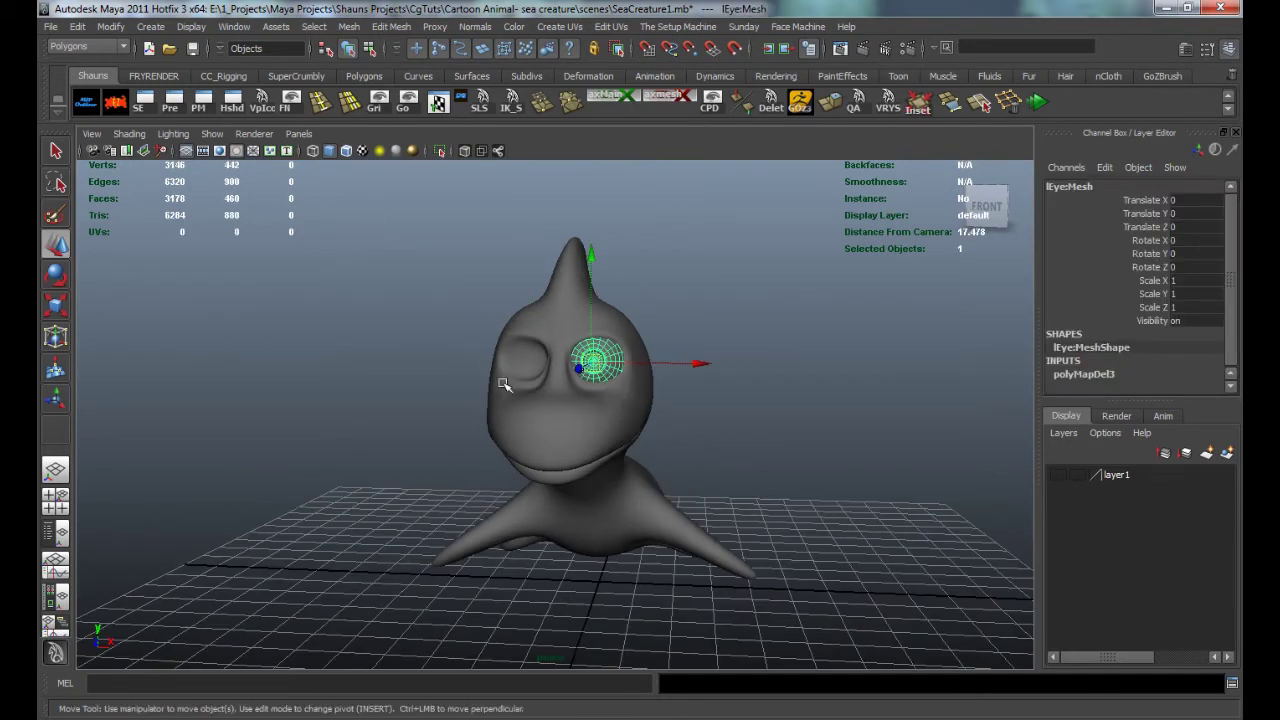
pyautogui.click(567, 419)
pyautogui.click(771, 101)
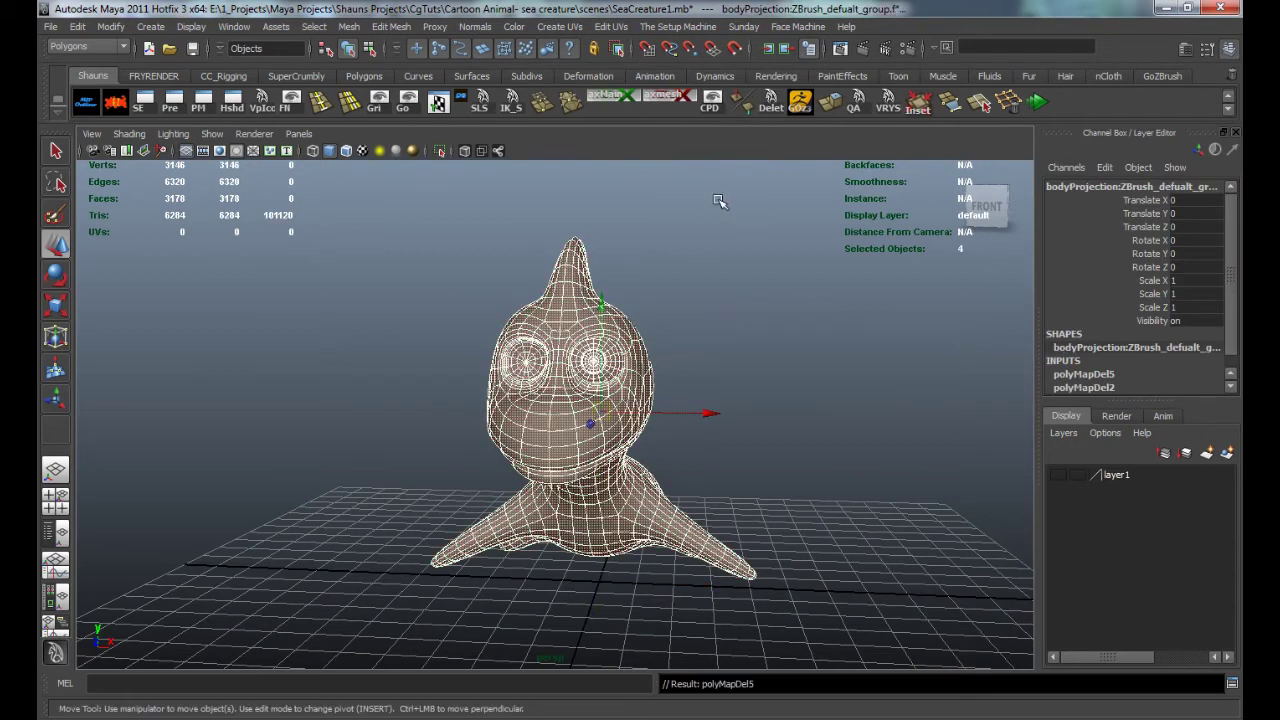
pyautogui.click(743, 326)
# Step: Delete the construction history of both the left eyeball and the body mesh
pyautogui.moveTo(454, 337); pyautogui.dragTo(718, 408)
pyautogui.click(118, 108)
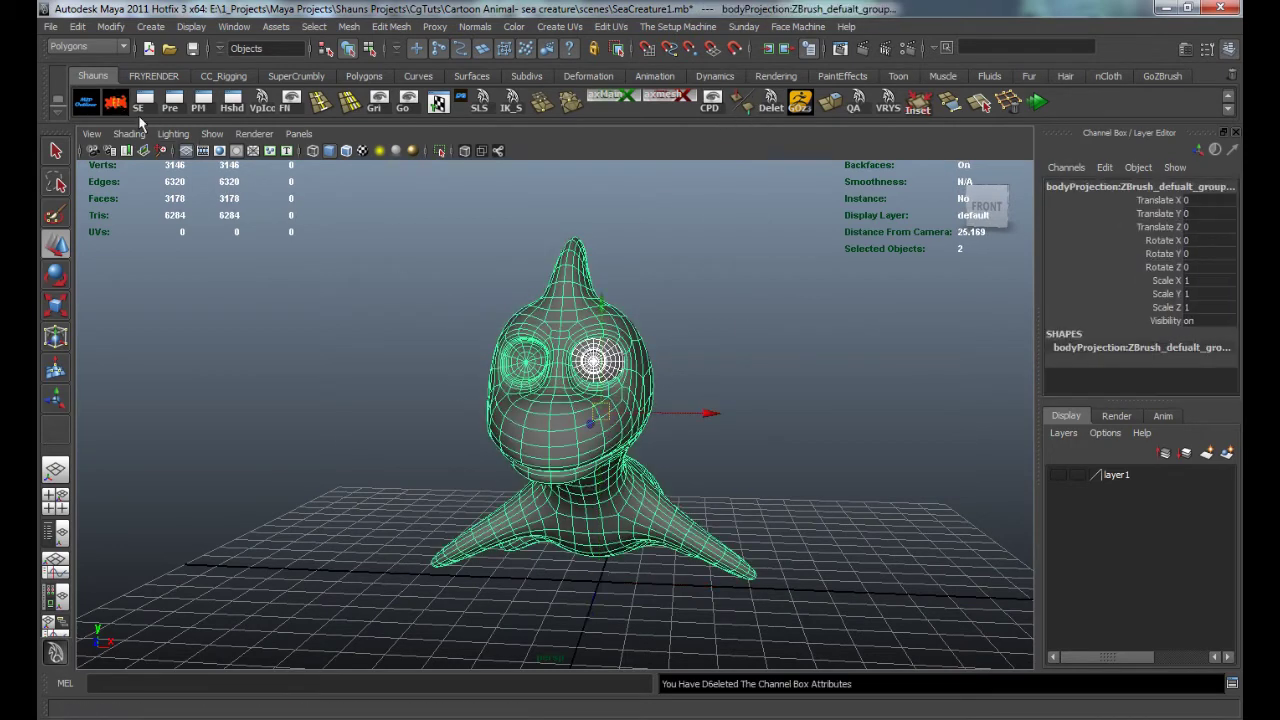
pyautogui.click(369, 355)
pyautogui.keyDown('alt'); pyautogui.moveTo(400, 382); pyautogui.dragTo(387, 395); pyautogui.keyUp('alt')
# Step: Export the left eyeball alone as an OBJ file named SeaCreature-LEYe to the Desktop
pyautogui.click(582, 360)
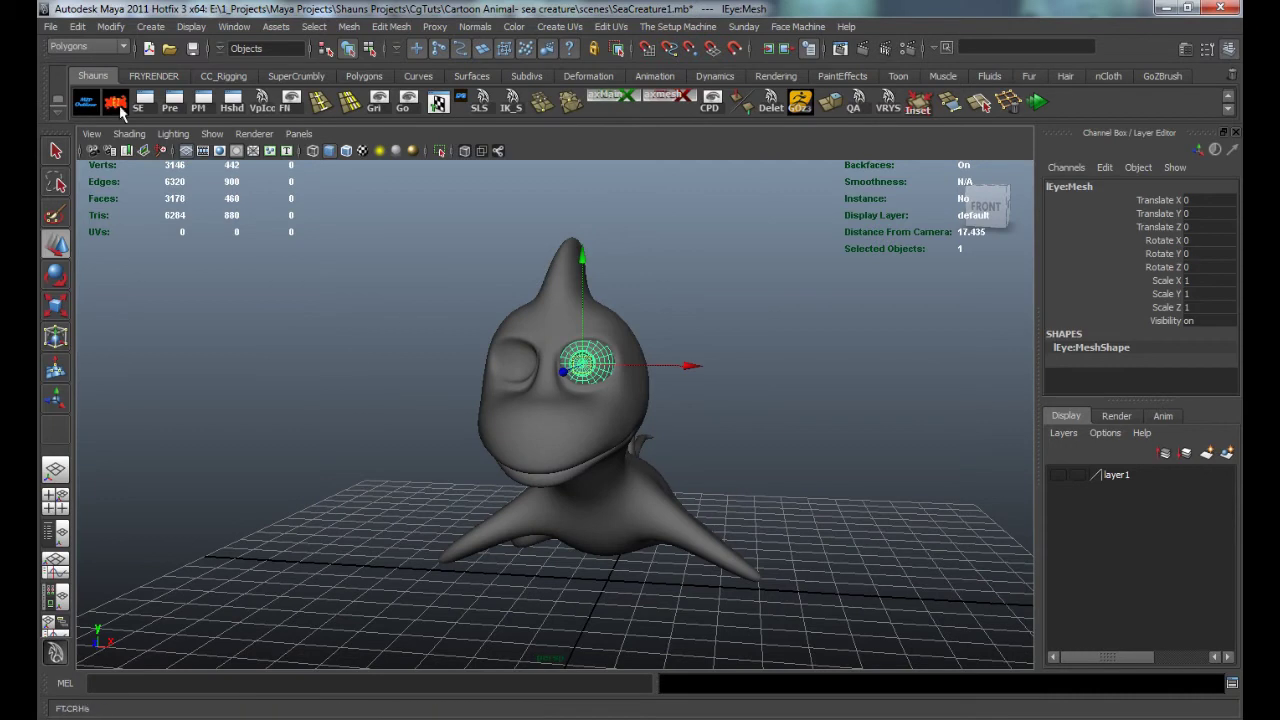
pyautogui.click(50, 26)
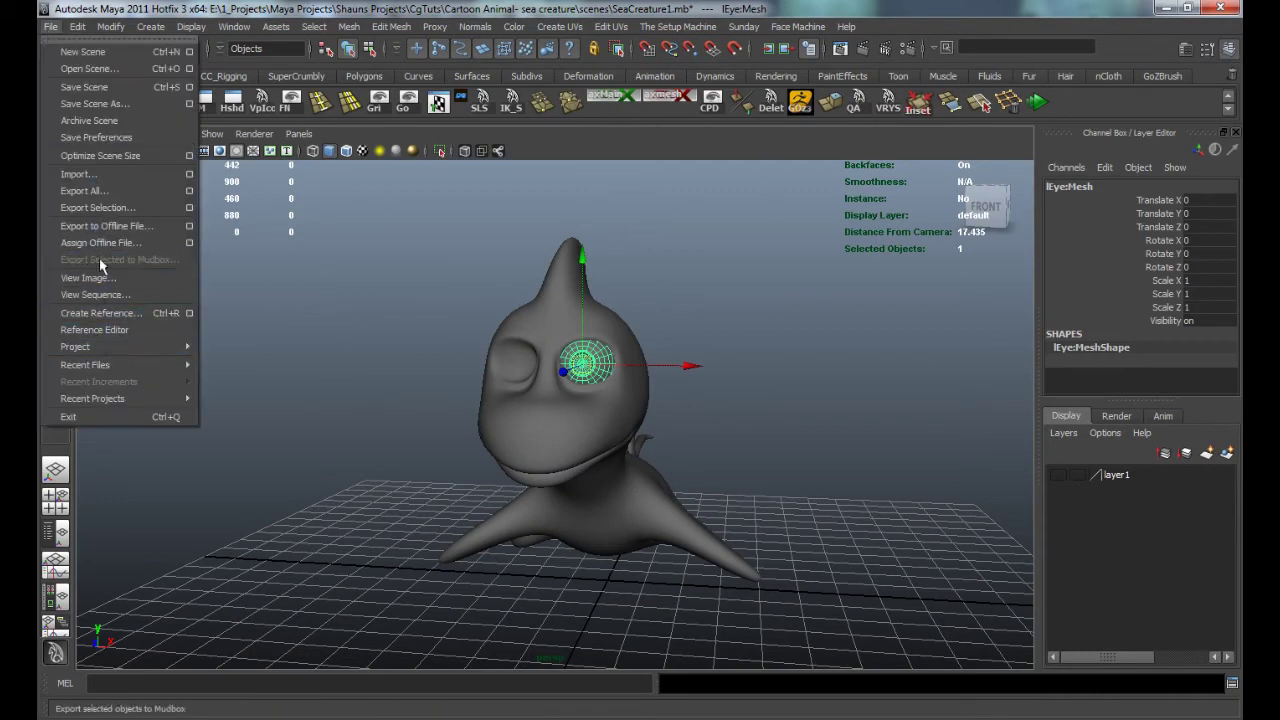
pyautogui.click(100, 207)
pyautogui.click(165, 113)
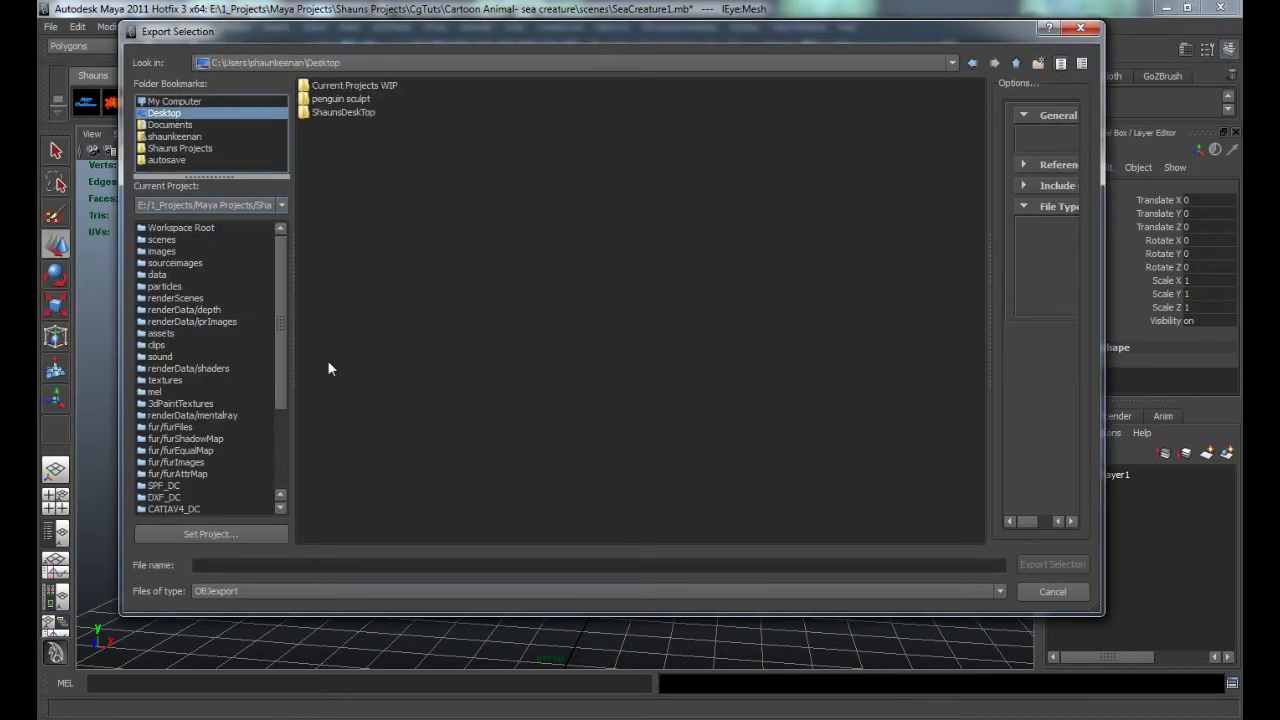
pyautogui.click(317, 565)
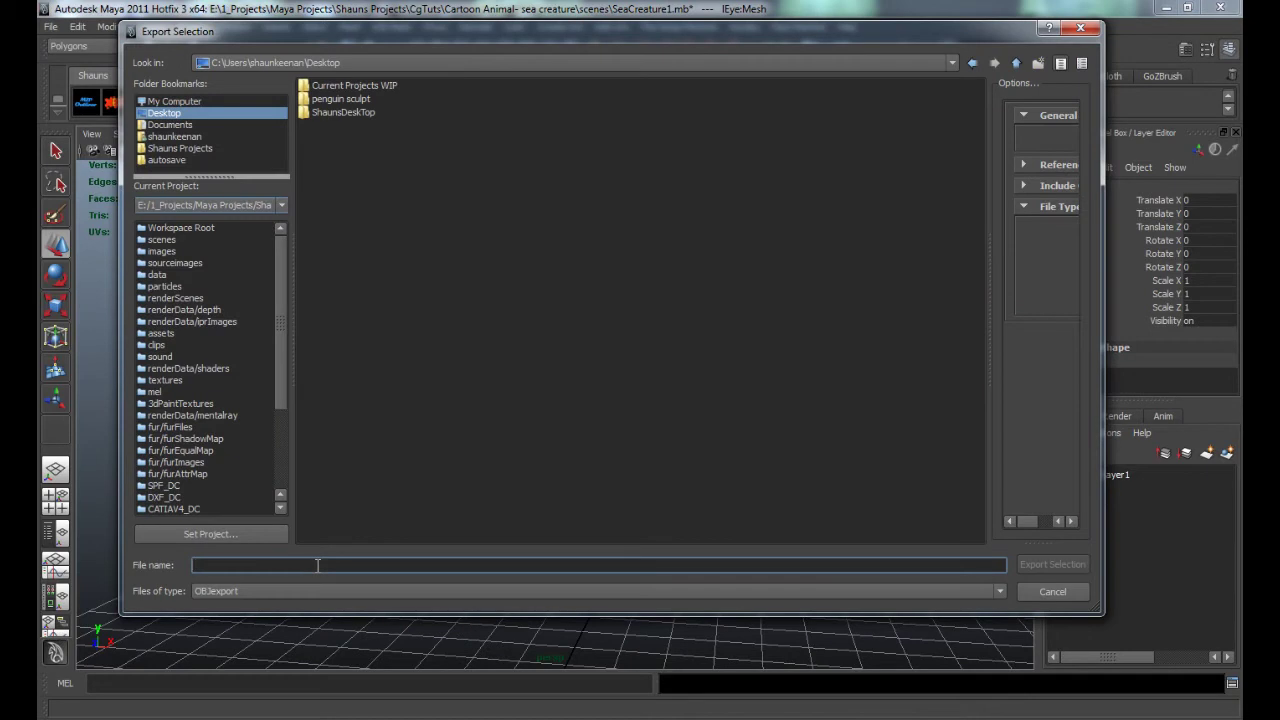
pyautogui.write('SeaCreature-LEYe')
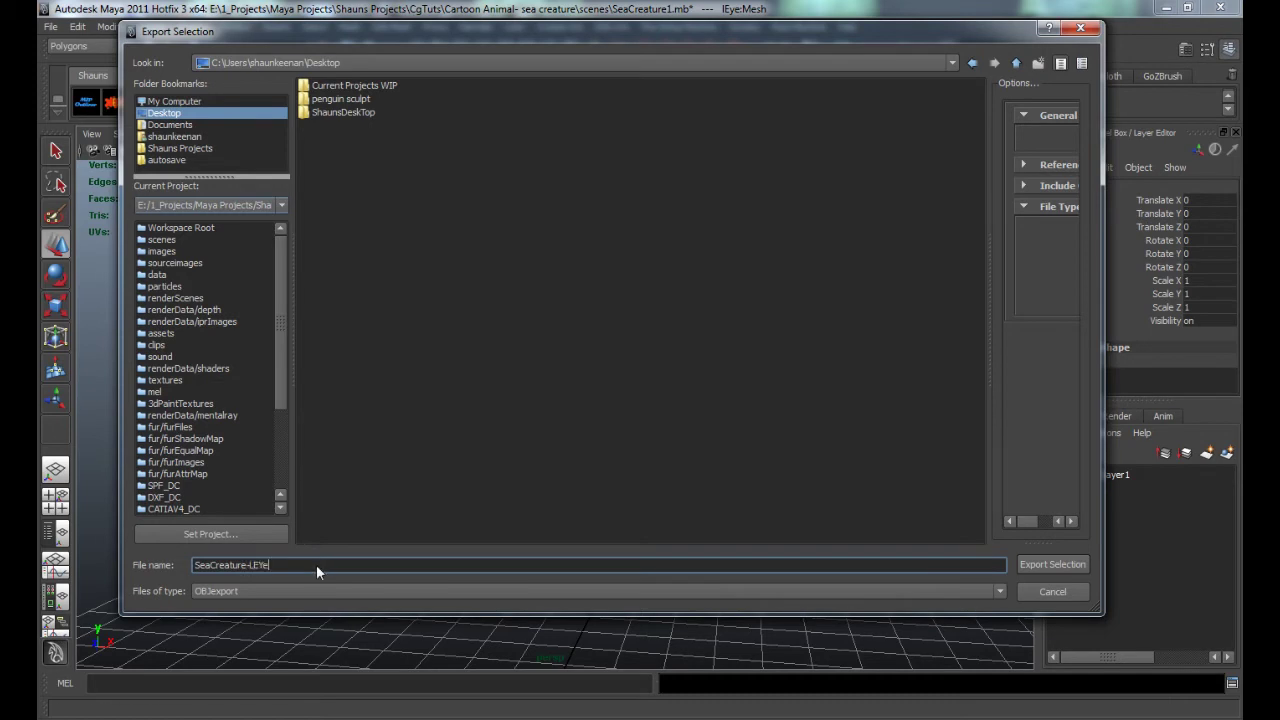
pyautogui.press('Return')
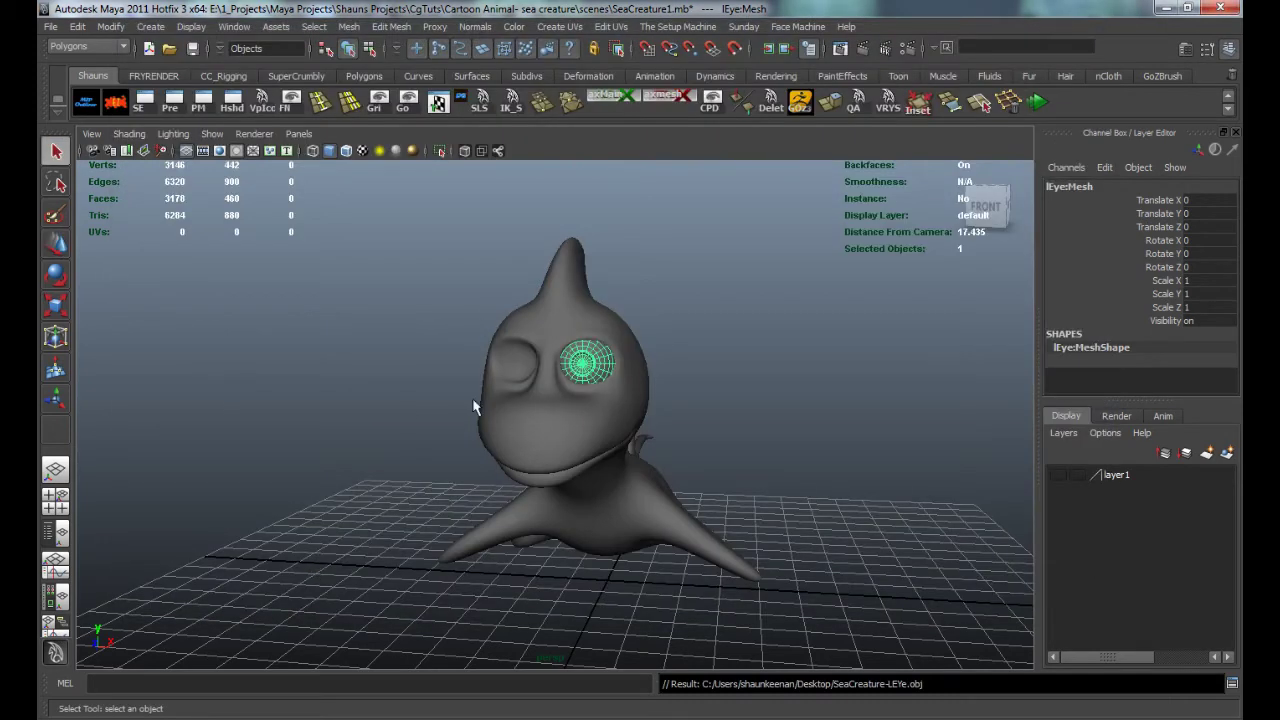
# Step: Export the body mesh as an OBJ file named Body-uv to the Desktop
pyautogui.click(560, 458)
pyautogui.click(50, 26)
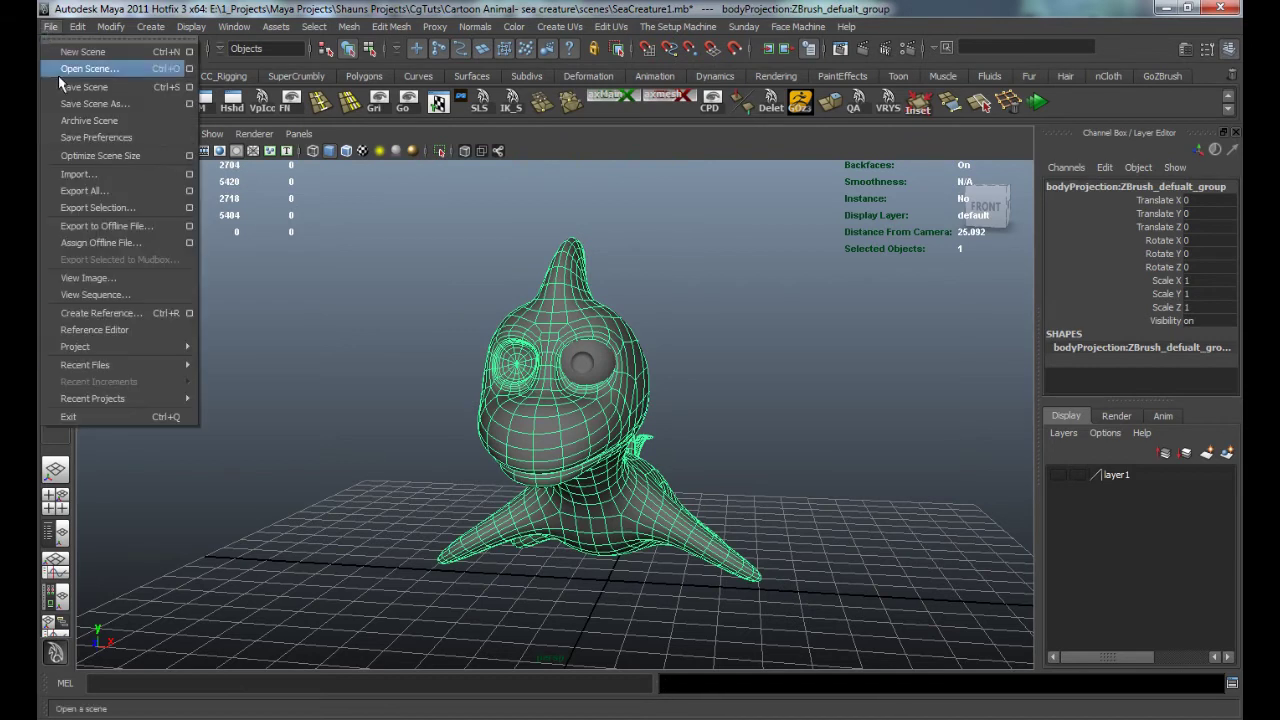
pyautogui.click(97, 207)
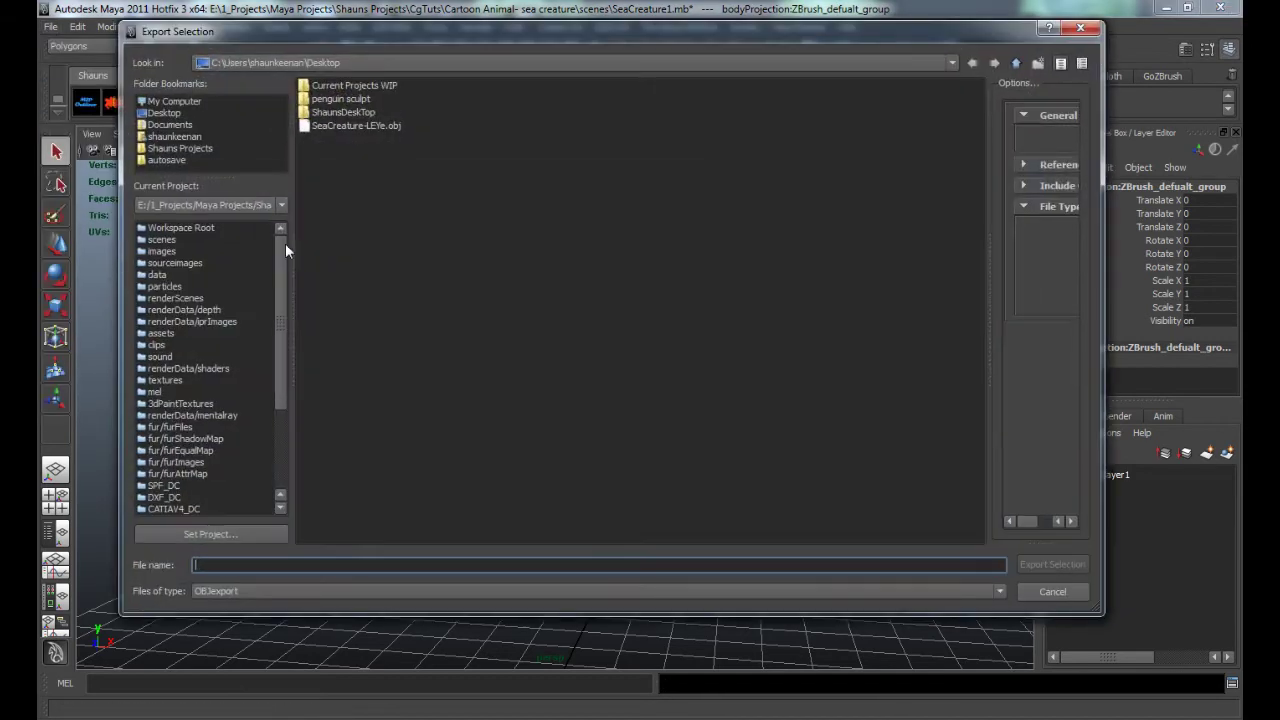
pyautogui.write('Body-uv')
pyautogui.press('Return')
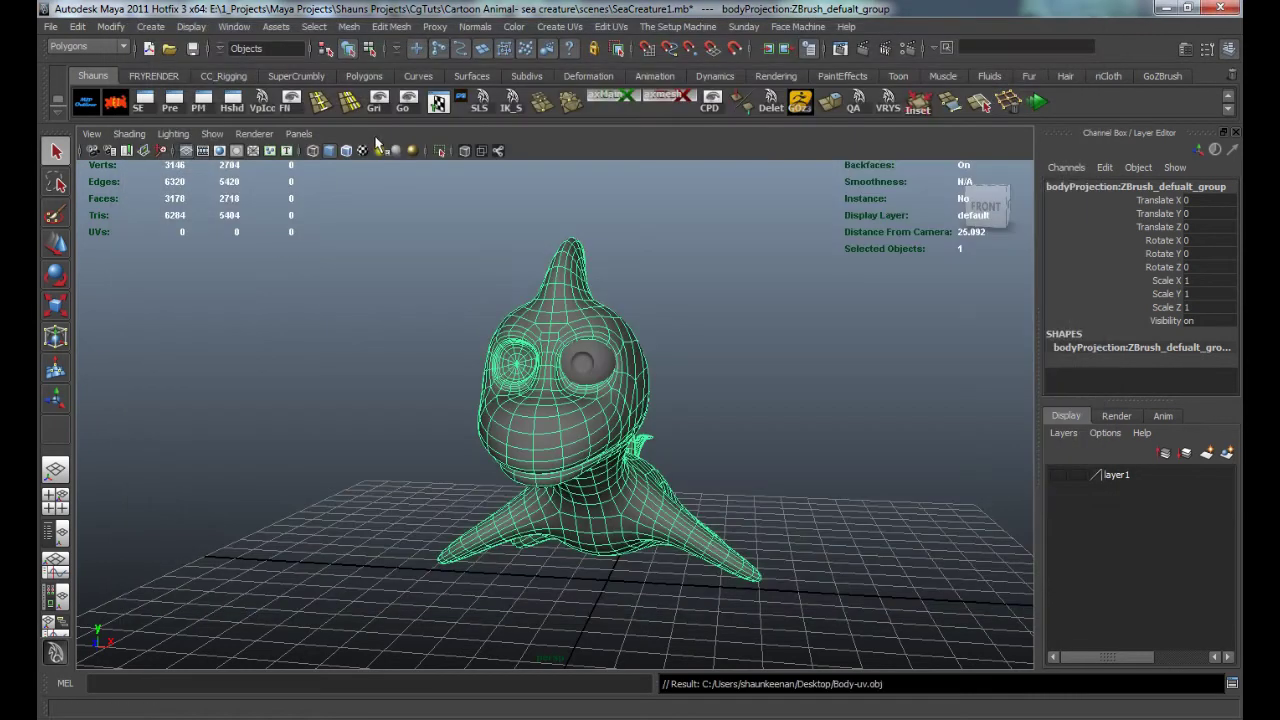
pyautogui.click(383, 325)
# Step: Switch to Roadkill, maximize its window and open SeaCreature-LEYe.obj from the Desktop
pyautogui.moveTo(1240, 136); pyautogui.dragTo(240, 46)
pyautogui.click(1059, 41)
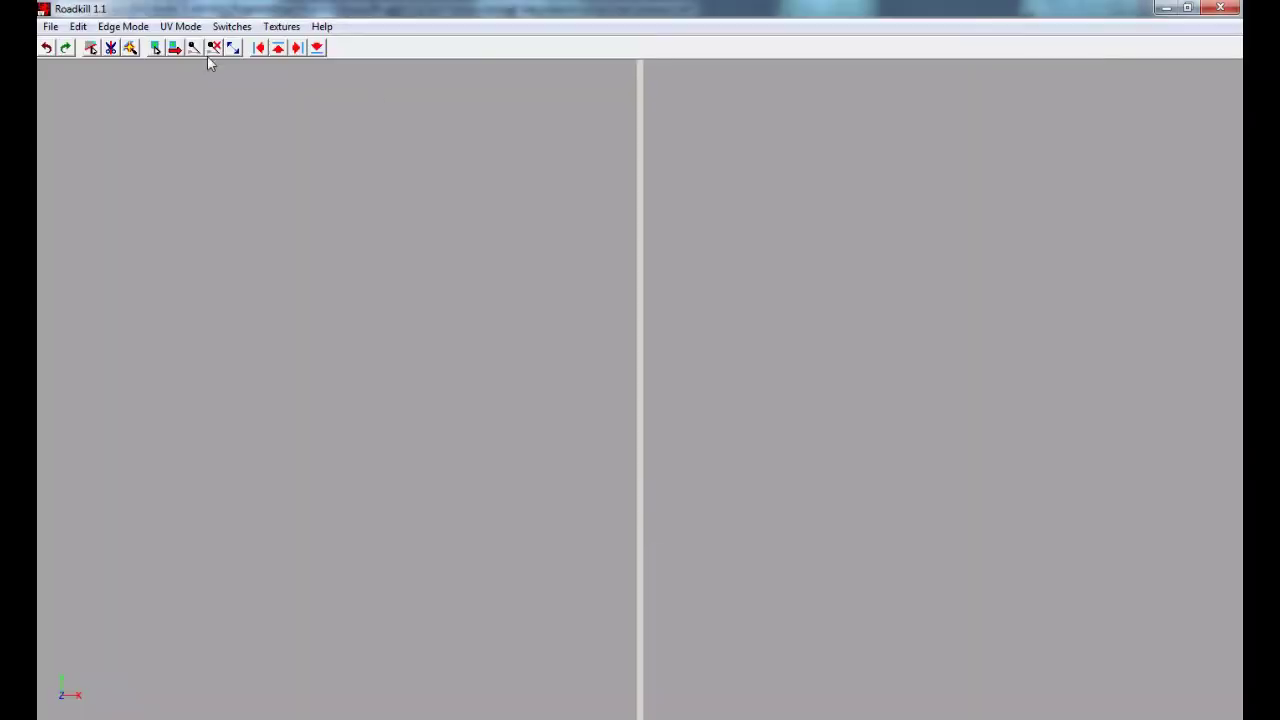
pyautogui.click(50, 26)
pyautogui.click(68, 44)
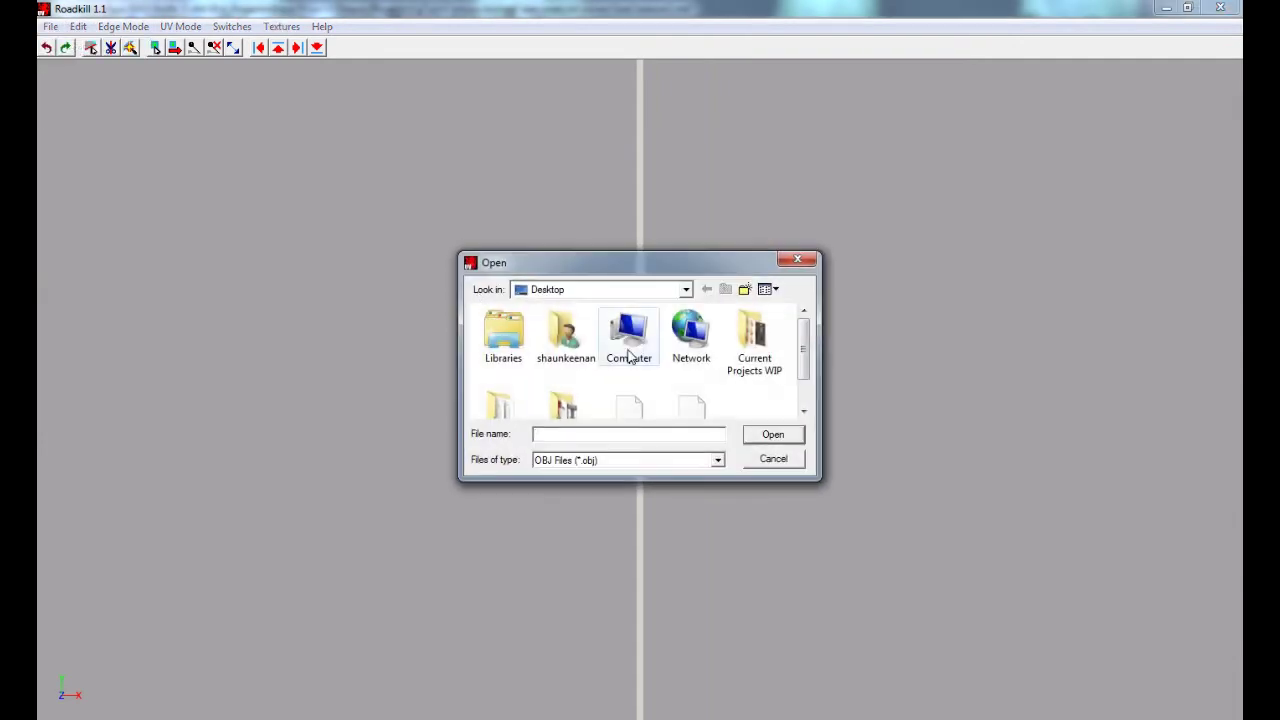
pyautogui.click(804, 398)
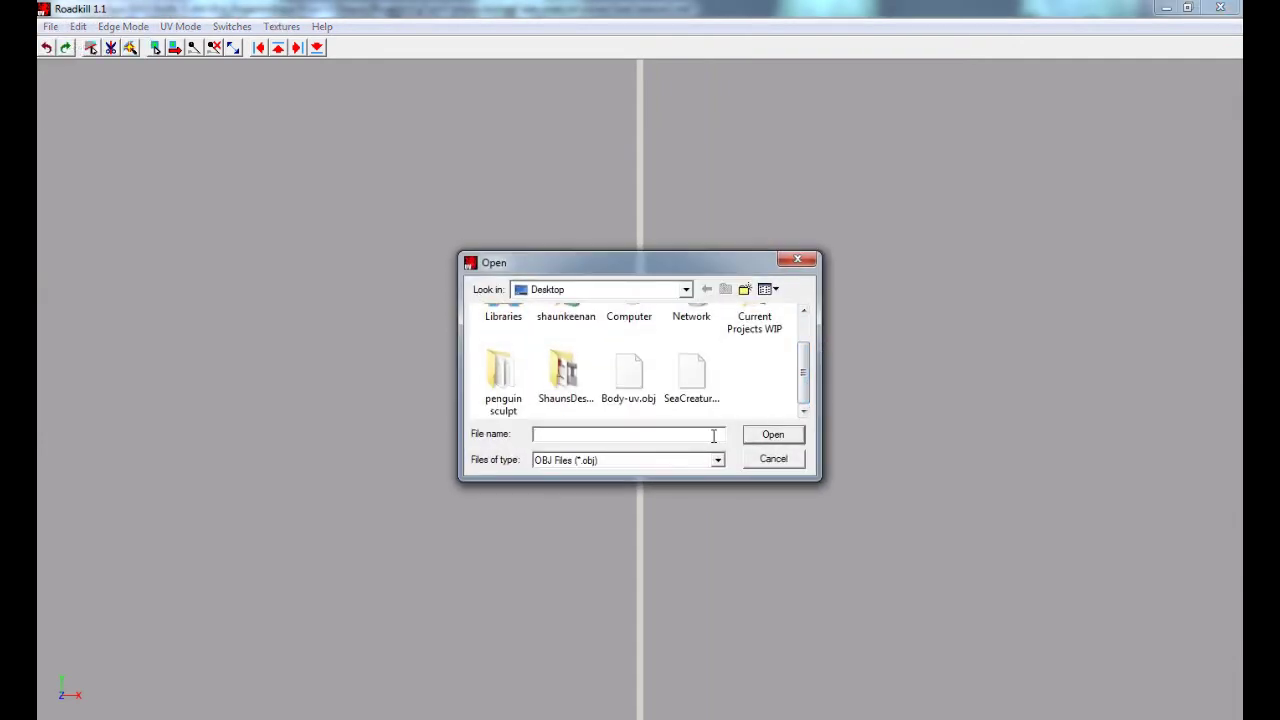
pyautogui.click(690, 376)
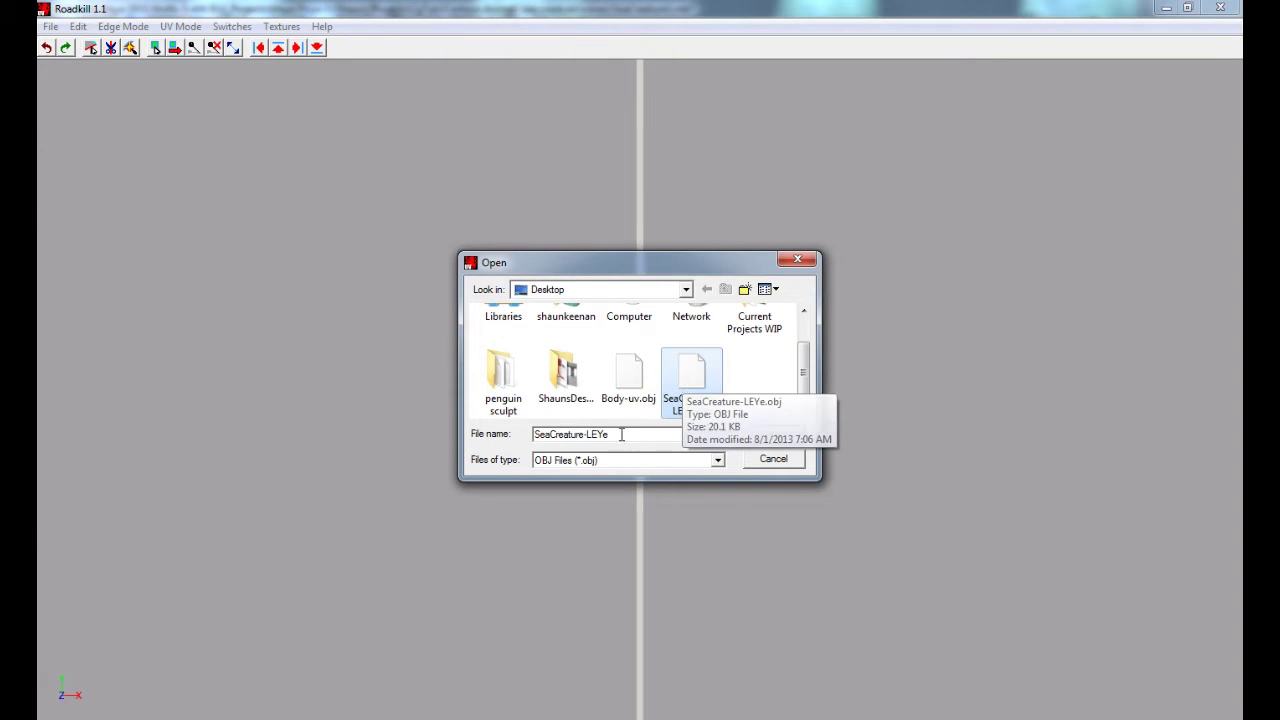
pyautogui.click(773, 435)
# Step: Select the edge loop just outside the eyeball's recessed pupil and cut the UVs into two shells there
pyautogui.keyDown('alt'); pyautogui.moveTo(543, 437); pyautogui.dragTo(428, 400); pyautogui.keyUp('alt')
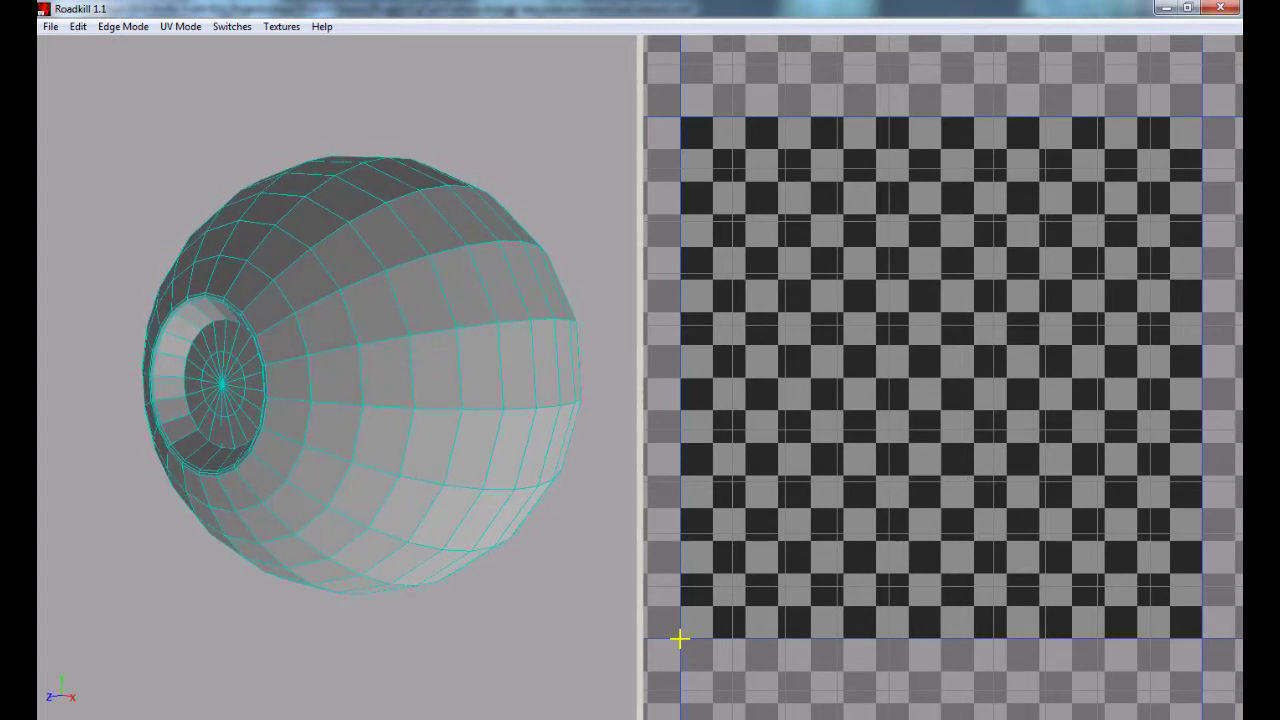
pyautogui.keyDown('alt'); pyautogui.moveTo(343, 326); pyautogui.dragTo(342, 376); pyautogui.keyUp('alt')
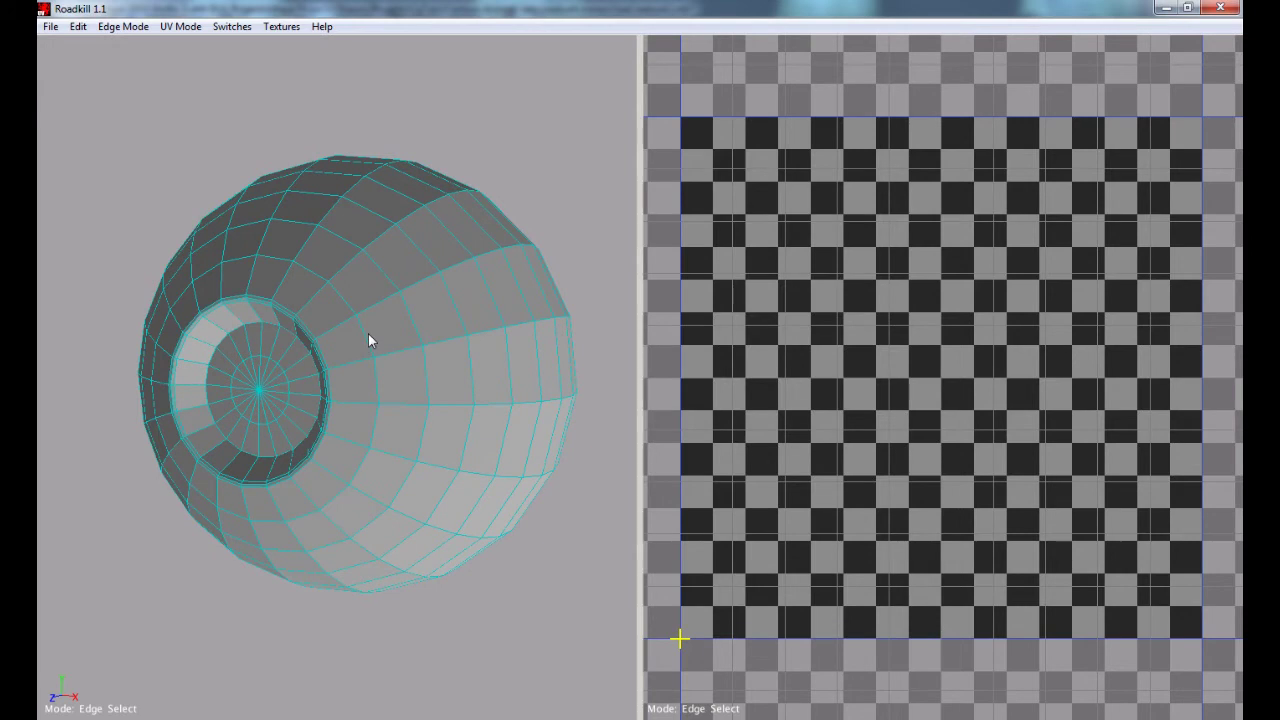
pyautogui.doubleClick(365, 333)
pyautogui.keyDown('alt'); pyautogui.moveTo(366, 343); pyautogui.dragTo(437, 385); pyautogui.keyUp('alt')
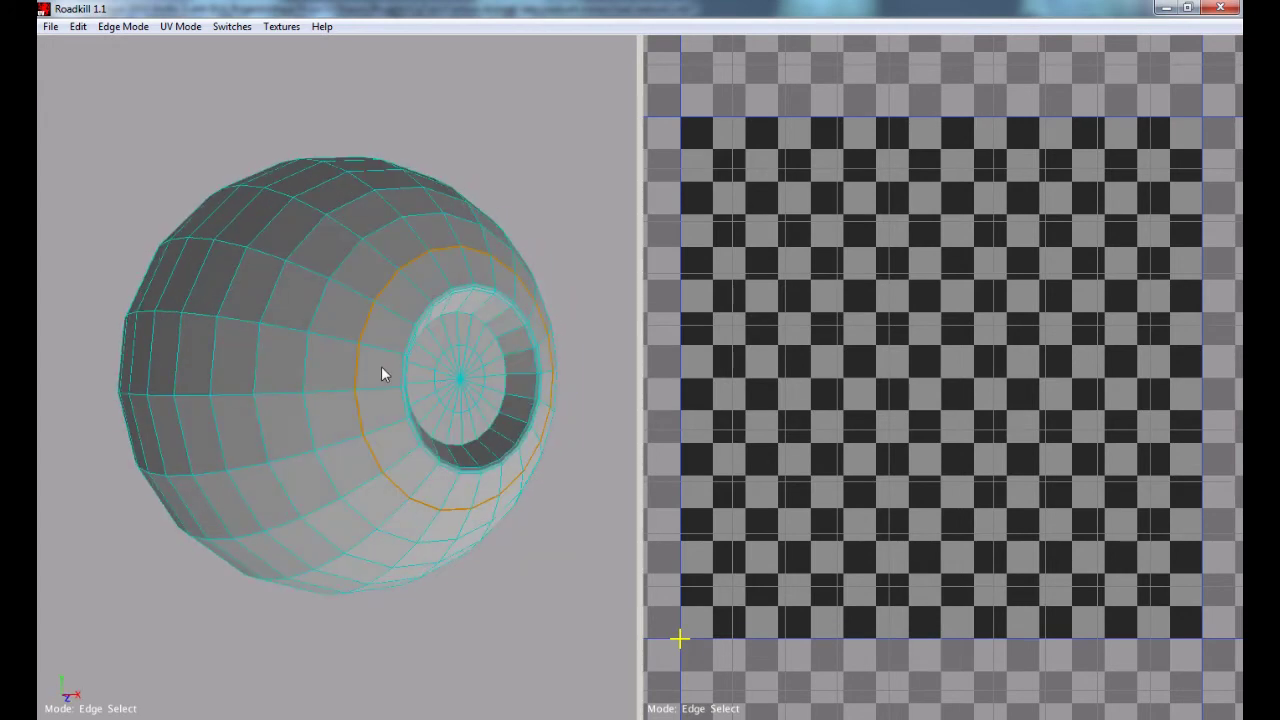
pyautogui.press('Return')
pyautogui.click(1110, 474)
pyautogui.keyDown('alt'); pyautogui.moveTo(1128, 525); pyautogui.dragTo(1027, 413, button='middle'); pyautogui.keyUp('alt')
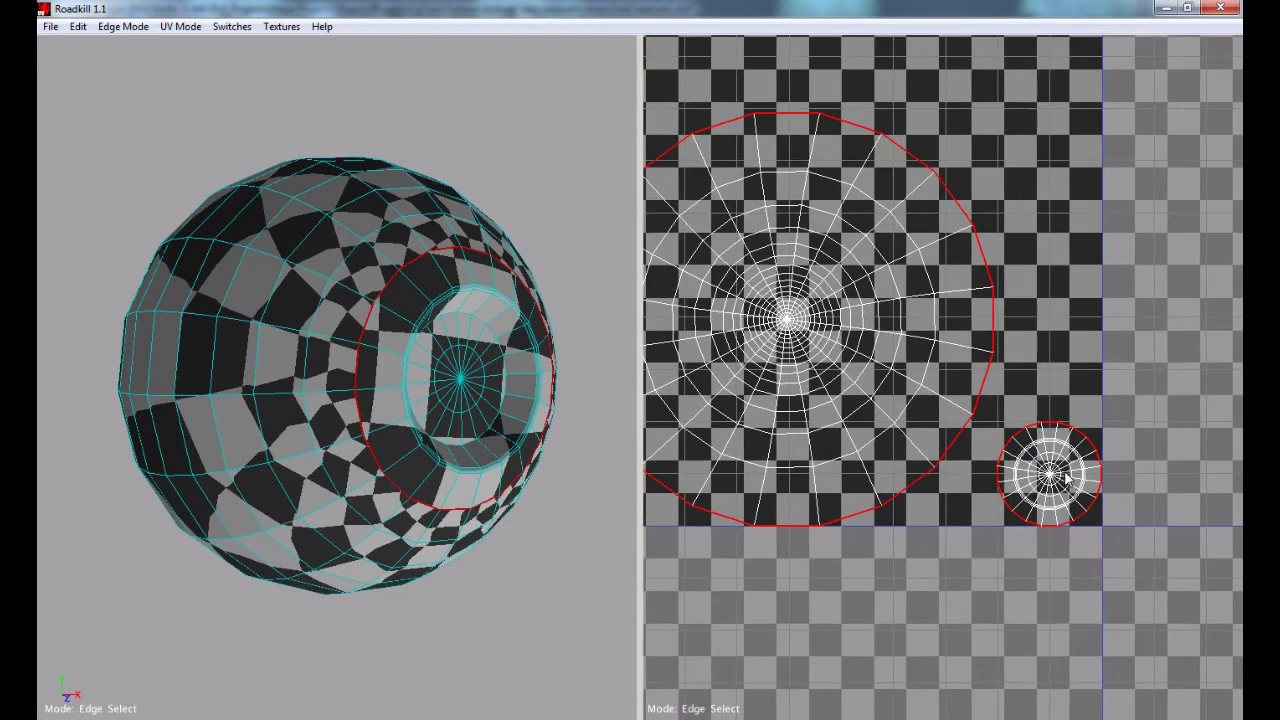
# Step: Check the small pupil shell in the UV view and save the eyeball's new UV layout
pyautogui.keyDown('alt'); pyautogui.moveTo(1069, 487); pyautogui.dragTo(1080, 516, button='right'); pyautogui.keyUp('alt')
pyautogui.keyDown('alt'); pyautogui.moveTo(1075, 518); pyautogui.dragTo(910, 402, button='middle'); pyautogui.keyUp('alt')
pyautogui.keyDown('alt'); pyautogui.moveTo(910, 402); pyautogui.dragTo(948, 428, button='right'); pyautogui.keyUp('alt')
pyautogui.scroll(1, 948, 428)
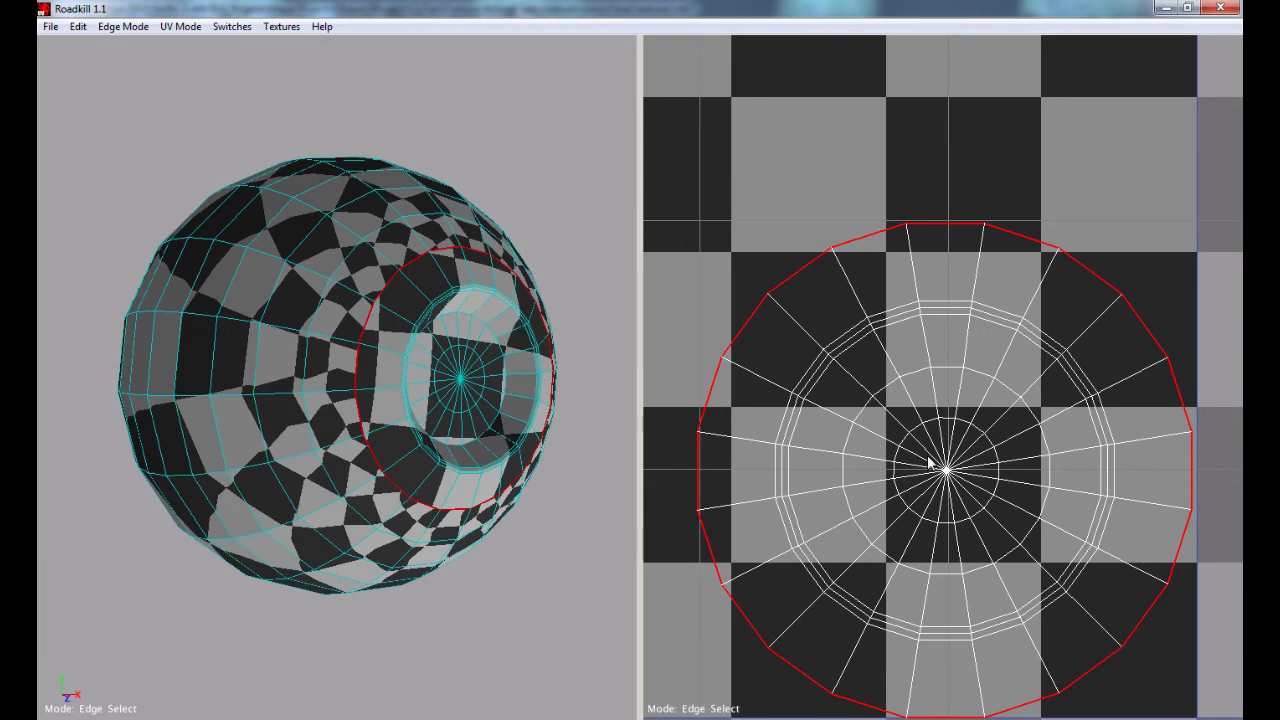
pyautogui.scroll(-4, 925, 460)
pyautogui.click(50, 26)
pyautogui.click(78, 58)
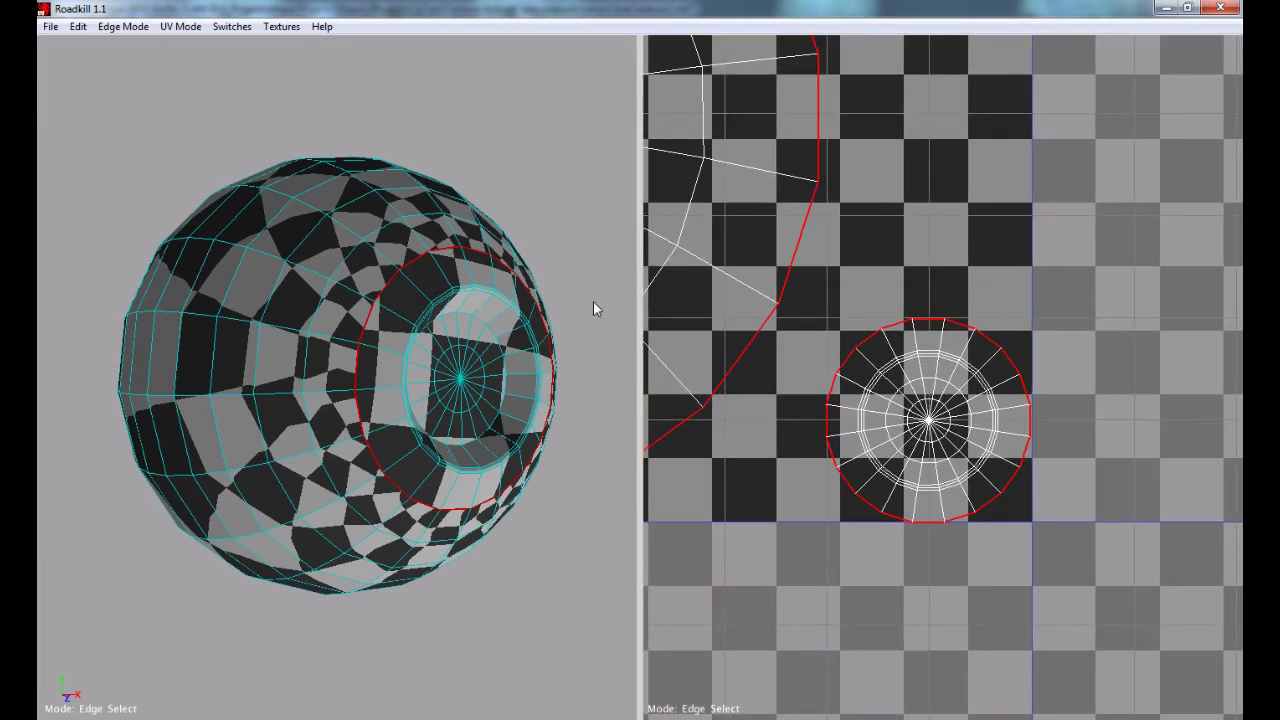
# Step: Load Body-uv.obj from the Desktop
pyautogui.click(50, 26)
pyautogui.click(72, 44)
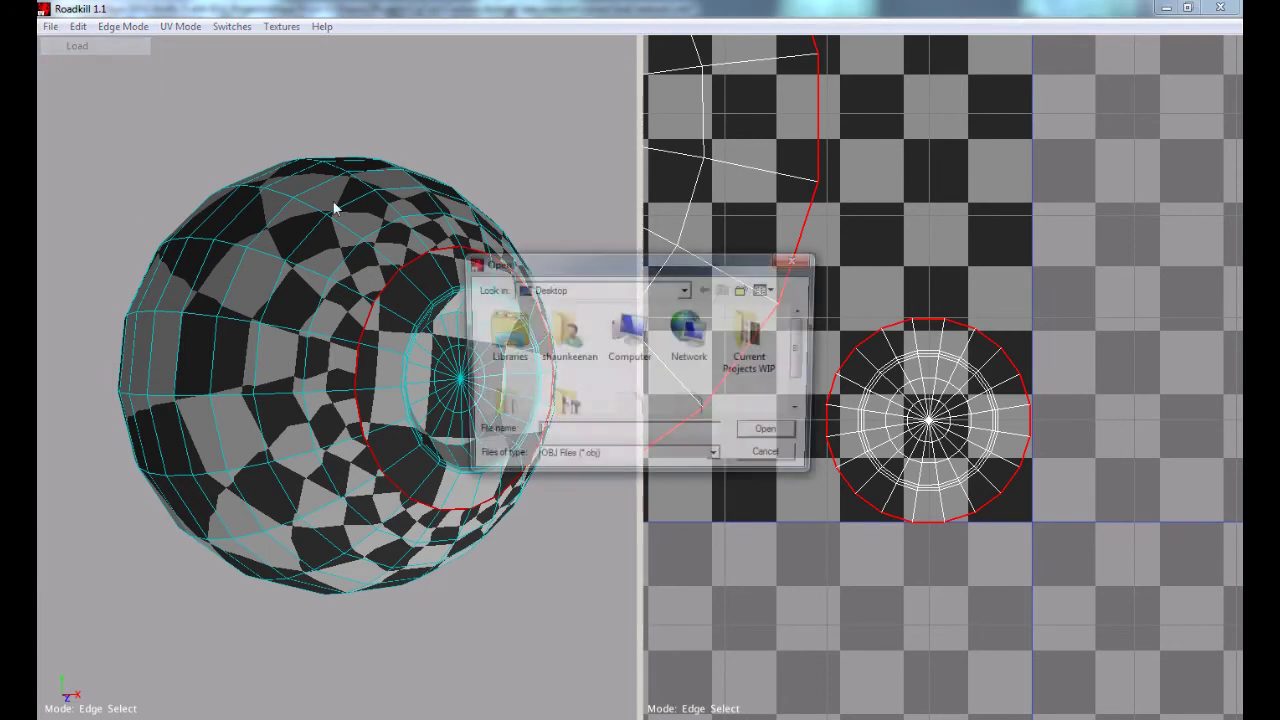
pyautogui.scroll(-1, 790, 365)
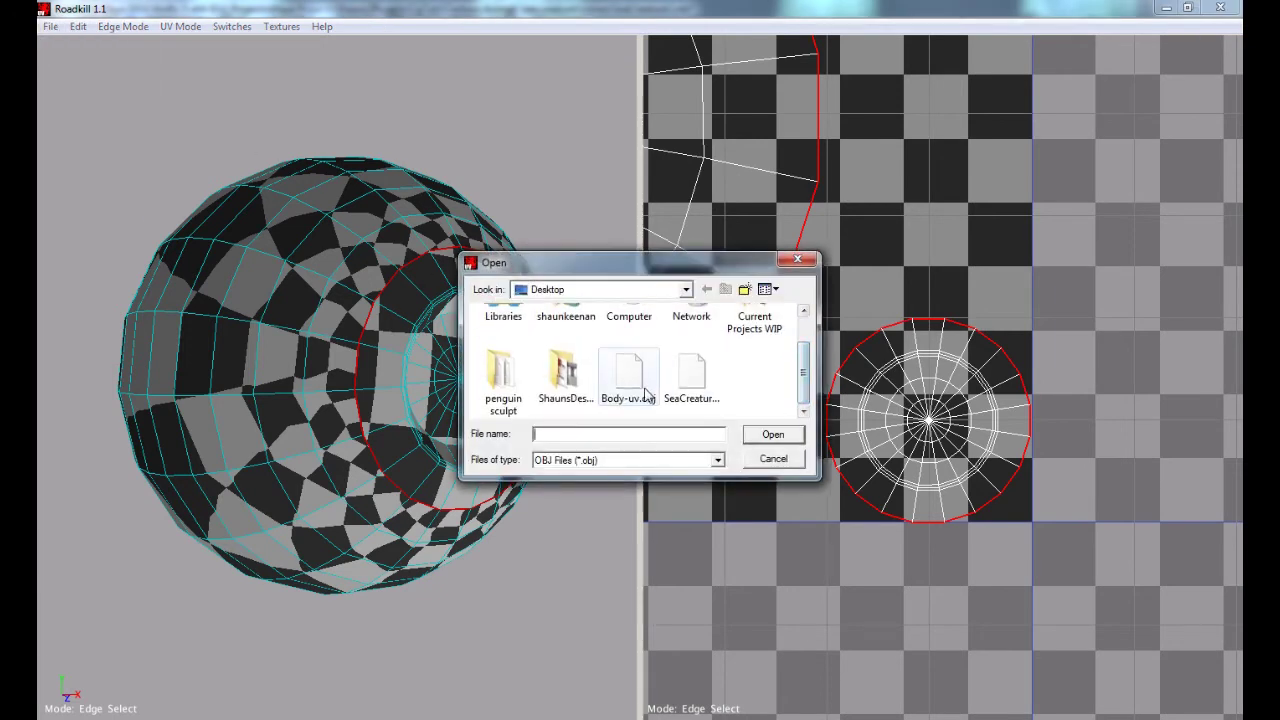
pyautogui.doubleClick(643, 393)
# Step: Examine the creature's body mesh from several angles and bring the whole empty UV grid into view
pyautogui.keyDown('alt'); pyautogui.moveTo(491, 417); pyautogui.dragTo(330, 436); pyautogui.keyUp('alt')
pyautogui.keyDown('alt'); pyautogui.moveTo(330, 436); pyautogui.dragTo(340, 462, button='right'); pyautogui.keyUp('alt')
pyautogui.keyDown('alt'); pyautogui.moveTo(340, 462); pyautogui.dragTo(534, 486); pyautogui.keyUp('alt')
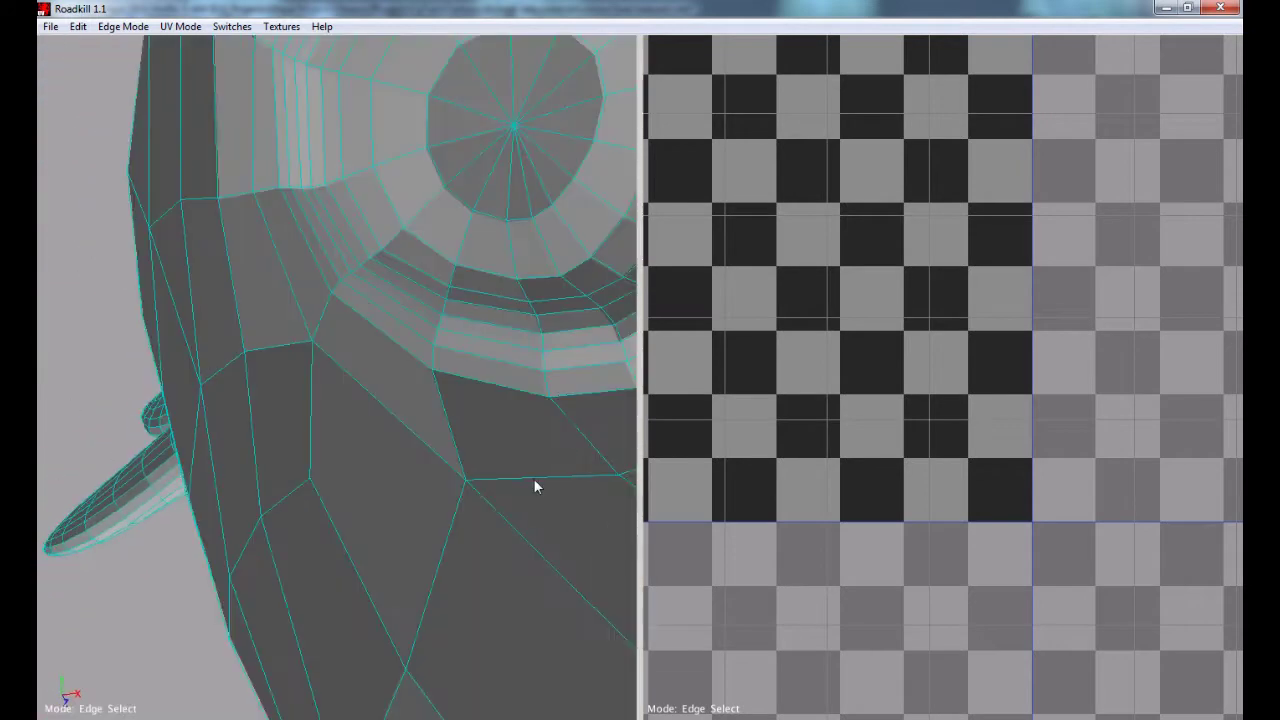
pyautogui.keyDown('alt'); pyautogui.moveTo(534, 486); pyautogui.dragTo(451, 479, button='right'); pyautogui.keyUp('alt')
pyautogui.moveTo(451, 479)
pyautogui.keyDown('alt'); pyautogui.mouseDown()
pyautogui.moveTo(514, 449)
pyautogui.moveTo(429, 471)
pyautogui.mouseUp(); pyautogui.keyUp('alt')
pyautogui.keyDown('alt'); pyautogui.moveTo(429, 471); pyautogui.dragTo(490, 443, button='right'); pyautogui.keyUp('alt')
pyautogui.keyDown('alt'); pyautogui.moveTo(490, 443); pyautogui.dragTo(389, 474); pyautogui.keyUp('alt')
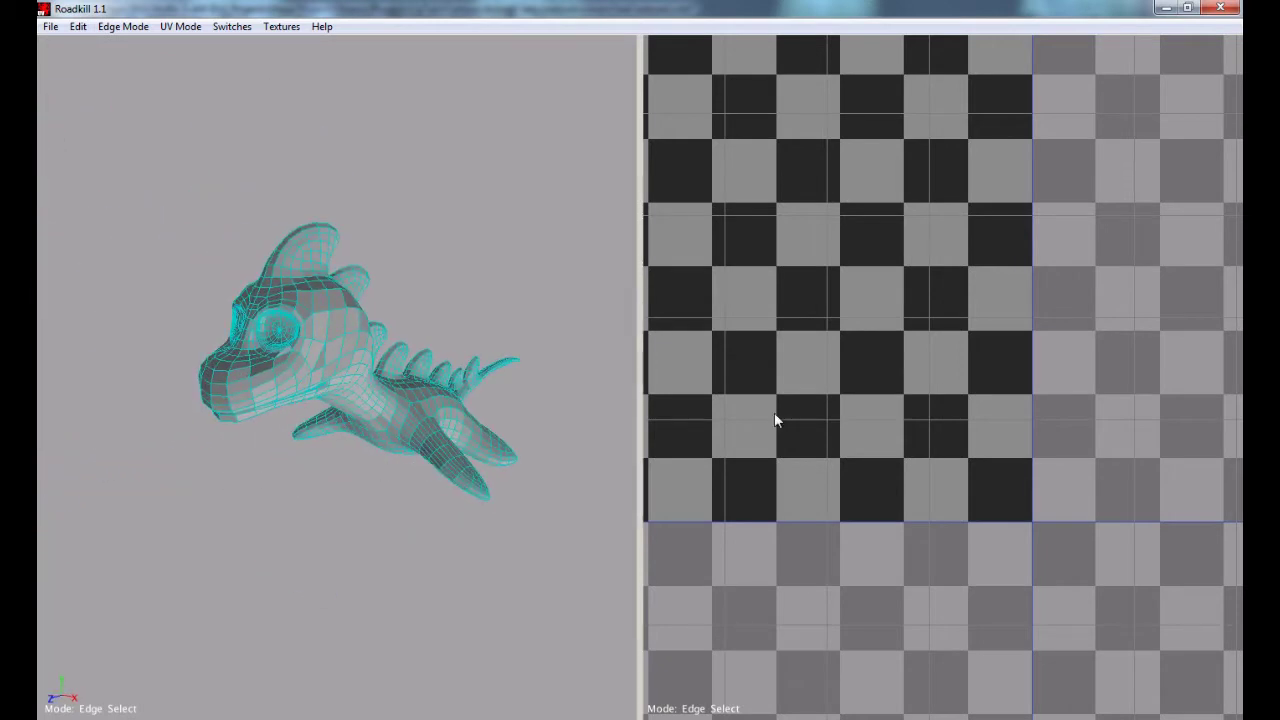
pyautogui.scroll(-6, 939, 410)
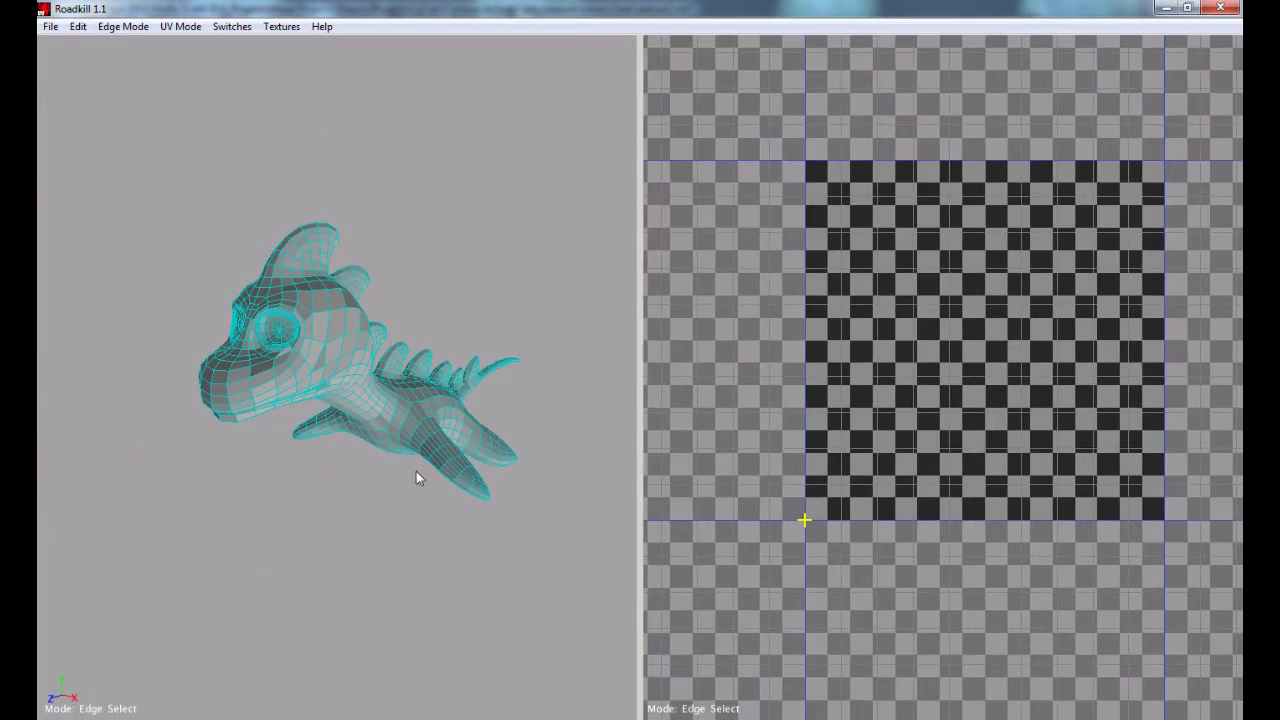
pyautogui.scroll(4, 851, 464)
pyautogui.scroll(-2, 868, 473)
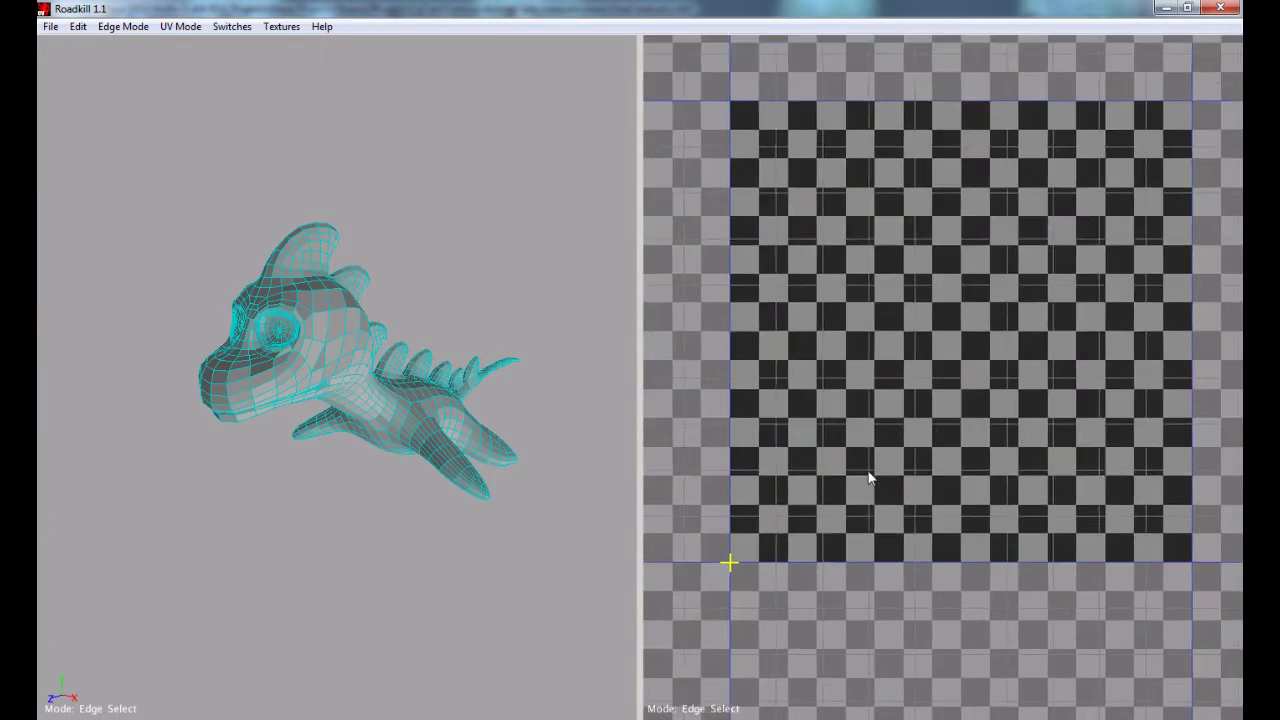
pyautogui.keyDown('alt'); pyautogui.moveTo(869, 473); pyautogui.dragTo(842, 482, button='middle'); pyautogui.keyUp('alt')
# Step: Select the edge loops where the creature's flippers join the body
pyautogui.keyDown('alt'); pyautogui.moveTo(301, 442); pyautogui.dragTo(332, 440); pyautogui.keyUp('alt')
pyautogui.keyDown('alt'); pyautogui.moveTo(332, 440); pyautogui.dragTo(445, 460, button='right'); pyautogui.keyUp('alt')
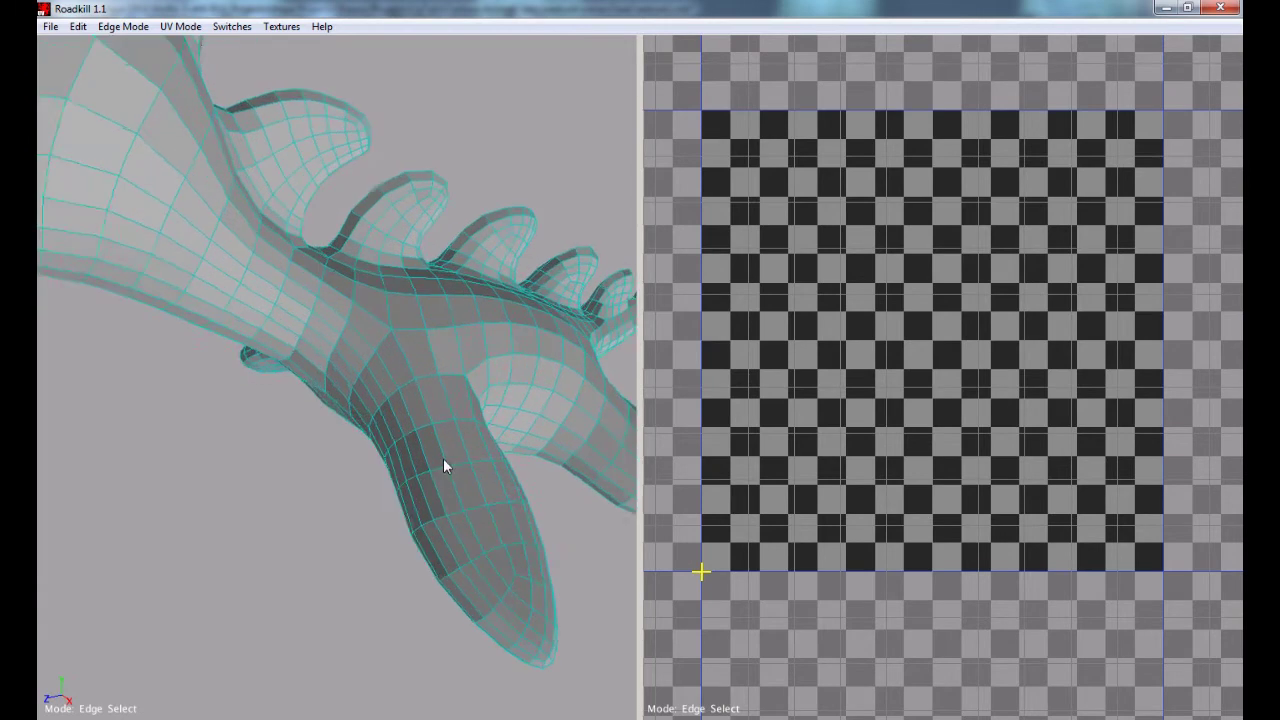
pyautogui.keyDown('alt'); pyautogui.moveTo(444, 459); pyautogui.dragTo(430, 457, button='middle'); pyautogui.keyUp('alt')
pyautogui.keyDown('alt'); pyautogui.moveTo(430, 457); pyautogui.dragTo(433, 442, button='right'); pyautogui.keyUp('alt')
pyautogui.doubleClick(405, 367)
pyautogui.keyDown('alt'); pyautogui.moveTo(451, 462); pyautogui.dragTo(297, 455); pyautogui.keyUp('alt')
pyautogui.doubleClick(324, 424)
# Step: Trim the stray edges from the selection and cut the UVs around the bases of all four flippers
pyautogui.keyDown('ctrl'); pyautogui.moveTo(210, 186); pyautogui.dragTo(596, 380); pyautogui.keyUp('ctrl')
pyautogui.keyDown('alt'); pyautogui.moveTo(440, 430); pyautogui.dragTo(367, 406); pyautogui.keyUp('alt')
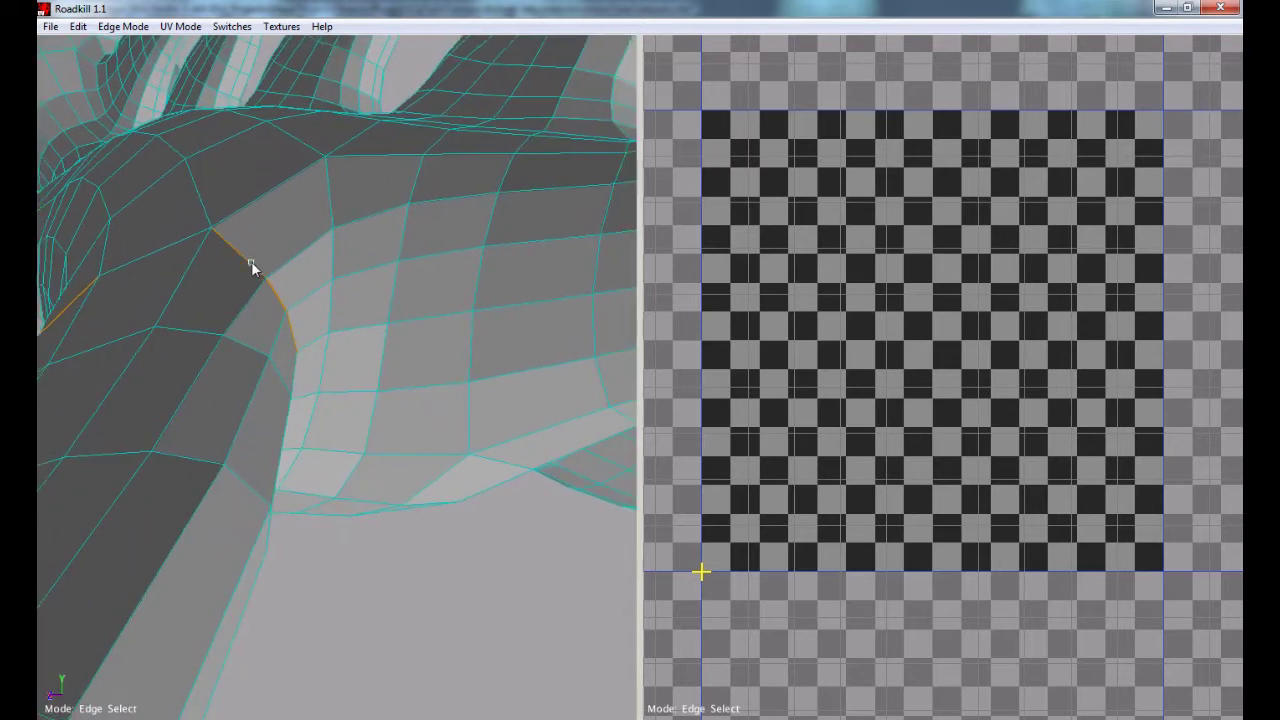
pyautogui.keyDown('alt'); pyautogui.moveTo(165, 250); pyautogui.dragTo(280, 420); pyautogui.keyUp('alt')
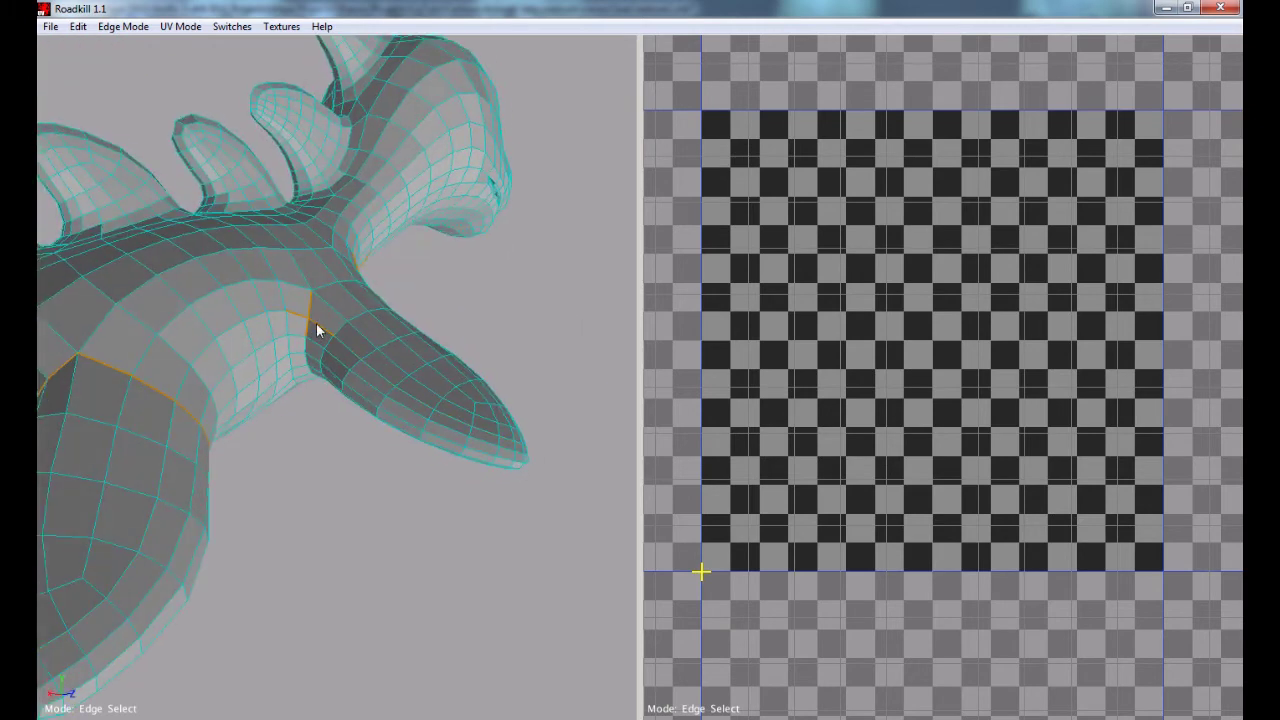
pyautogui.keyDown('alt'); pyautogui.moveTo(310, 314); pyautogui.dragTo(56, 268); pyautogui.keyUp('alt')
pyautogui.moveTo(164, 76); pyautogui.dragTo(376, 373)
pyautogui.press('c')
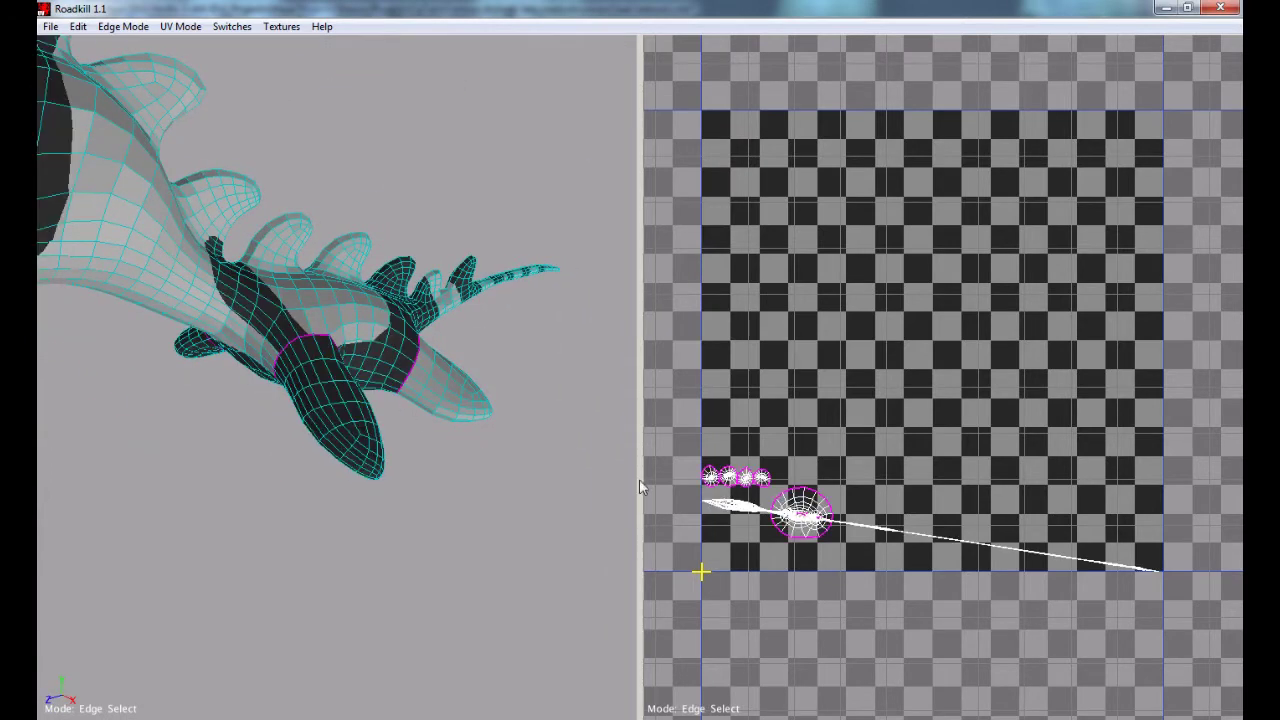
# Step: Select a lengthwise line of edges along the underside of one front flipper, from its base to the tip
pyautogui.keyDown('alt'); pyautogui.moveTo(364, 474); pyautogui.dragTo(453, 366); pyautogui.keyUp('alt')
pyautogui.scroll(4, 434, 375)
pyautogui.click(219, 278)
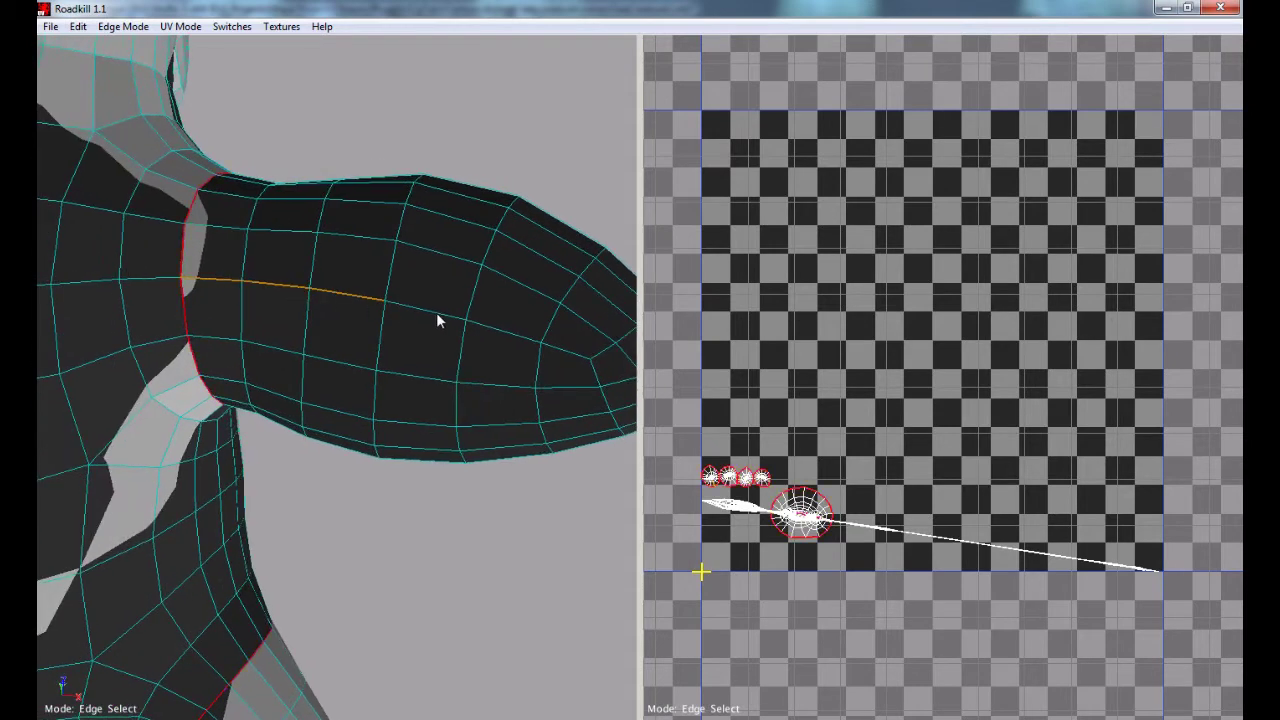
pyautogui.keyDown('alt'); pyautogui.moveTo(585, 383); pyautogui.dragTo(551, 383); pyautogui.keyUp('alt')
pyautogui.scroll(4, 506, 384)
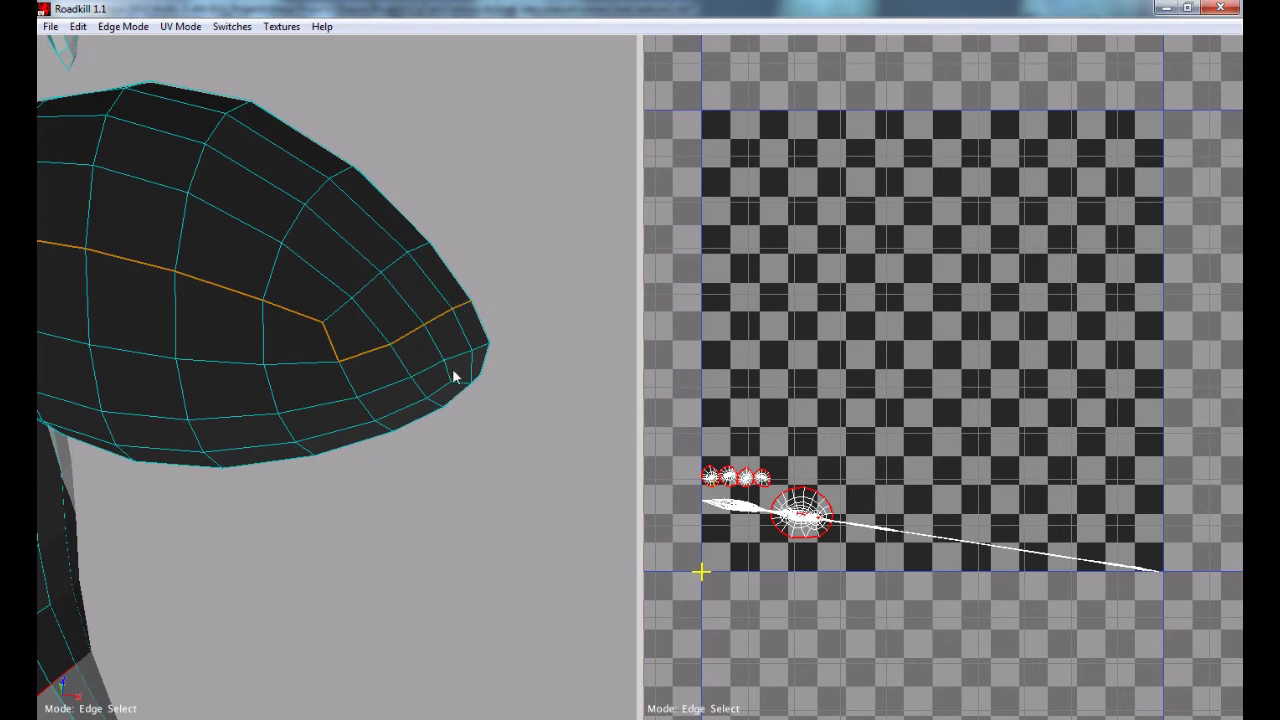
# Step: Add a matching lengthwise line of edges along the underside of the opposite front flipper, through to its tip
pyautogui.scroll(-5, 430, 376)
pyautogui.keyDown('alt'); pyautogui.moveTo(389, 383); pyautogui.dragTo(469, 402, button='middle'); pyautogui.keyUp('alt')
pyautogui.keyDown('alt'); pyautogui.moveTo(469, 402); pyautogui.dragTo(458, 388); pyautogui.keyUp('alt')
pyautogui.keyDown('alt'); pyautogui.moveTo(458, 388); pyautogui.dragTo(360, 438, button='middle'); pyautogui.keyUp('alt')
pyautogui.keyDown('alt'); pyautogui.moveTo(362, 439); pyautogui.dragTo(367, 404); pyautogui.keyUp('alt')
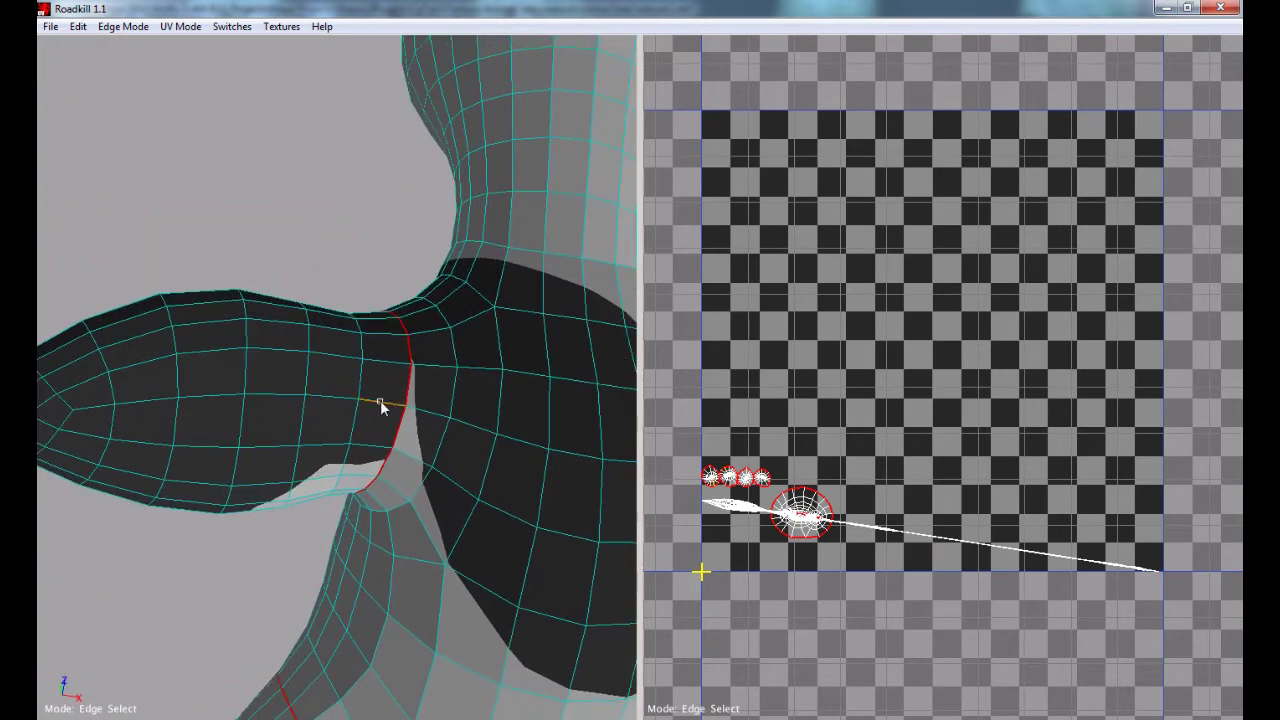
pyautogui.moveTo(287, 400); pyautogui.dragTo(236, 400)
pyautogui.keyDown('alt'); pyautogui.moveTo(100, 409); pyautogui.dragTo(230, 398); pyautogui.keyUp('alt')
pyautogui.keyDown('alt'); pyautogui.moveTo(230, 391); pyautogui.dragTo(214, 398, button='middle'); pyautogui.keyUp('alt')
pyautogui.keyDown('alt'); pyautogui.moveTo(214, 398); pyautogui.dragTo(251, 392, button='right'); pyautogui.keyUp('alt')
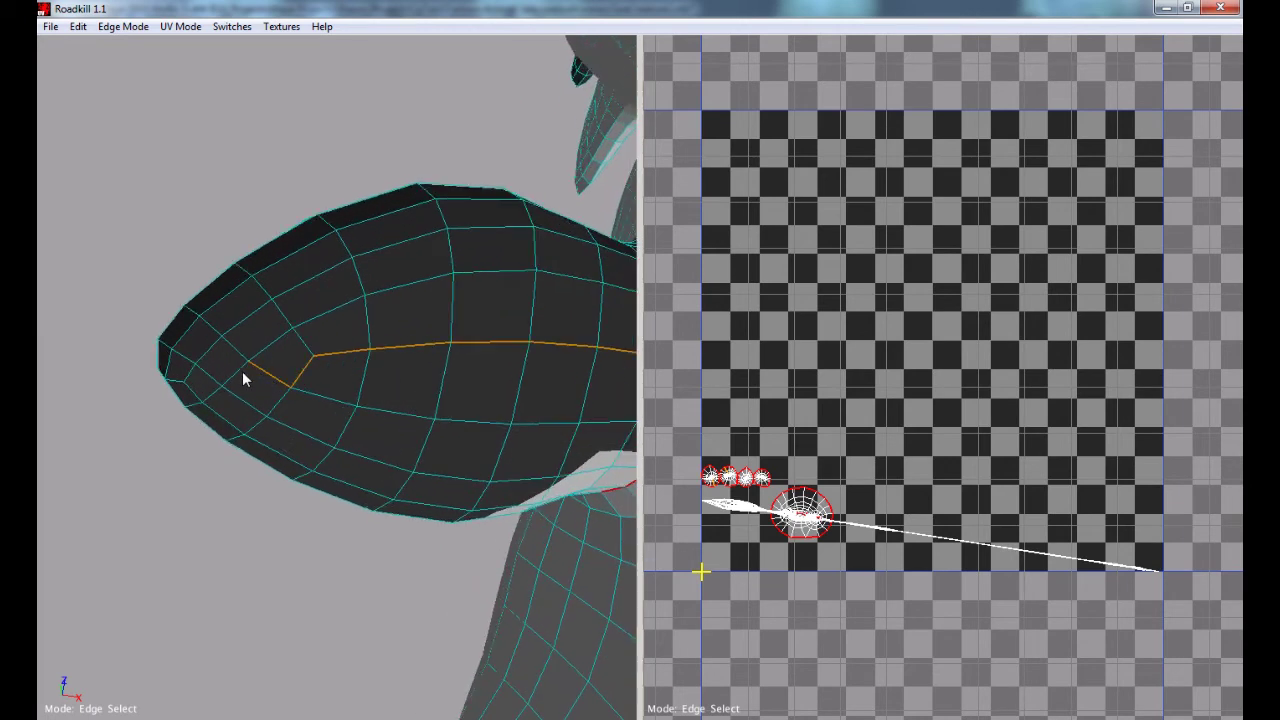
pyautogui.click(208, 397)
pyautogui.click(194, 405)
# Step: Add lengthwise edge lines on the undersides of both rear flippers and cut the UVs along all flipper seams
pyautogui.keyDown('alt'); pyautogui.moveTo(340, 422); pyautogui.dragTo(324, 429, button='right'); pyautogui.keyUp('alt')
pyautogui.moveTo(324, 432)
pyautogui.keyDown('alt'); pyautogui.mouseDown()
pyautogui.moveTo(294, 400)
pyautogui.moveTo(337, 443)
pyautogui.moveTo(293, 414)
pyautogui.moveTo(317, 417)
pyautogui.moveTo(305, 416)
pyautogui.mouseUp(); pyautogui.keyUp('alt')
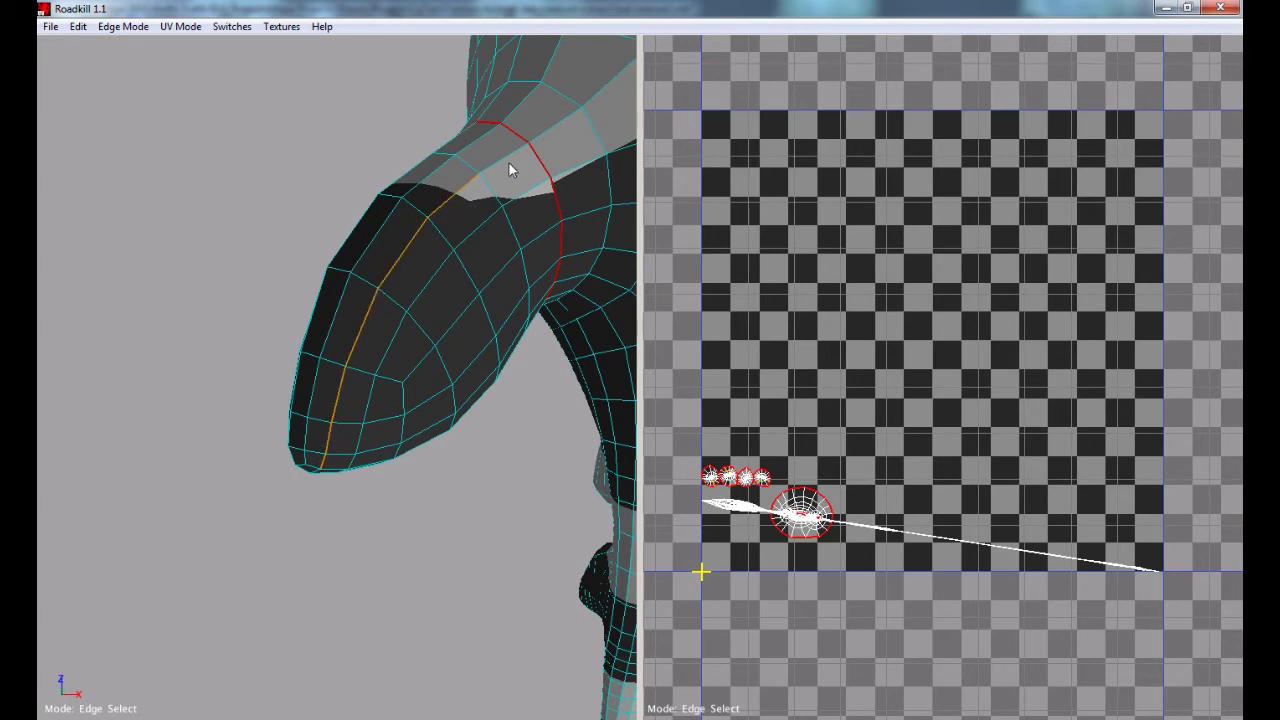
pyautogui.keyDown('alt'); pyautogui.moveTo(549, 285); pyautogui.dragTo(325, 330); pyautogui.keyUp('alt')
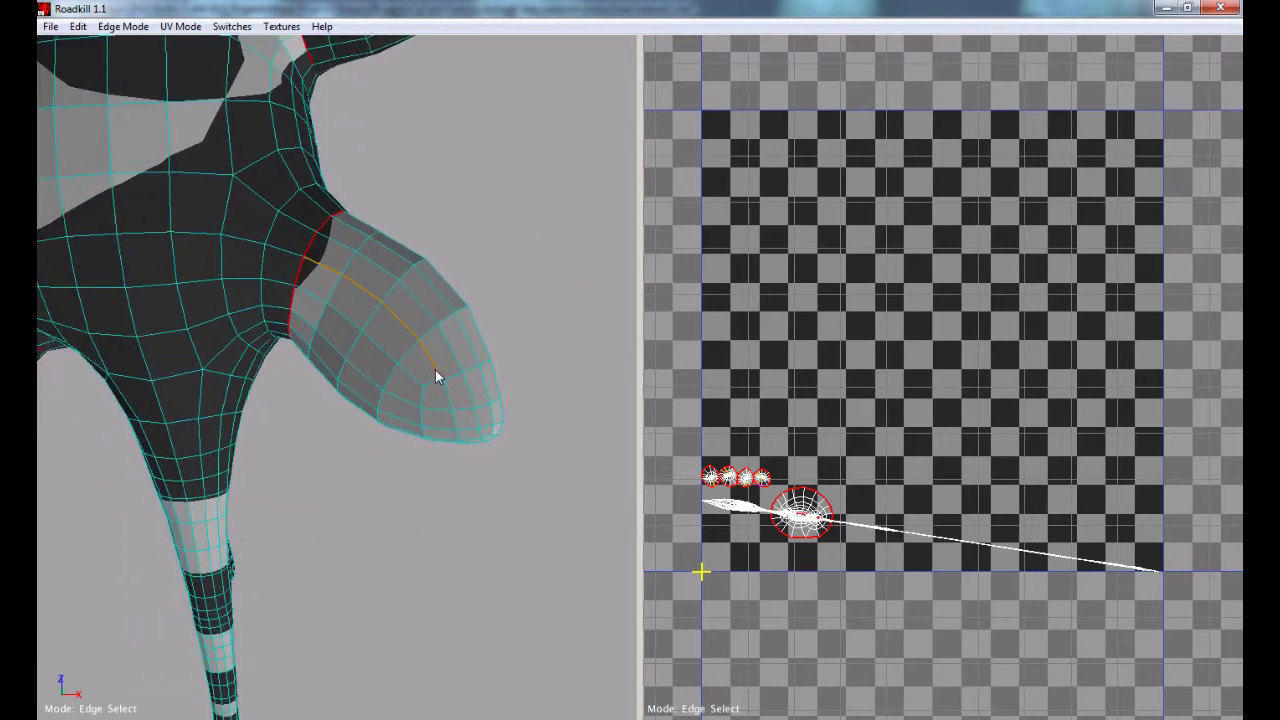
pyautogui.keyDown('alt'); pyautogui.moveTo(449, 394); pyautogui.dragTo(467, 366); pyautogui.keyUp('alt')
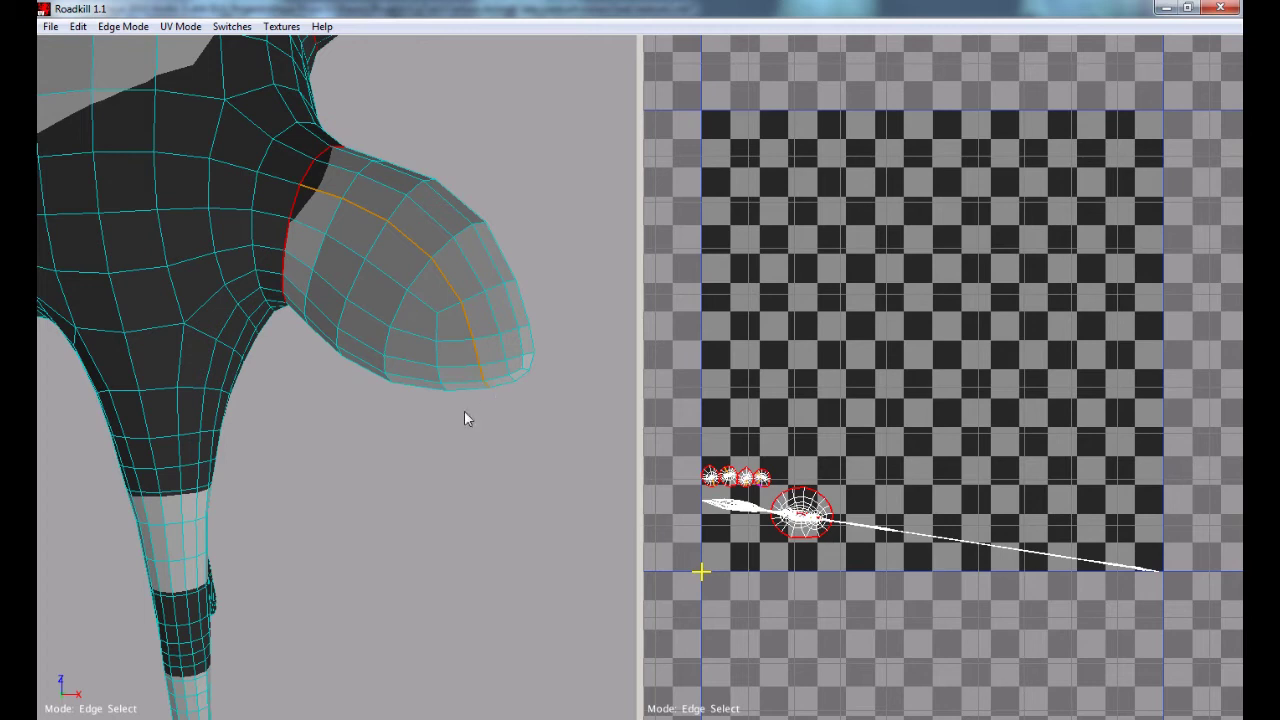
pyautogui.click(451, 403)
# Step: Select the edges around the stray interior cut in the first flipper's UV shell
pyautogui.scroll(5, 790, 450)
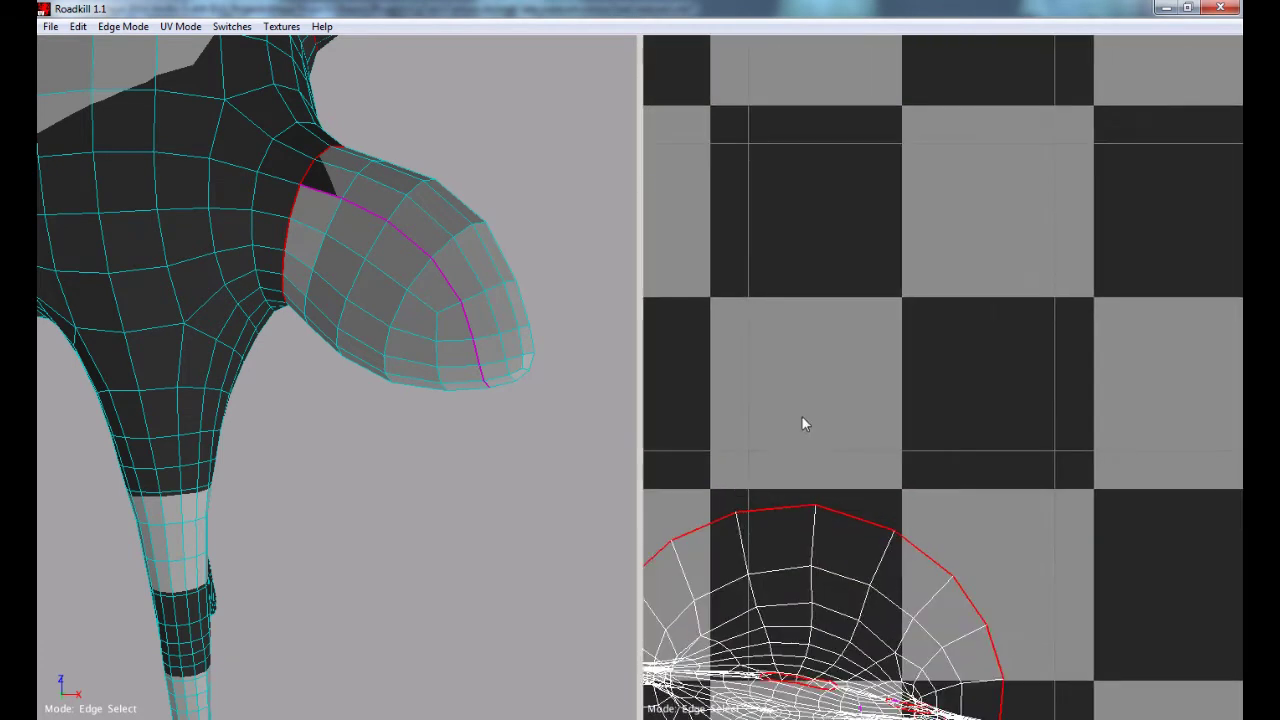
pyautogui.keyDown('alt'); pyautogui.moveTo(801, 415); pyautogui.dragTo(1177, 369, button='middle'); pyautogui.keyUp('alt')
pyautogui.keyDown('alt'); pyautogui.moveTo(889, 396); pyautogui.dragTo(1002, 395, button='middle'); pyautogui.keyUp('alt')
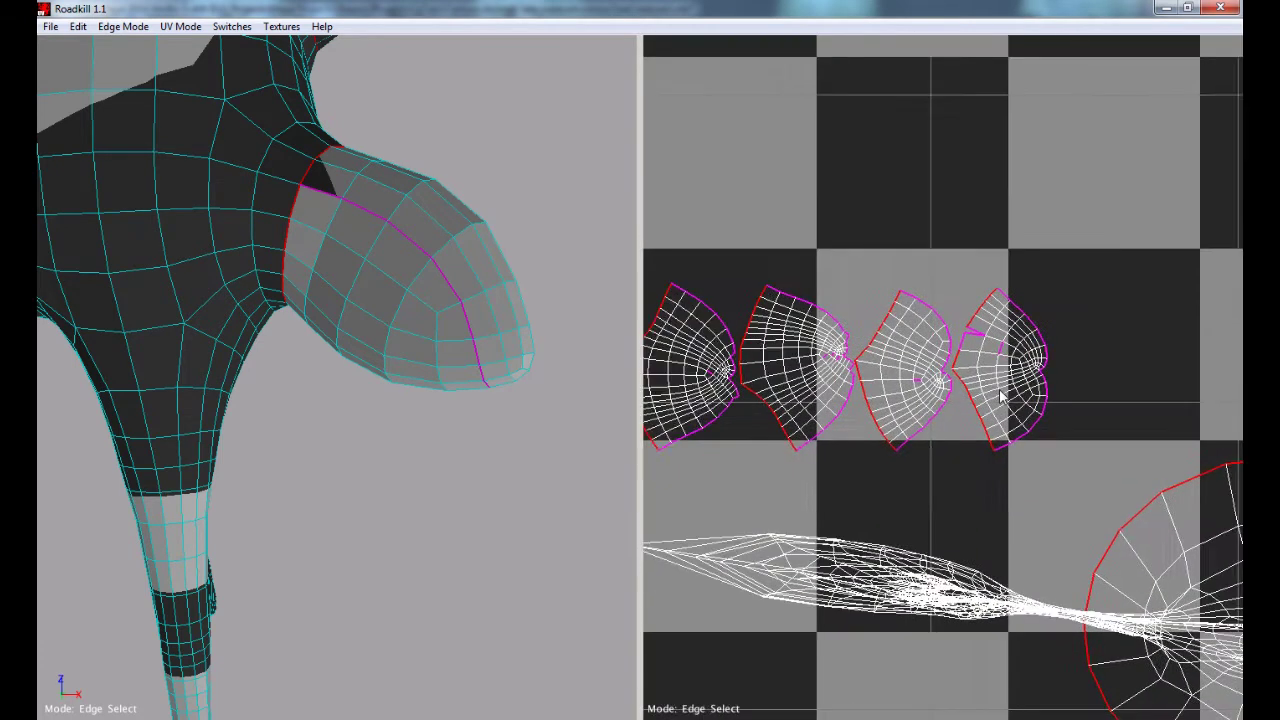
pyautogui.scroll(3, 1003, 396)
pyautogui.keyDown('alt'); pyautogui.moveTo(892, 401); pyautogui.dragTo(1074, 399, button='middle'); pyautogui.keyUp('alt')
pyautogui.click(979, 266)
pyautogui.keyDown('alt'); pyautogui.moveTo(908, 441); pyautogui.dragTo(1010, 432, button='middle'); pyautogui.keyUp('alt')
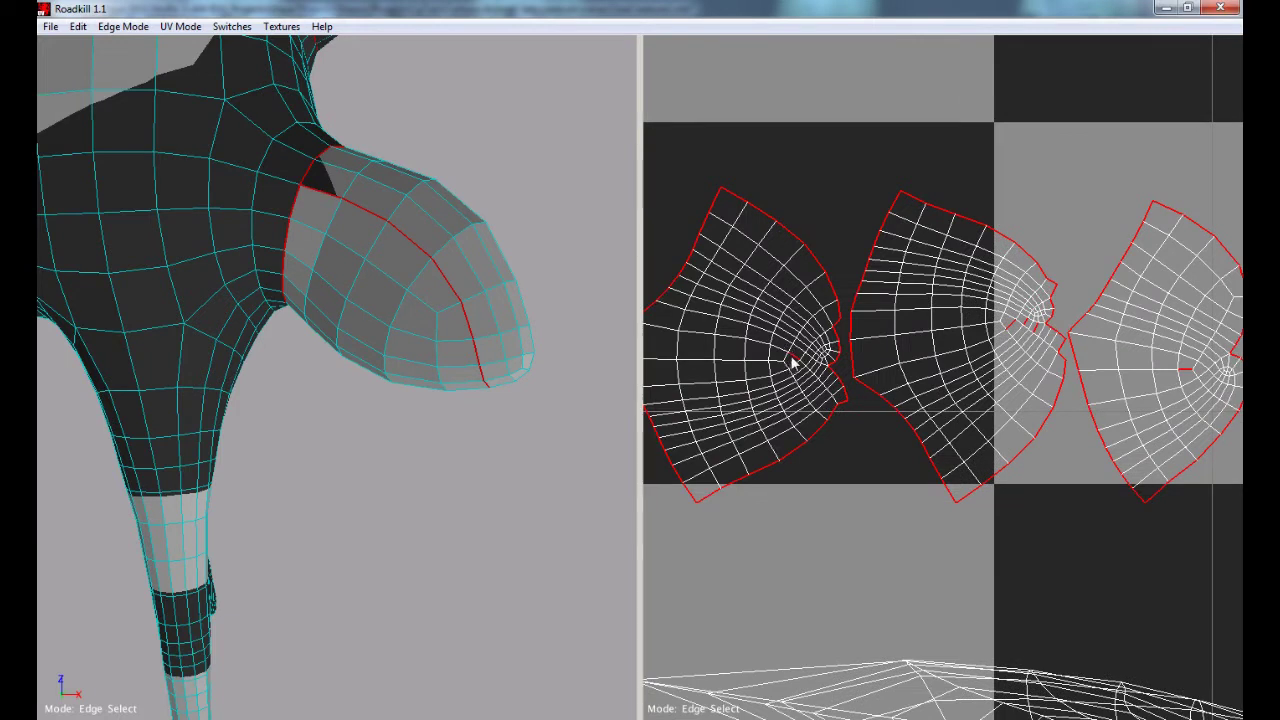
pyautogui.scroll(-1, 828, 396)
pyautogui.scroll(5, 832, 398)
pyautogui.scroll(-2, 834, 398)
pyautogui.keyDown('alt'); pyautogui.moveTo(834, 398); pyautogui.dragTo(859, 395, button='middle'); pyautogui.keyUp('alt')
pyautogui.click(724, 340)
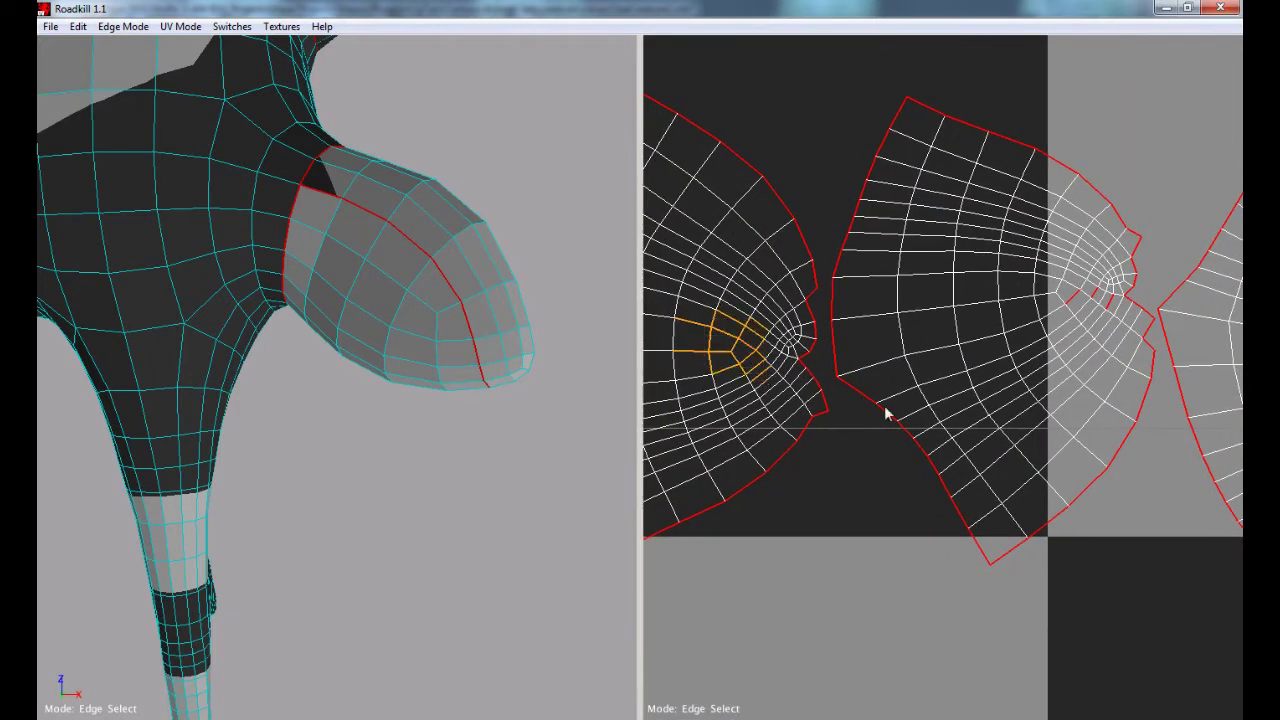
# Step: Select the stray interior cuts in the other three flipper UV shells and weld them closed
pyautogui.click(862, 160)
pyautogui.keyDown('alt'); pyautogui.moveTo(1003, 315); pyautogui.dragTo(961, 317, button='middle'); pyautogui.keyUp('alt')
pyautogui.moveTo(997, 275); pyautogui.dragTo(1067, 337)
pyautogui.click(1100, 246)
pyautogui.keyDown('alt'); pyautogui.moveTo(1073, 328); pyautogui.dragTo(736, 316, button='middle'); pyautogui.keyUp('alt')
pyautogui.moveTo(908, 341); pyautogui.dragTo(962, 379)
pyautogui.keyDown('alt'); pyautogui.moveTo(1023, 389); pyautogui.dragTo(888, 398, button='middle'); pyautogui.keyUp('alt')
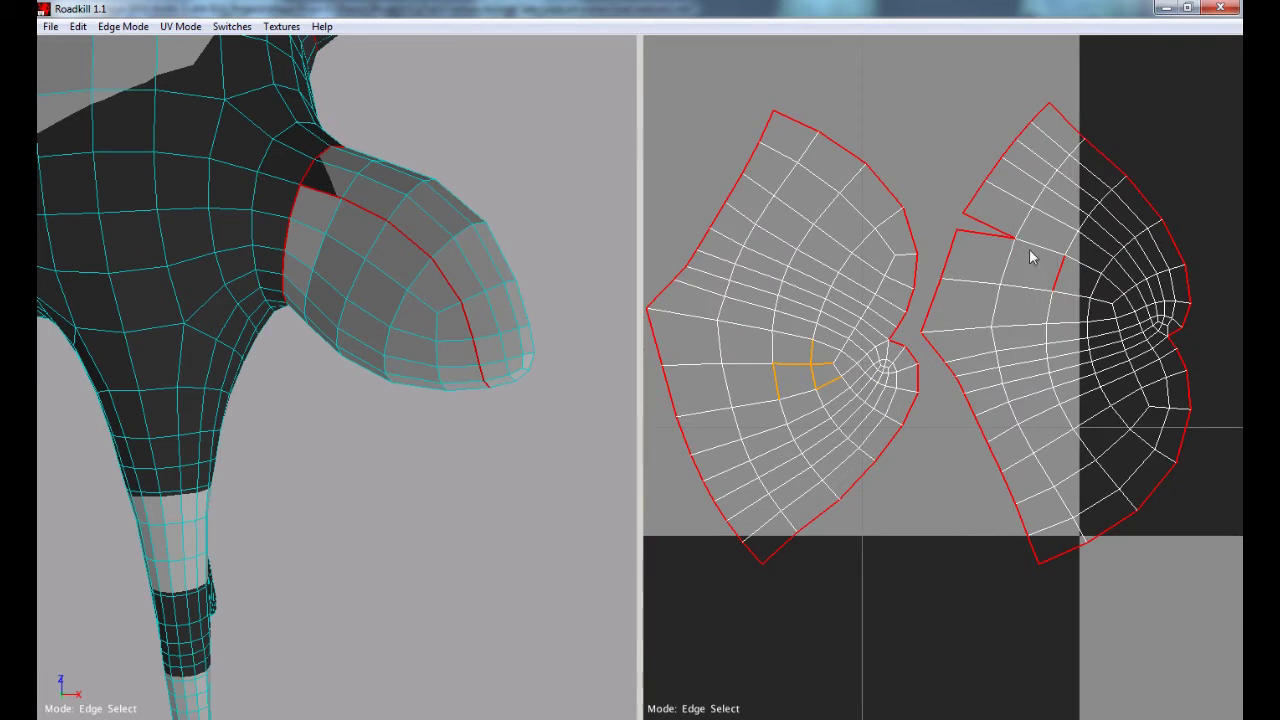
pyautogui.moveTo(1009, 219); pyautogui.dragTo(1080, 343)
pyautogui.press('space')
pyautogui.scroll(-5, 1097, 388)
pyautogui.scroll(7, 1116, 386)
pyautogui.scroll(-5, 1112, 388)
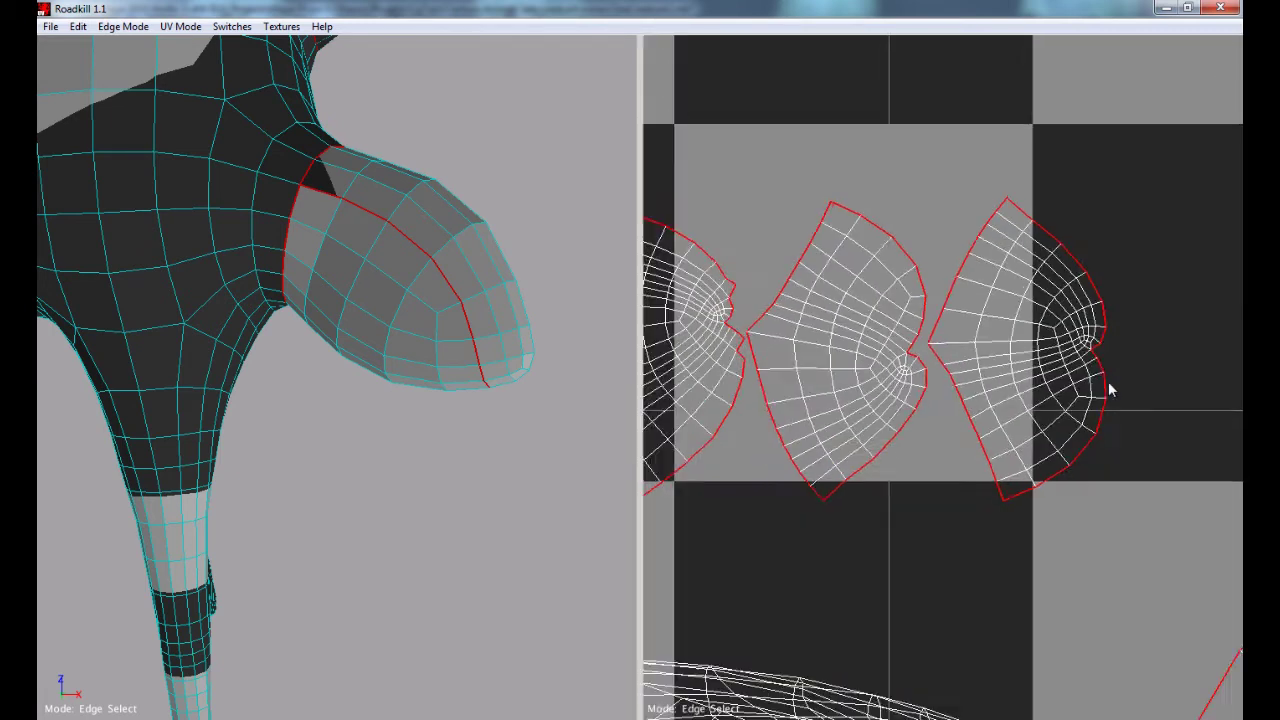
# Step: Select the edges along the base of the last two back fins near the tail, on one side
pyautogui.scroll(-3, 1103, 382)
pyautogui.moveTo(1090, 398); pyautogui.dragTo(957, 330, button='middle')
pyautogui.scroll(-2, 854, 330)
pyautogui.keyDown('alt'); pyautogui.moveTo(357, 336); pyautogui.dragTo(293, 512); pyautogui.keyUp('alt')
pyautogui.keyDown('alt'); pyautogui.moveTo(293, 511); pyautogui.dragTo(310, 511, button='right'); pyautogui.keyUp('alt')
pyautogui.keyDown('alt'); pyautogui.moveTo(310, 511); pyautogui.dragTo(315, 489, button='middle'); pyautogui.keyUp('alt')
pyautogui.keyDown('alt'); pyautogui.moveTo(315, 489); pyautogui.dragTo(329, 488, button='right'); pyautogui.keyUp('alt')
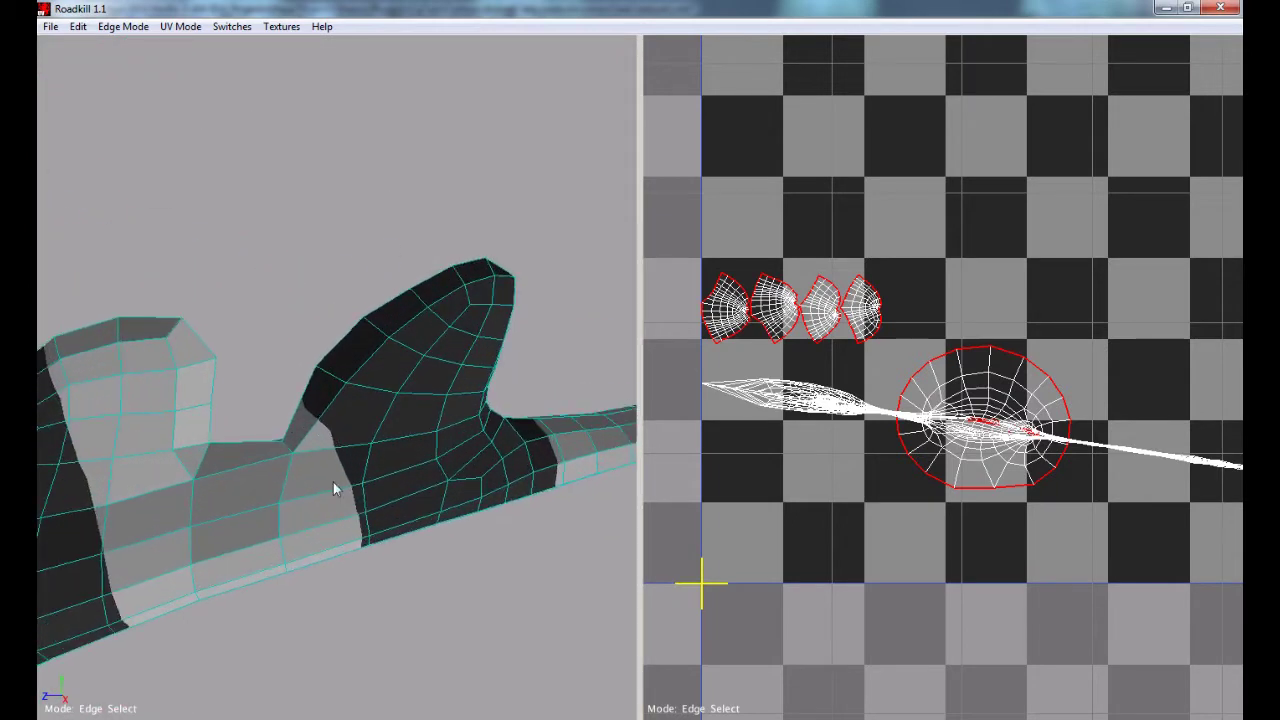
pyautogui.click(336, 445)
pyautogui.keyDown('alt'); pyautogui.moveTo(336, 445); pyautogui.dragTo(371, 444); pyautogui.keyUp('alt')
pyautogui.click(385, 421)
pyautogui.click(336, 442)
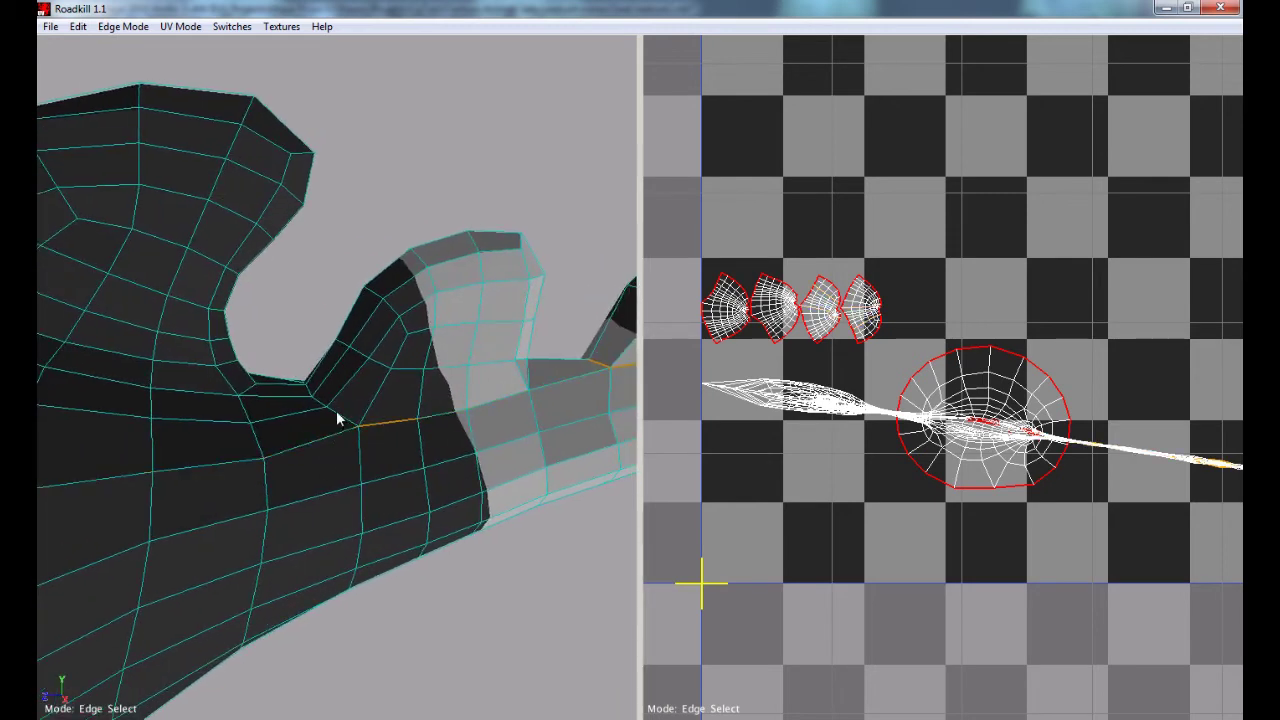
pyautogui.moveTo(311, 443)
pyautogui.keyDown('alt'); pyautogui.mouseDown()
pyautogui.moveTo(443, 500)
pyautogui.moveTo(286, 437)
pyautogui.moveTo(297, 540)
pyautogui.moveTo(446, 534)
pyautogui.moveTo(477, 480)
pyautogui.moveTo(417, 497)
pyautogui.moveTo(389, 463)
pyautogui.moveTo(306, 449)
pyautogui.moveTo(308, 461)
pyautogui.mouseUp(); pyautogui.keyUp('alt')
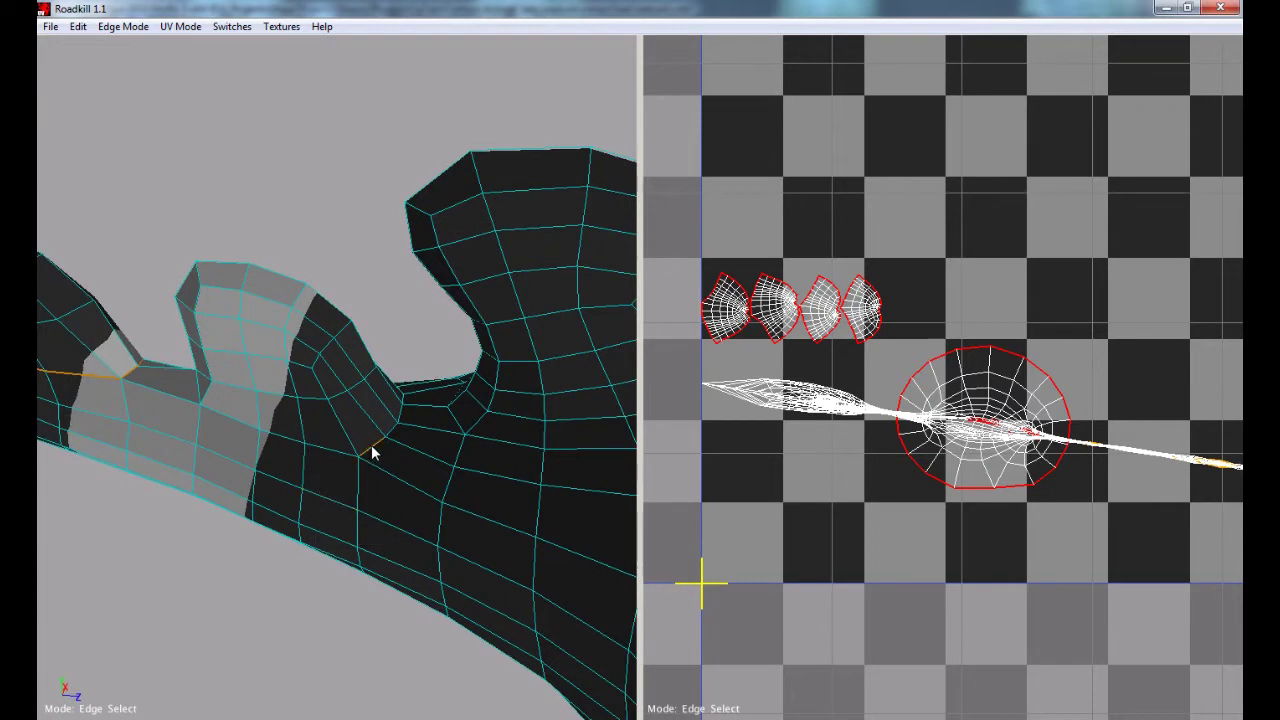
# Step: Continue the base edge selection around the opposite side of the two tail fins, undoing the last stray selection
pyautogui.scroll(-4, 390, 461)
pyautogui.keyDown('alt'); pyautogui.moveTo(379, 462); pyautogui.dragTo(390, 450); pyautogui.keyUp('alt')
pyautogui.scroll(8, 390, 450)
pyautogui.click(409, 455)
pyautogui.click(431, 423)
pyautogui.doubleClick(289, 491)
pyautogui.keyDown('alt'); pyautogui.moveTo(286, 493); pyautogui.dragTo(418, 472); pyautogui.keyUp('alt')
pyautogui.scroll(-6, 289, 499)
pyautogui.hotkey('ctrl', 'z')
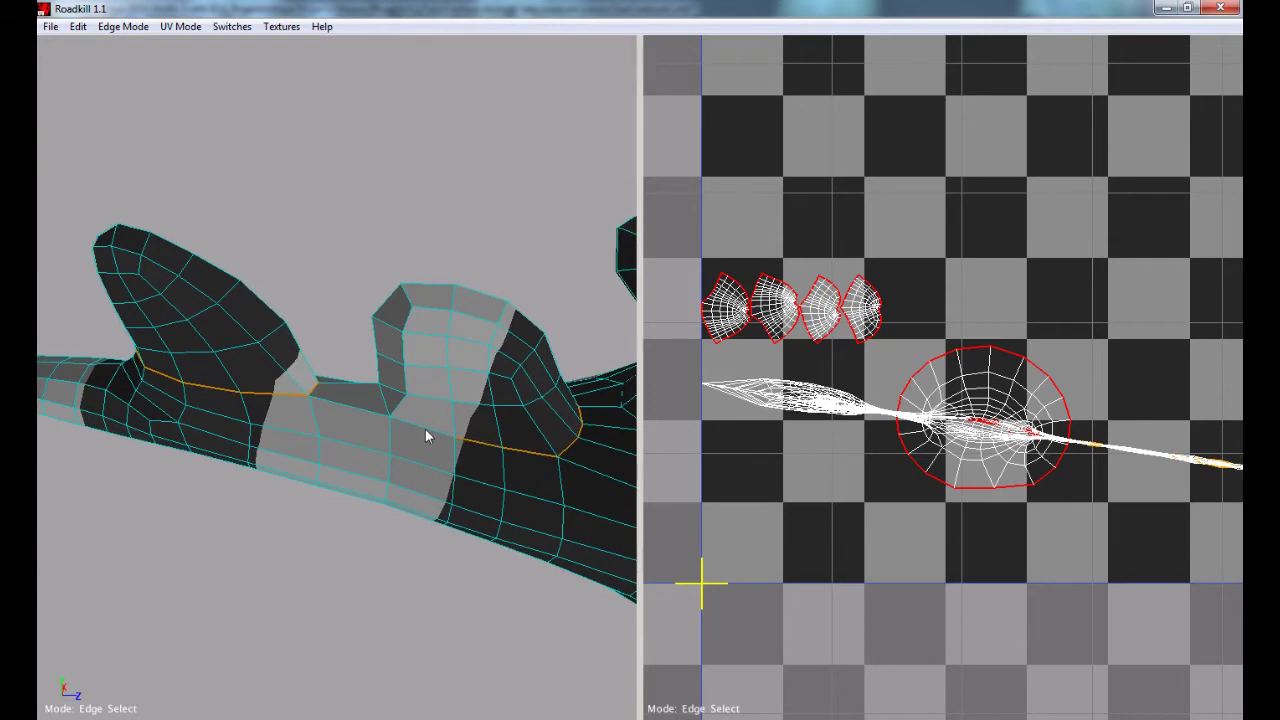
# Step: Complete the selection around the tail fin bases and cut the UVs along those edges
pyautogui.keyDown('alt'); pyautogui.moveTo(386, 403); pyautogui.dragTo(300, 398); pyautogui.keyUp('alt')
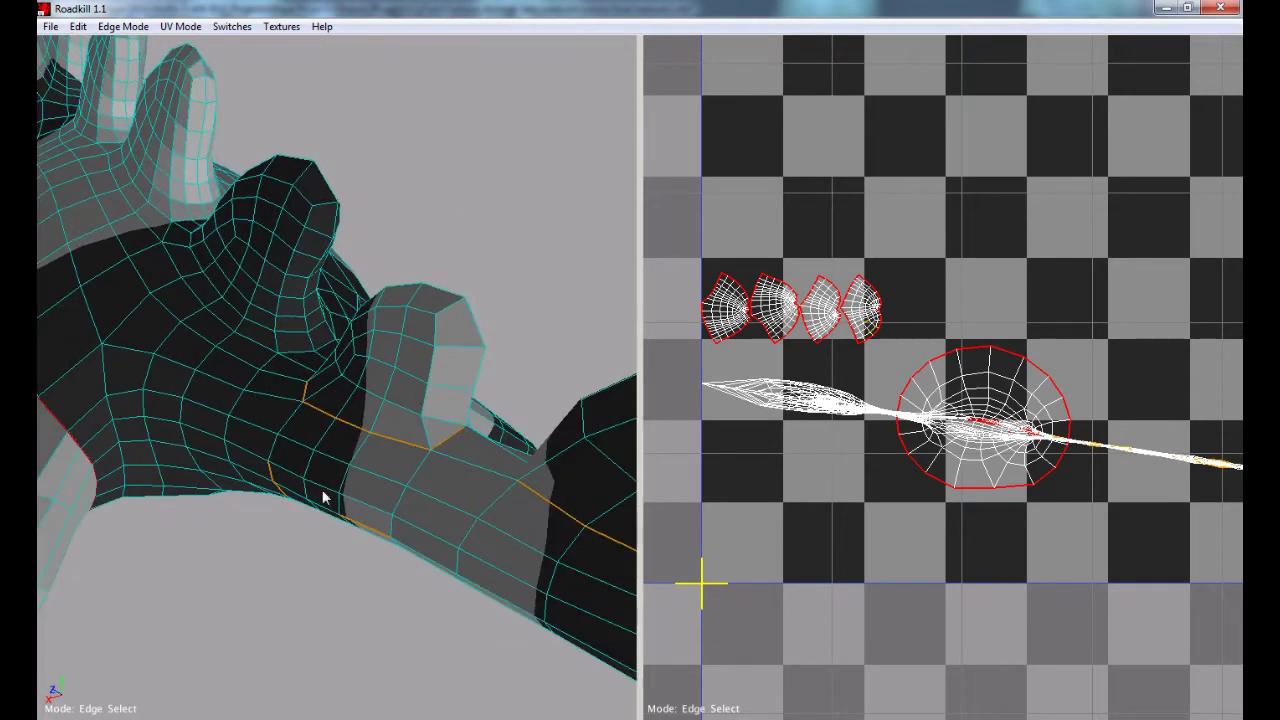
pyautogui.keyDown('alt'); pyautogui.moveTo(414, 569); pyautogui.dragTo(394, 531); pyautogui.keyUp('alt')
pyautogui.click(390, 518)
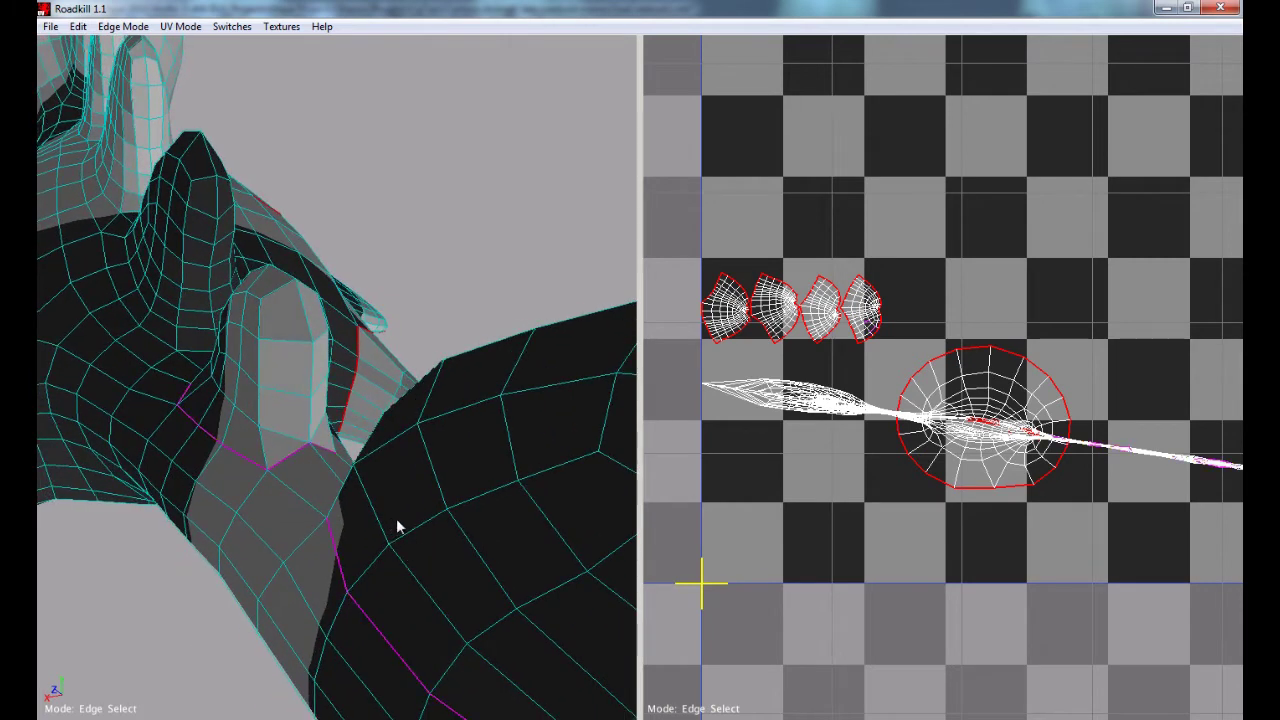
# Step: Cut the UVs around the two tail fin bases and around the base of the next back fin toward the head
pyautogui.press('c')
pyautogui.moveTo(473, 507)
pyautogui.keyDown('alt'); pyautogui.mouseDown()
pyautogui.moveTo(370, 513)
pyautogui.moveTo(441, 549)
pyautogui.mouseUp(); pyautogui.keyUp('alt')
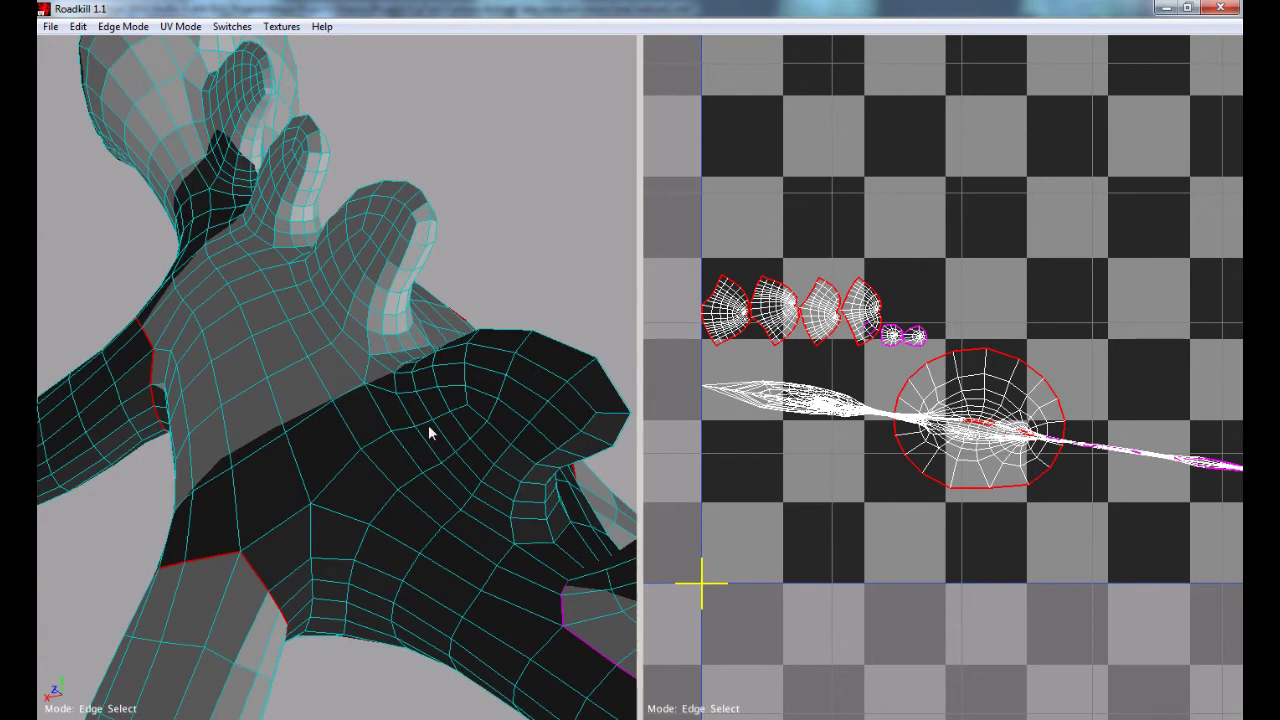
pyautogui.keyDown('alt'); pyautogui.moveTo(442, 423); pyautogui.dragTo(400, 418); pyautogui.keyUp('alt')
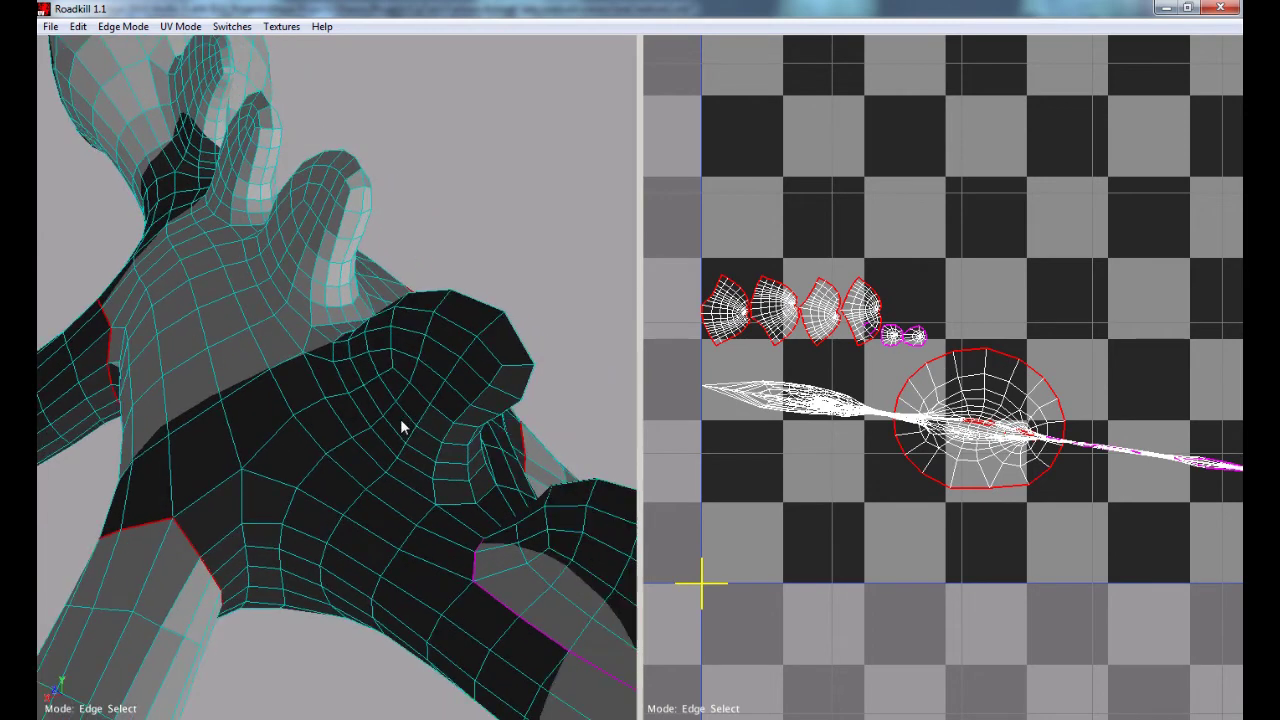
pyautogui.click(404, 482)
pyautogui.keyDown('alt'); pyautogui.moveTo(327, 333); pyautogui.dragTo(400, 433); pyautogui.keyUp('alt')
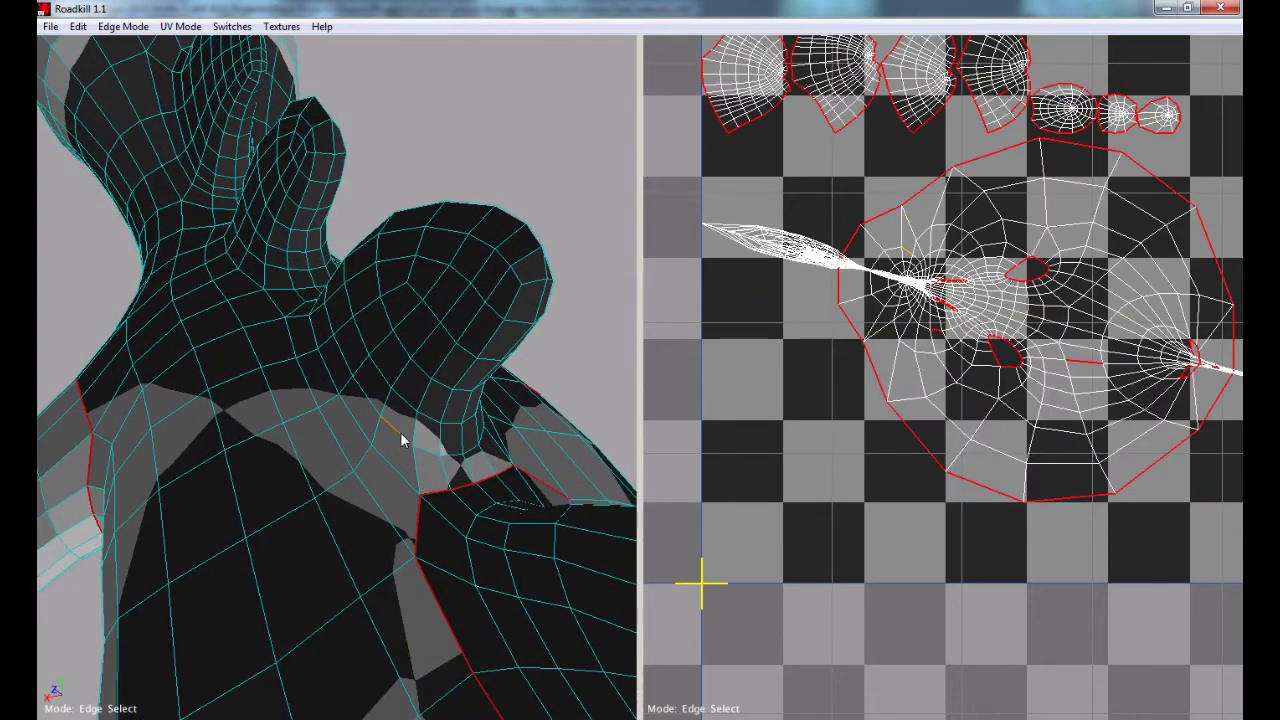
# Step: Select the edges around the bases of the remaining back fins up to the top of the head and cut them
pyautogui.click(400, 441)
pyautogui.keyDown('alt'); pyautogui.moveTo(423, 443); pyautogui.dragTo(374, 566); pyautogui.keyUp('alt')
pyautogui.click(383, 580)
pyautogui.click(296, 421)
pyautogui.keyDown('alt'); pyautogui.moveTo(302, 394); pyautogui.dragTo(348, 430); pyautogui.keyUp('alt')
pyautogui.keyDown('alt'); pyautogui.moveTo(348, 430); pyautogui.dragTo(400, 418, button='right'); pyautogui.keyUp('alt')
pyautogui.keyDown('alt'); pyautogui.moveTo(400, 408); pyautogui.dragTo(335, 385); pyautogui.keyUp('alt')
pyautogui.click(328, 367)
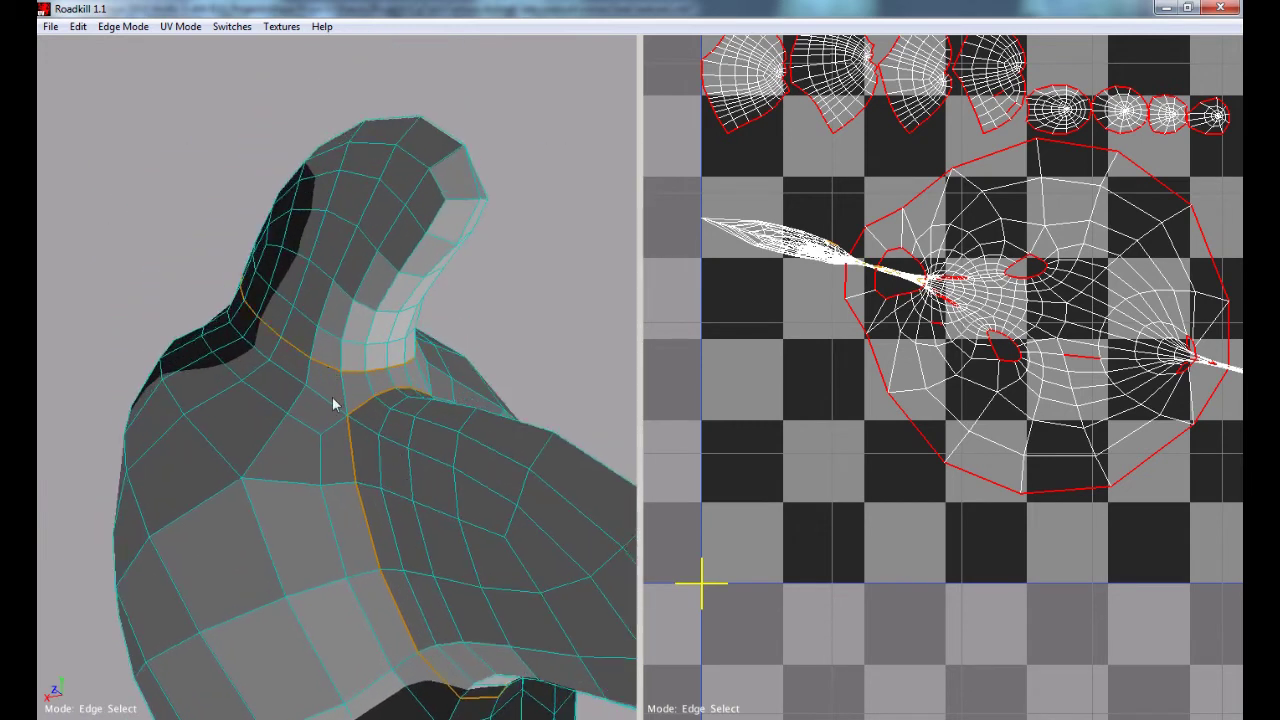
pyautogui.keyDown('alt'); pyautogui.moveTo(356, 455); pyautogui.dragTo(296, 450, button='right'); pyautogui.keyUp('alt')
pyautogui.keyDown('alt'); pyautogui.moveTo(295, 458); pyautogui.dragTo(251, 446); pyautogui.keyUp('alt')
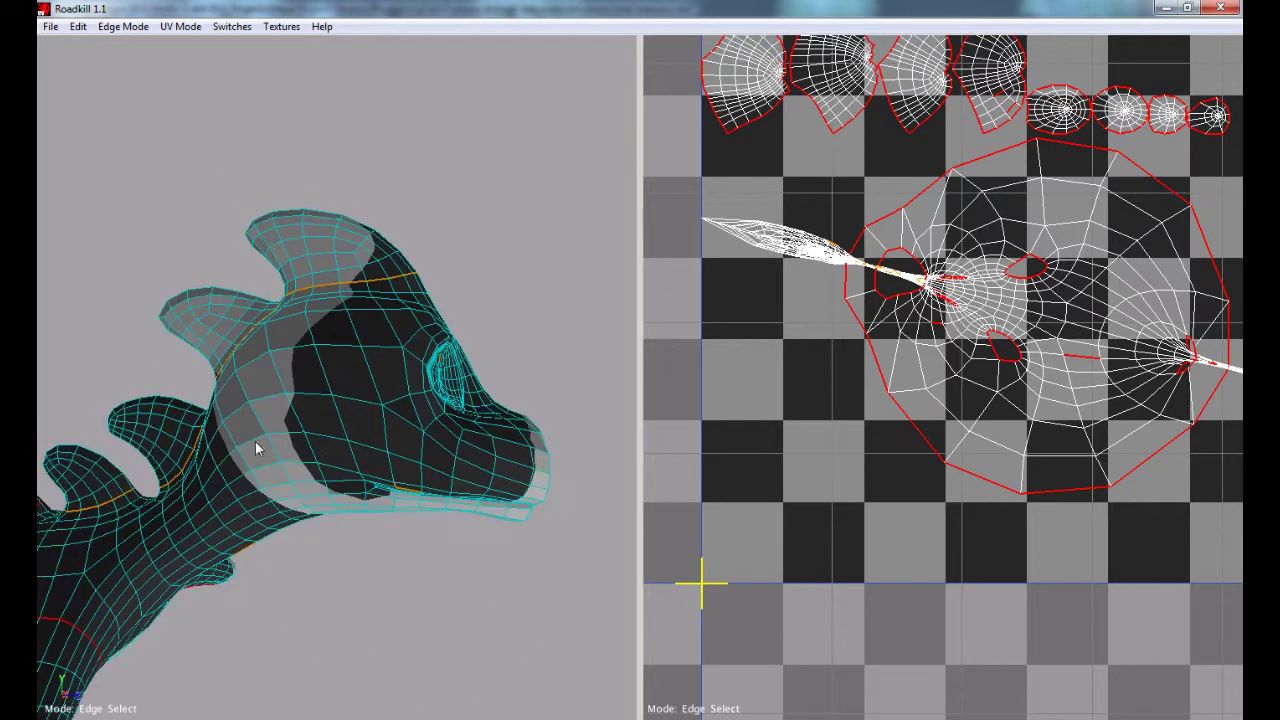
pyautogui.press('c')
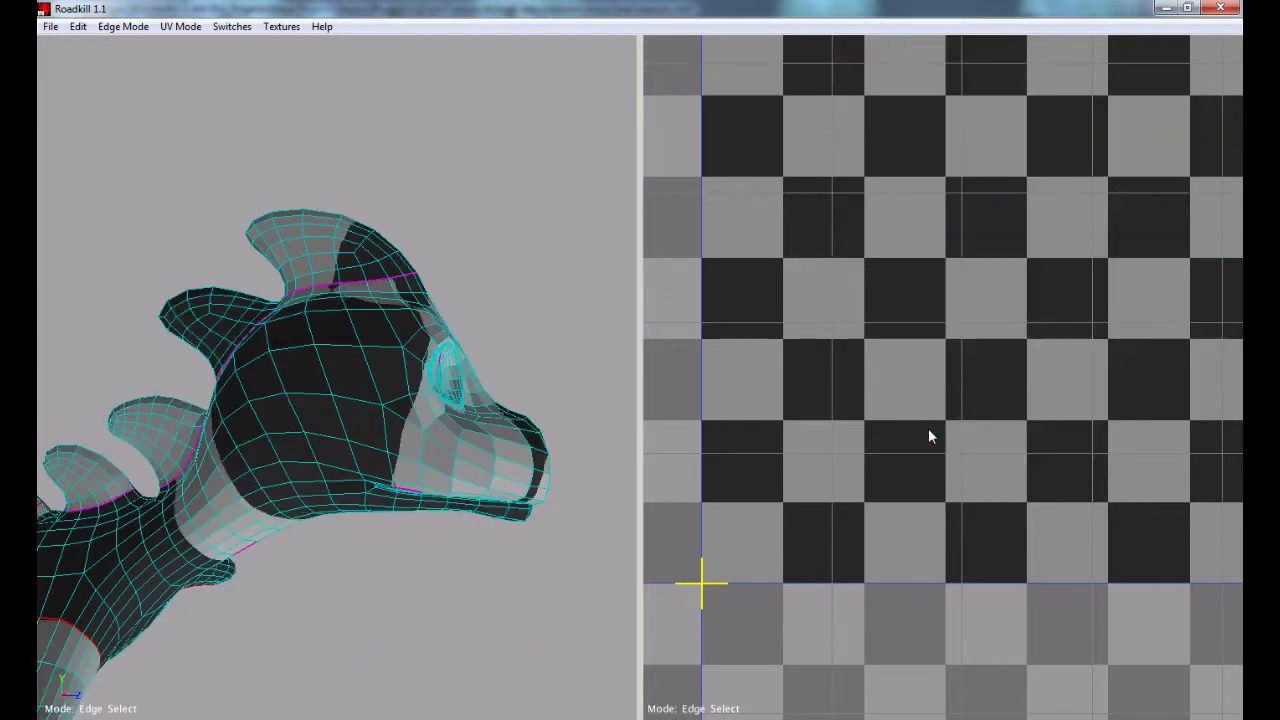
# Step: Check the updated UV layout and select the stray seam edge above the creature's eye
pyautogui.keyDown('alt'); pyautogui.moveTo(929, 431); pyautogui.dragTo(849, 427, button='right'); pyautogui.keyUp('alt')
pyautogui.keyDown('alt'); pyautogui.moveTo(849, 427); pyautogui.dragTo(806, 448, button='middle'); pyautogui.keyUp('alt')
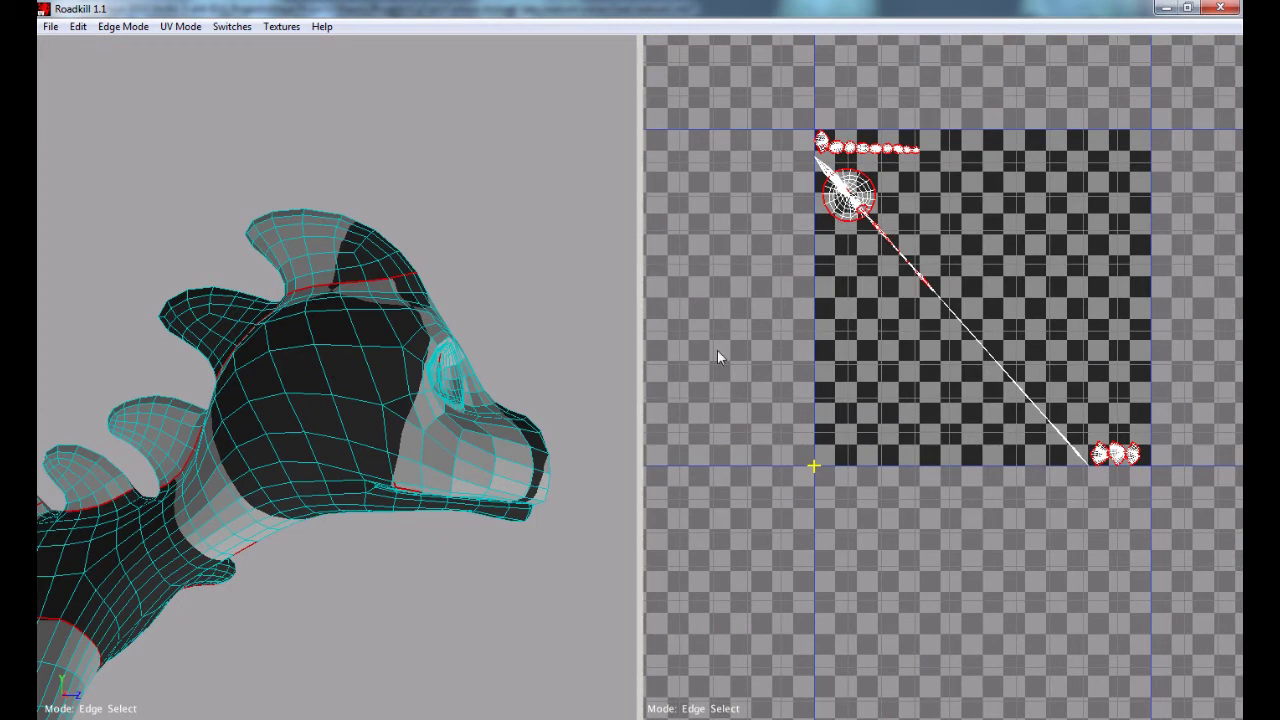
pyautogui.keyDown('alt'); pyautogui.moveTo(435, 428); pyautogui.dragTo(288, 388); pyautogui.keyUp('alt')
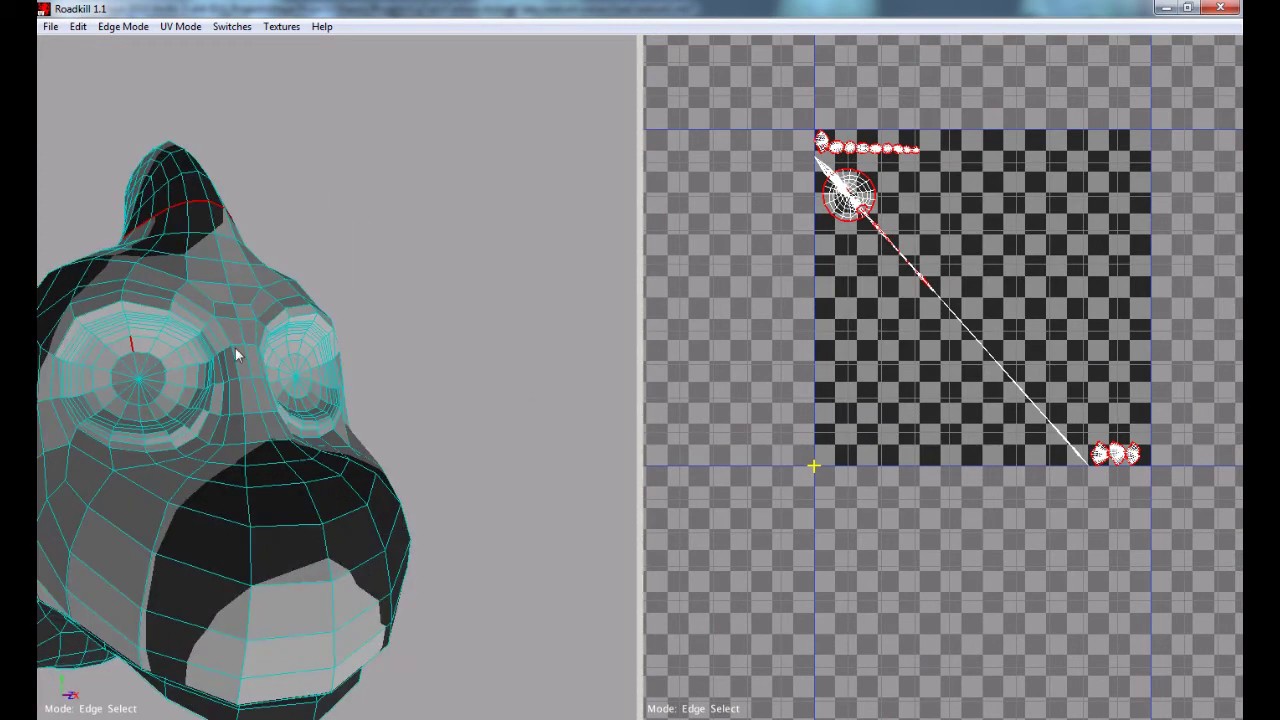
pyautogui.click(131, 344)
pyautogui.keyDown('alt'); pyautogui.moveTo(131, 344); pyautogui.dragTo(339, 402); pyautogui.keyUp('alt')
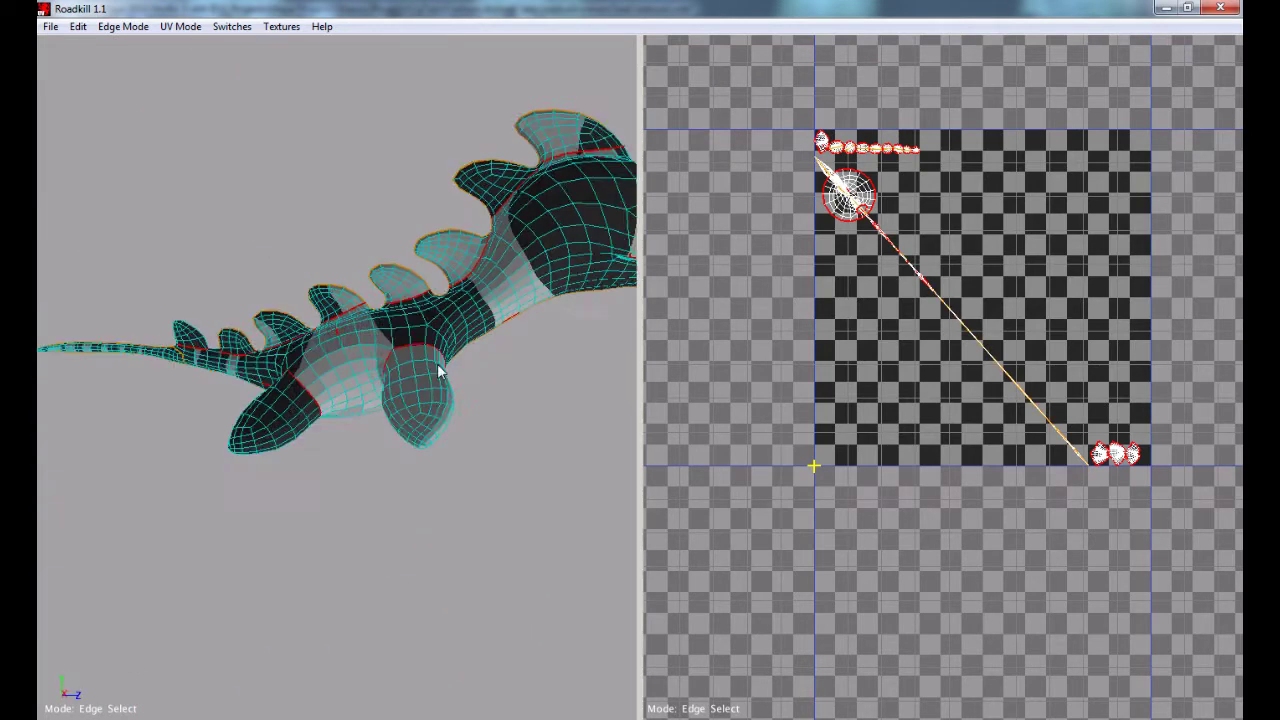
pyautogui.keyDown('alt'); pyautogui.moveTo(443, 366); pyautogui.dragTo(346, 390); pyautogui.keyUp('alt')
pyautogui.moveTo(255, 353); pyautogui.dragTo(411, 449)
pyautogui.keyDown('alt'); pyautogui.moveTo(367, 404); pyautogui.dragTo(424, 364); pyautogui.keyUp('alt')
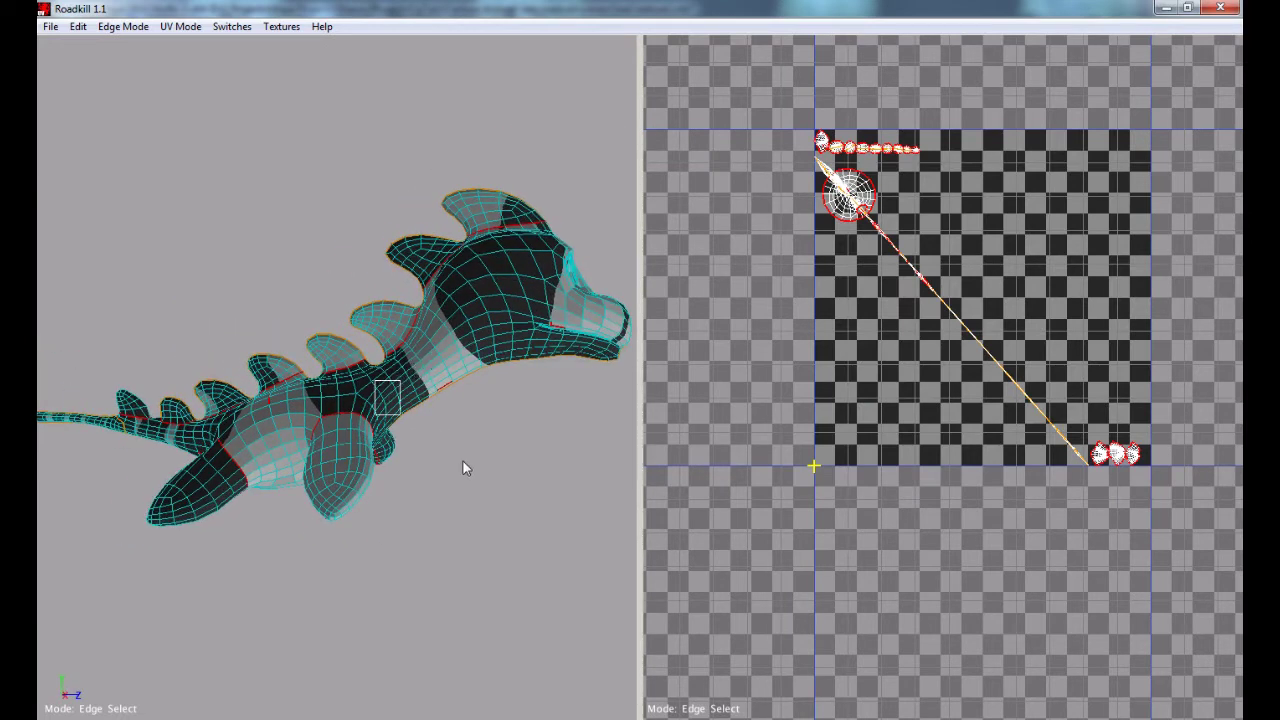
pyautogui.keyDown('alt'); pyautogui.moveTo(519, 444); pyautogui.dragTo(177, 417); pyautogui.keyUp('alt')
pyautogui.moveTo(440, 432); pyautogui.dragTo(440, 432)
pyautogui.keyDown('alt'); pyautogui.moveTo(596, 487); pyautogui.dragTo(491, 471, button='middle'); pyautogui.keyUp('alt')
pyautogui.moveTo(452, 409); pyautogui.dragTo(556, 456)
pyautogui.keyDown('alt'); pyautogui.moveTo(610, 459); pyautogui.dragTo(438, 482, button='middle'); pyautogui.keyUp('alt')
pyautogui.keyDown('alt'); pyautogui.moveTo(437, 482); pyautogui.dragTo(388, 477); pyautogui.keyUp('alt')
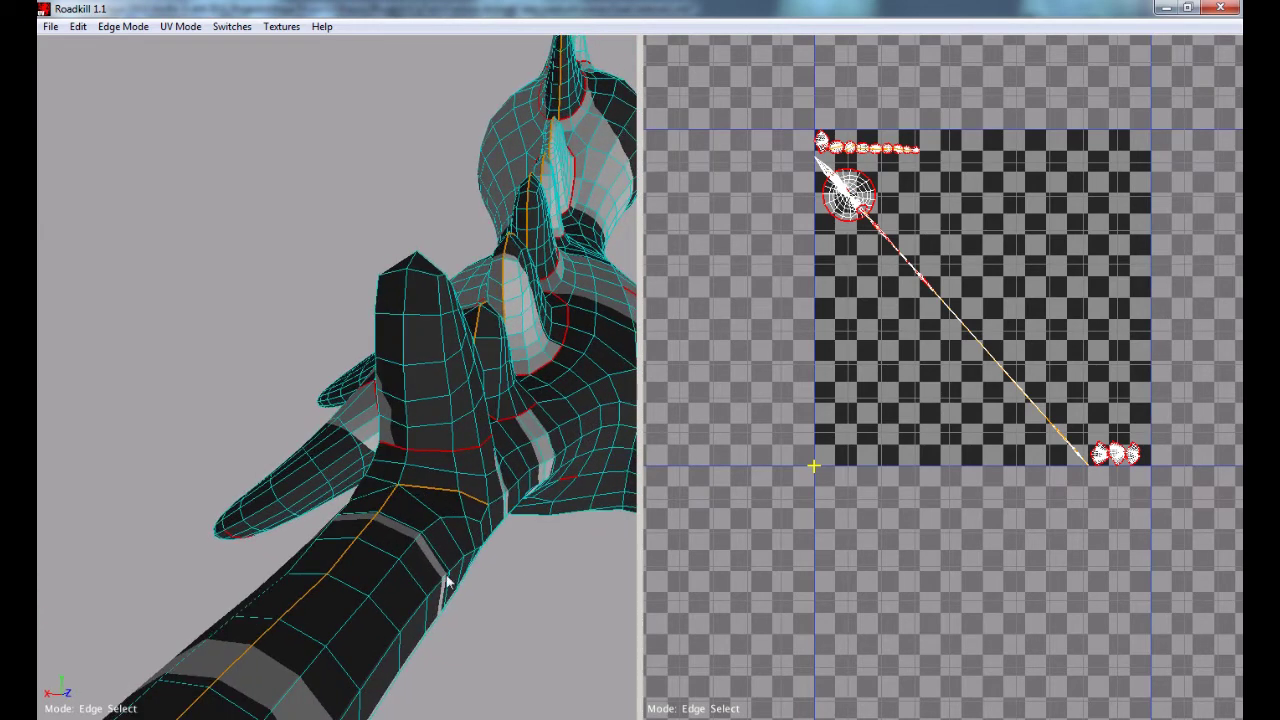
# Step: Select the edge ring around the tail just behind the last back fin and cut the UVs along it
pyautogui.keyDown('alt'); pyautogui.moveTo(491, 620); pyautogui.dragTo(356, 563); pyautogui.keyUp('alt')
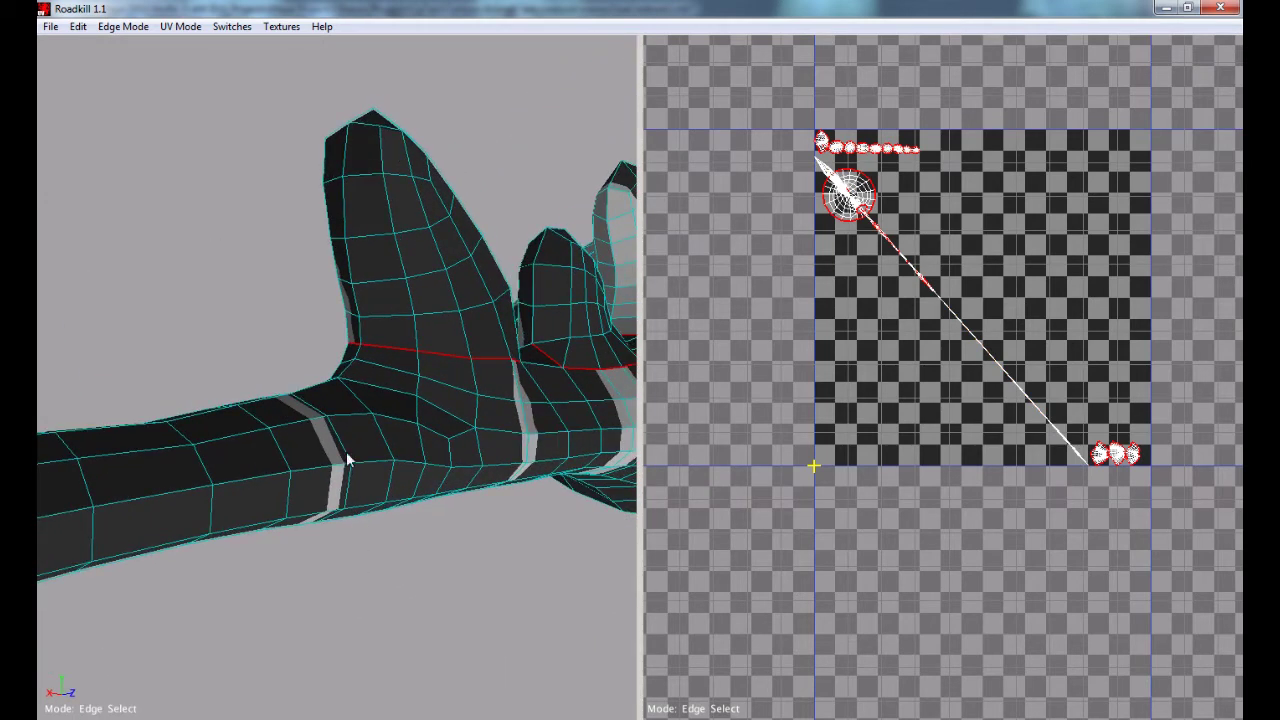
pyautogui.keyDown('alt'); pyautogui.moveTo(348, 460); pyautogui.dragTo(421, 531); pyautogui.keyUp('alt')
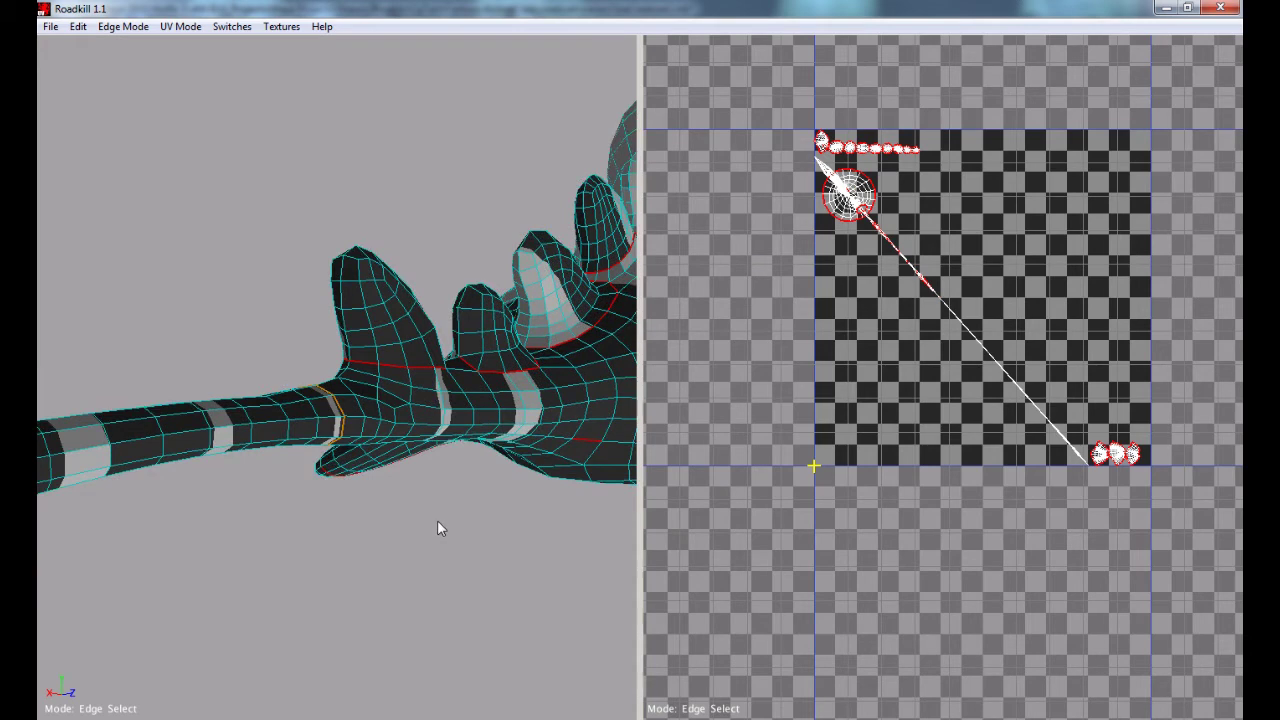
pyautogui.keyDown('alt'); pyautogui.moveTo(467, 562); pyautogui.dragTo(469, 457); pyautogui.keyUp('alt')
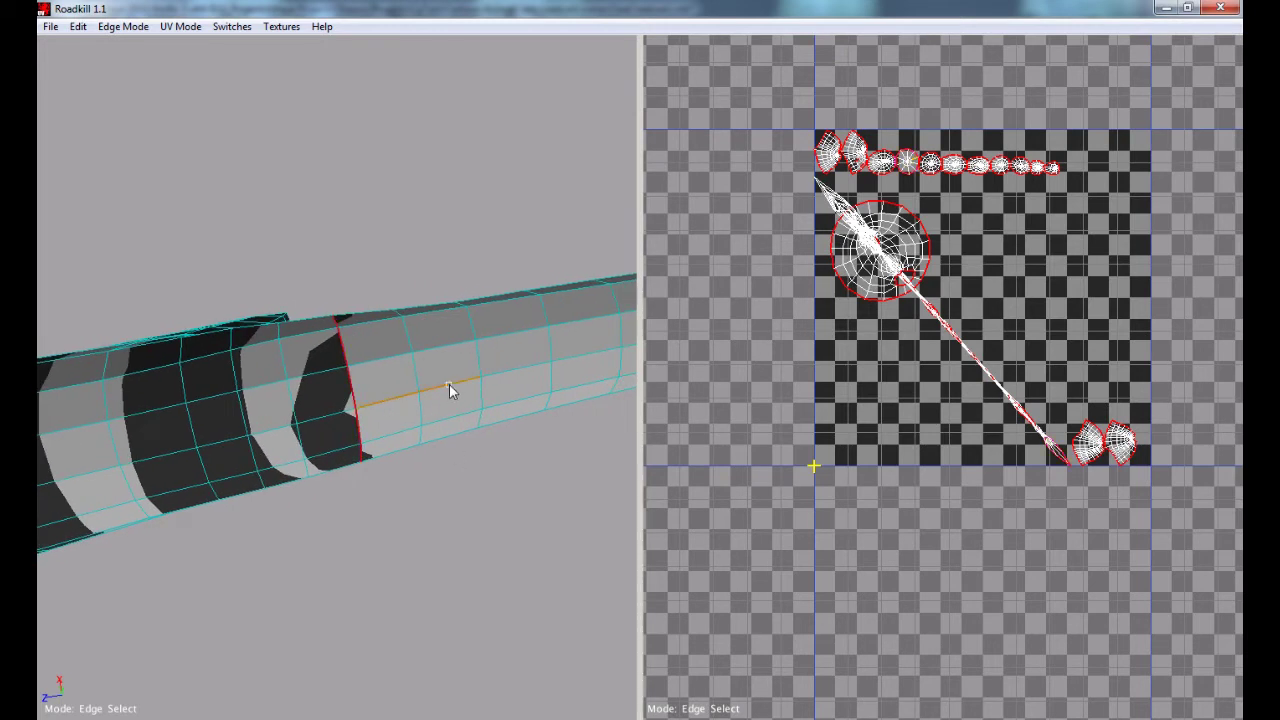
# Step: Select the lengthwise edges along the tail's underside from the ring cut to the tip and cut them
pyautogui.keyDown('alt'); pyautogui.moveTo(505, 378); pyautogui.dragTo(505, 436); pyautogui.keyUp('alt')
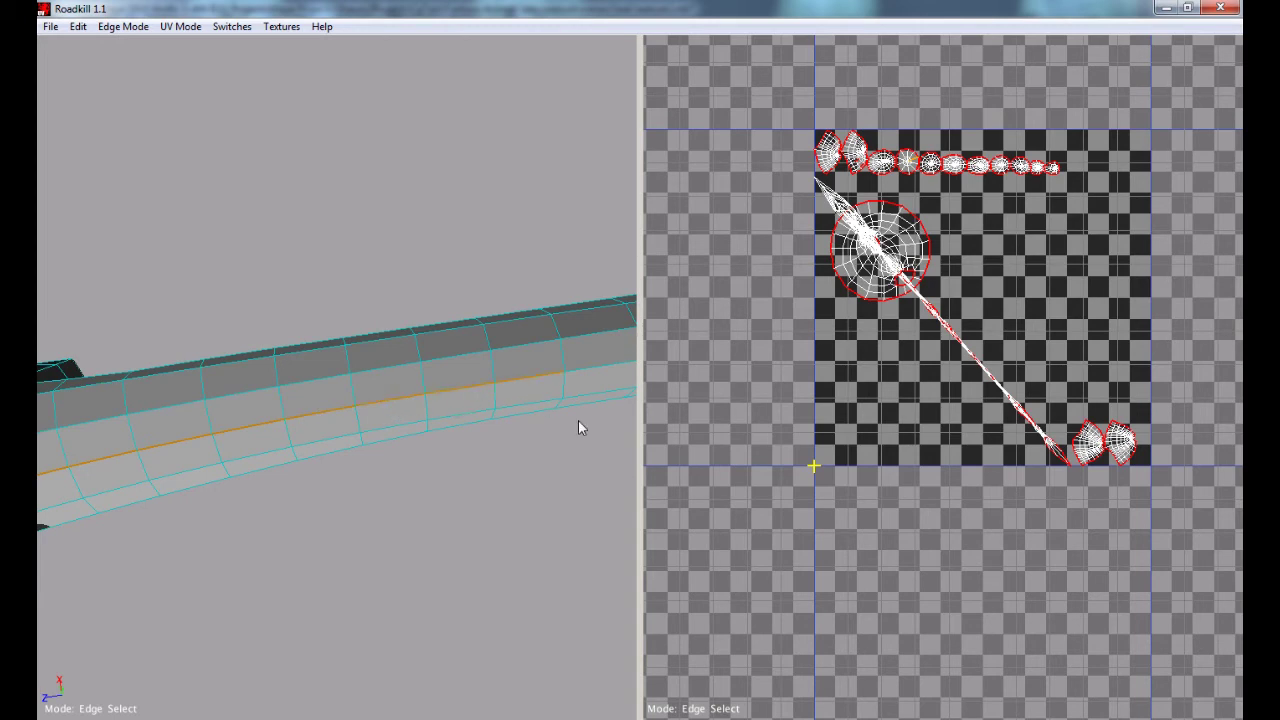
pyautogui.keyDown('alt'); pyautogui.moveTo(546, 399); pyautogui.dragTo(503, 436, button='middle'); pyautogui.keyUp('alt')
pyautogui.moveTo(503, 436)
pyautogui.keyDown('alt'); pyautogui.mouseDown(button='right')
pyautogui.moveTo(421, 441)
pyautogui.moveTo(484, 430)
pyautogui.mouseUp(button='right'); pyautogui.keyUp('alt')
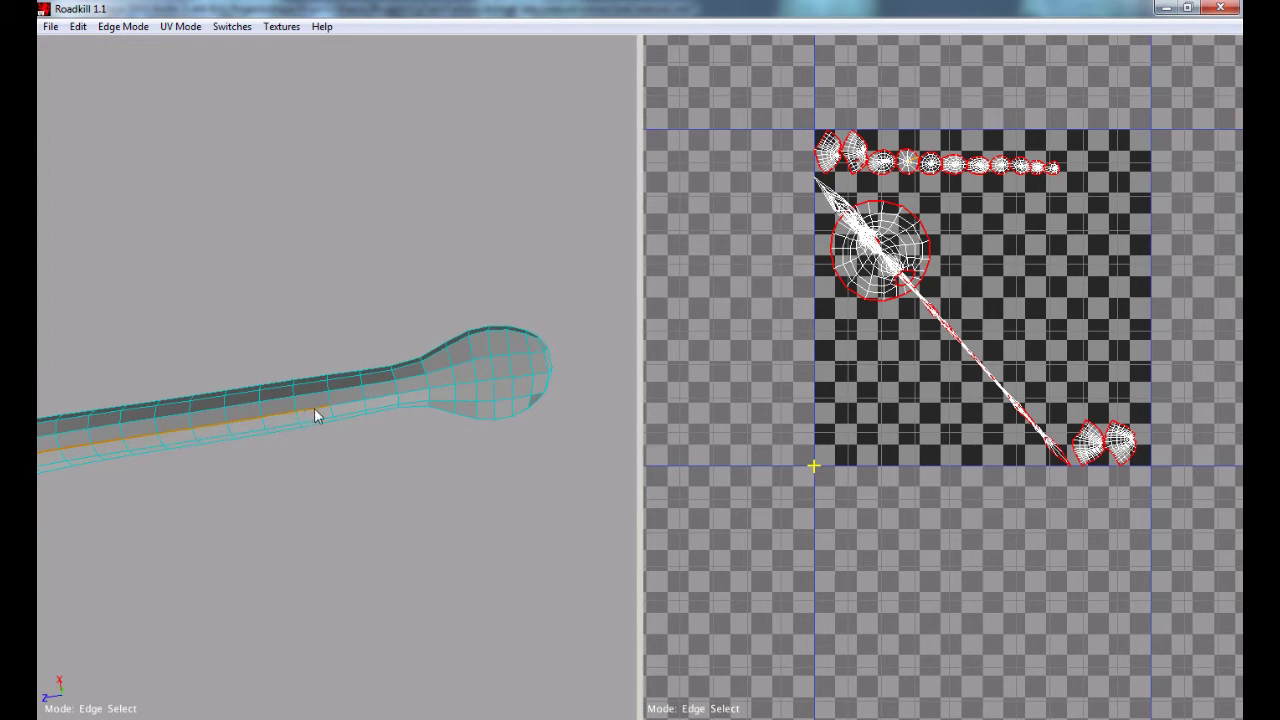
pyautogui.keyDown('alt'); pyautogui.moveTo(414, 400); pyautogui.dragTo(485, 420, button='right'); pyautogui.keyUp('alt')
pyautogui.keyDown('alt'); pyautogui.moveTo(484, 413); pyautogui.dragTo(439, 414, button='middle'); pyautogui.keyUp('alt')
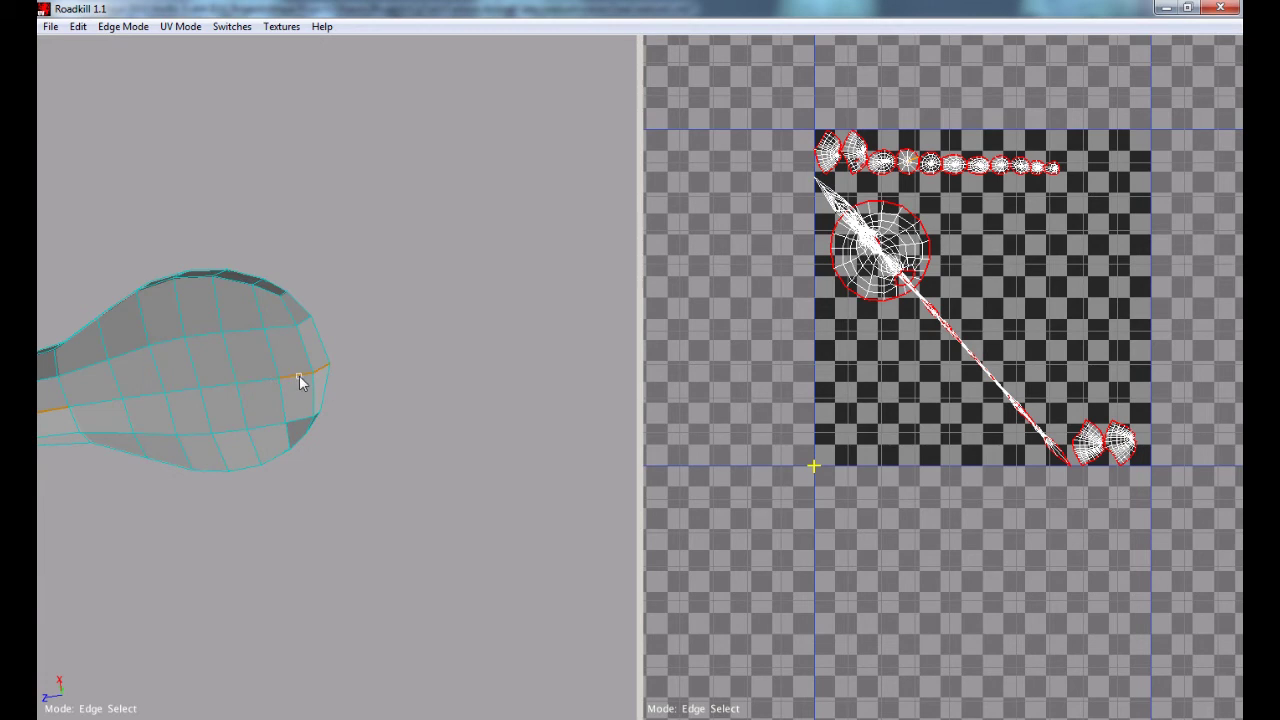
pyautogui.keyDown('alt'); pyautogui.moveTo(224, 418); pyautogui.dragTo(262, 416); pyautogui.keyUp('alt')
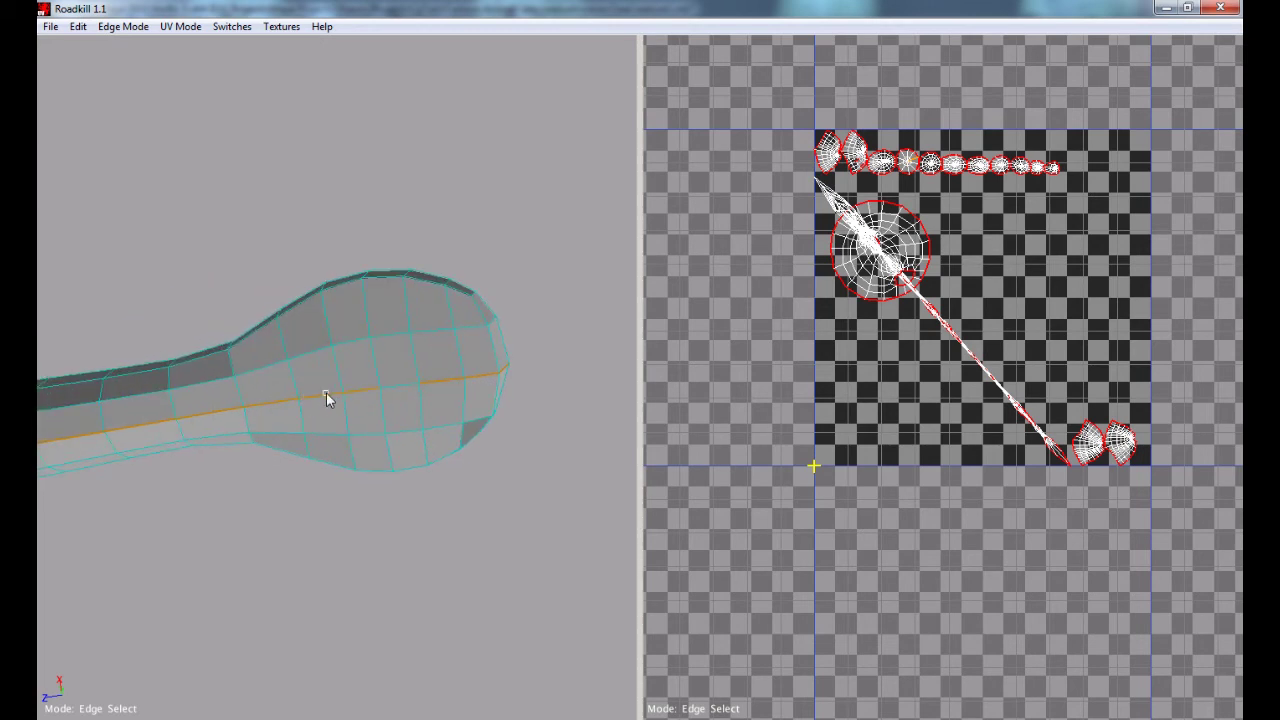
pyautogui.keyDown('alt'); pyautogui.moveTo(391, 466); pyautogui.dragTo(531, 466); pyautogui.keyUp('alt')
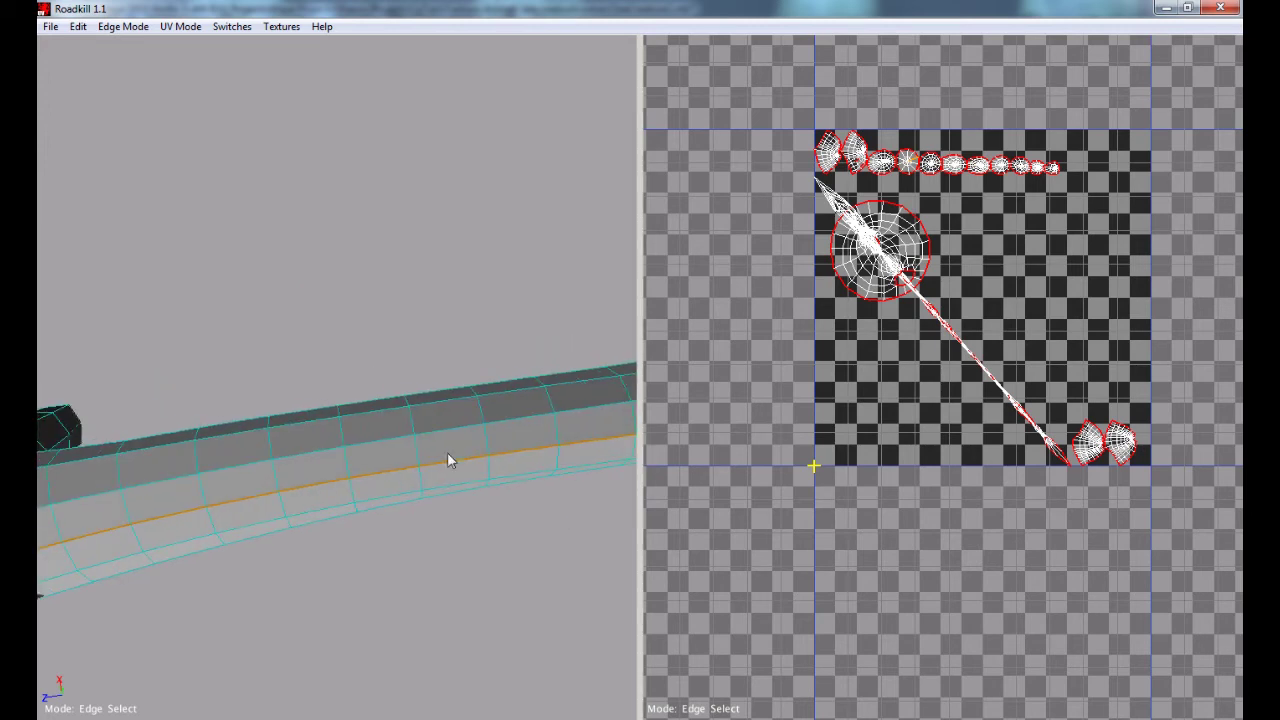
pyautogui.click(492, 489)
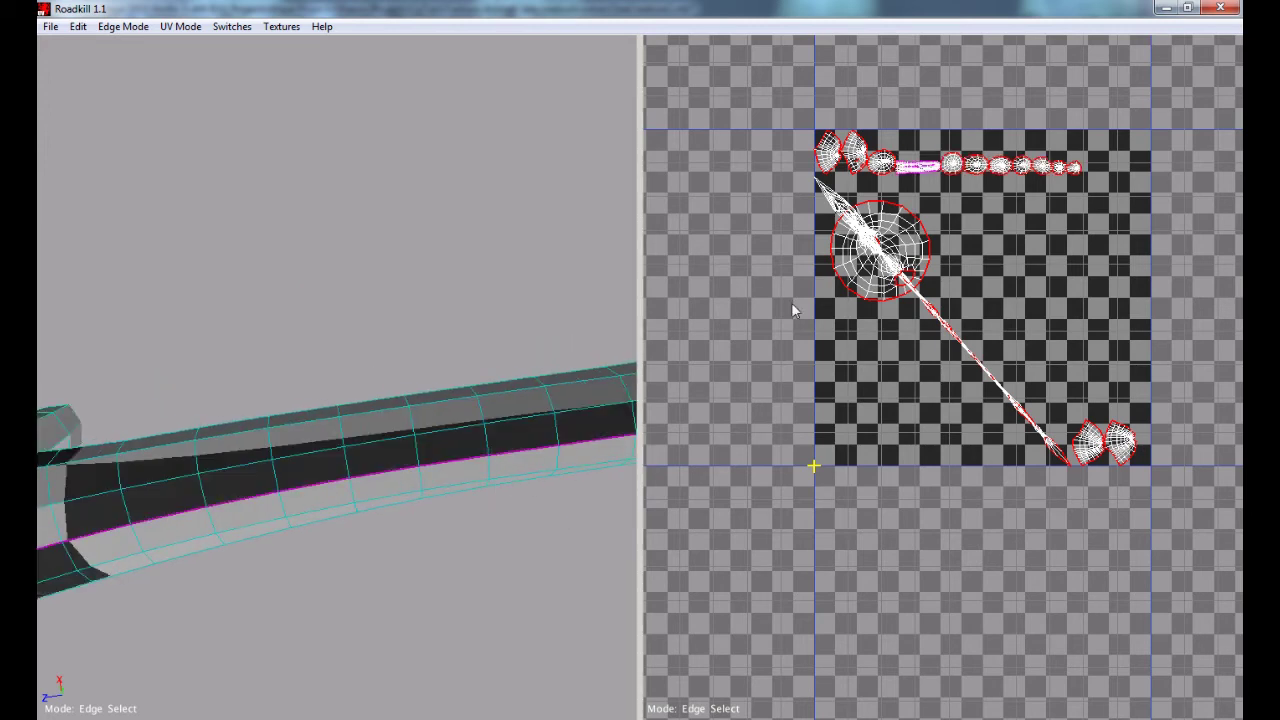
# Step: Examine the unwrapped tail shell in the UV layout for distortion and stray cuts
pyautogui.scroll(4, 923, 231)
pyautogui.keyDown('alt'); pyautogui.moveTo(933, 247); pyautogui.dragTo(949, 569, button='middle'); pyautogui.keyUp('alt')
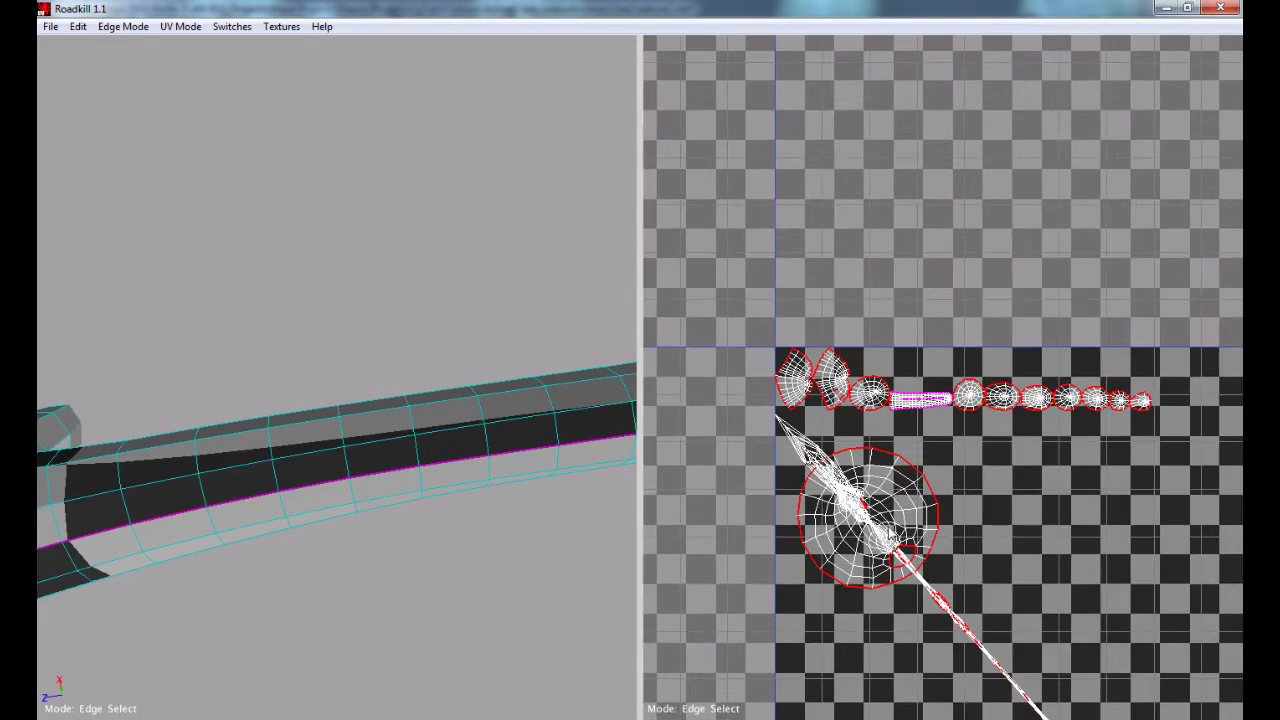
pyautogui.scroll(6, 885, 477)
pyautogui.scroll(10, 884, 471)
pyautogui.scroll(-1, 909, 471)
pyautogui.keyDown('alt'); pyautogui.moveTo(909, 471); pyautogui.dragTo(998, 364, button='middle'); pyautogui.keyUp('alt')
pyautogui.moveTo(675, 462); pyautogui.dragTo(1078, 503)
pyautogui.scroll(-7, 1016, 517)
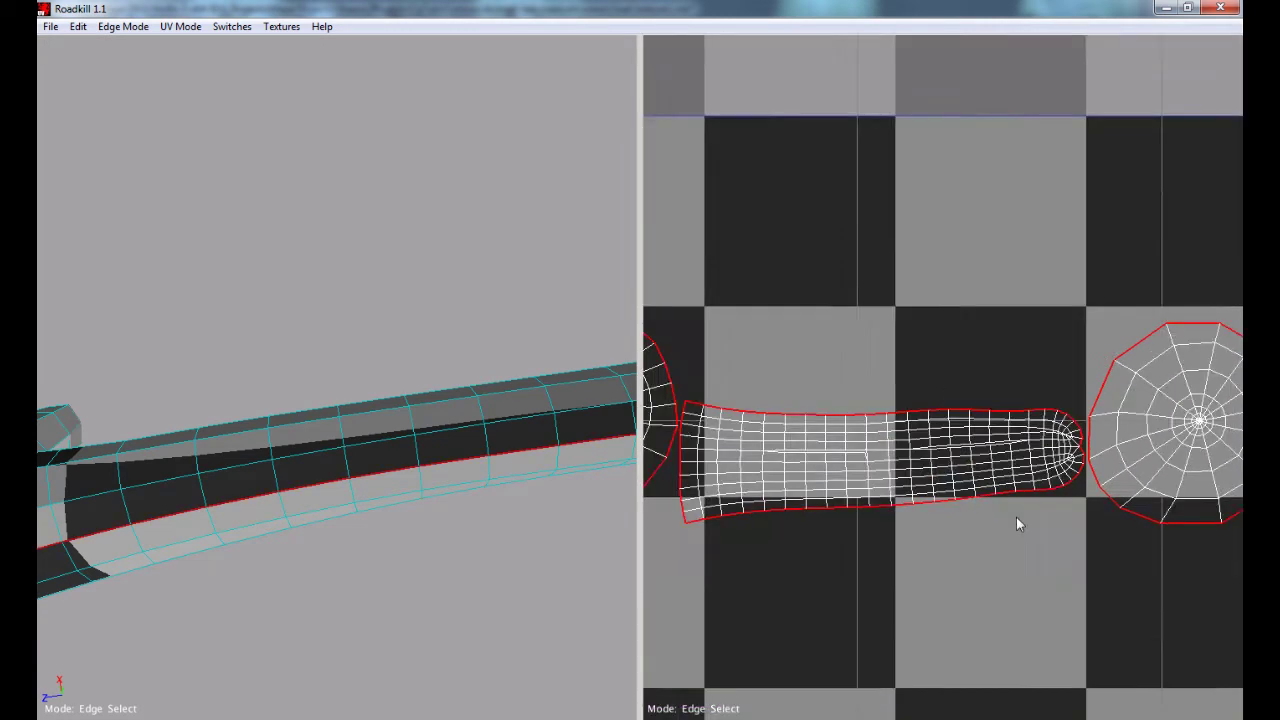
pyautogui.scroll(-6, 1015, 516)
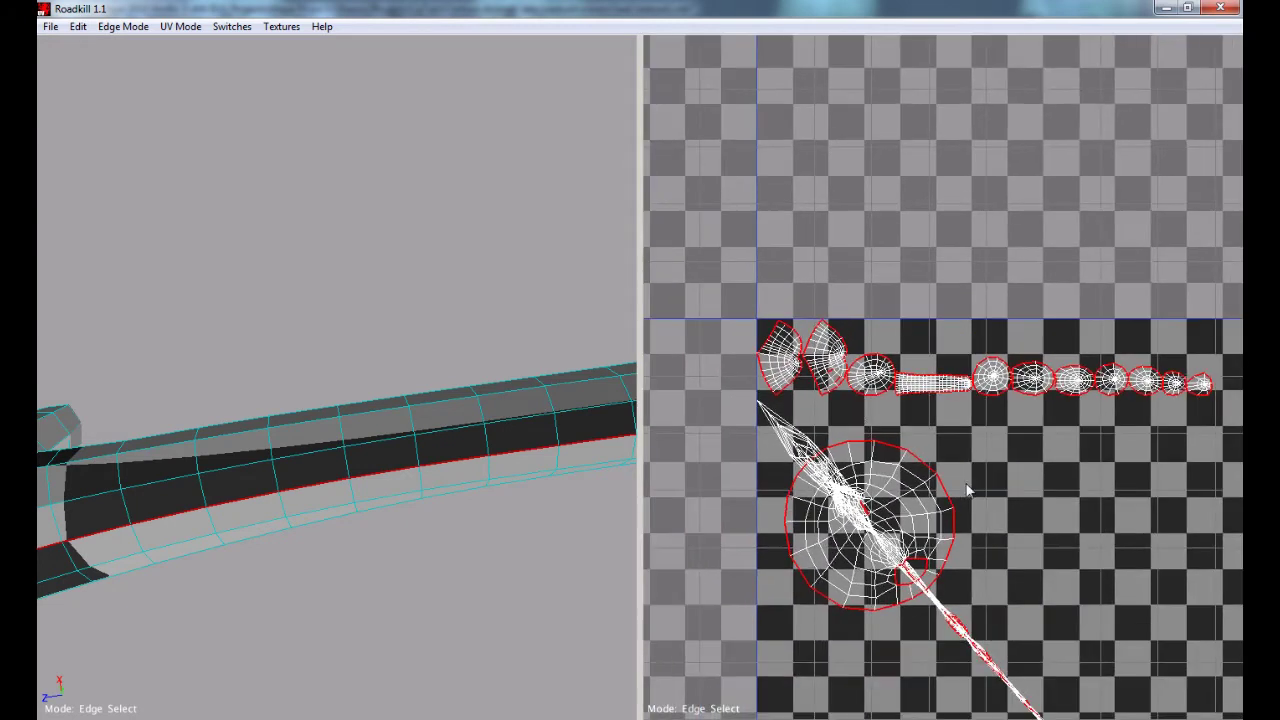
# Step: Inspect the flipper and fin shells at close range in the UV layout
pyautogui.scroll(10, 824, 398)
pyautogui.keyDown('alt'); pyautogui.moveTo(815, 412); pyautogui.dragTo(1090, 413, button='middle'); pyautogui.keyUp('alt')
pyautogui.keyDown('alt'); pyautogui.moveTo(736, 368); pyautogui.dragTo(803, 380, button='middle'); pyautogui.keyUp('alt')
pyautogui.moveTo(759, 338); pyautogui.dragTo(828, 413)
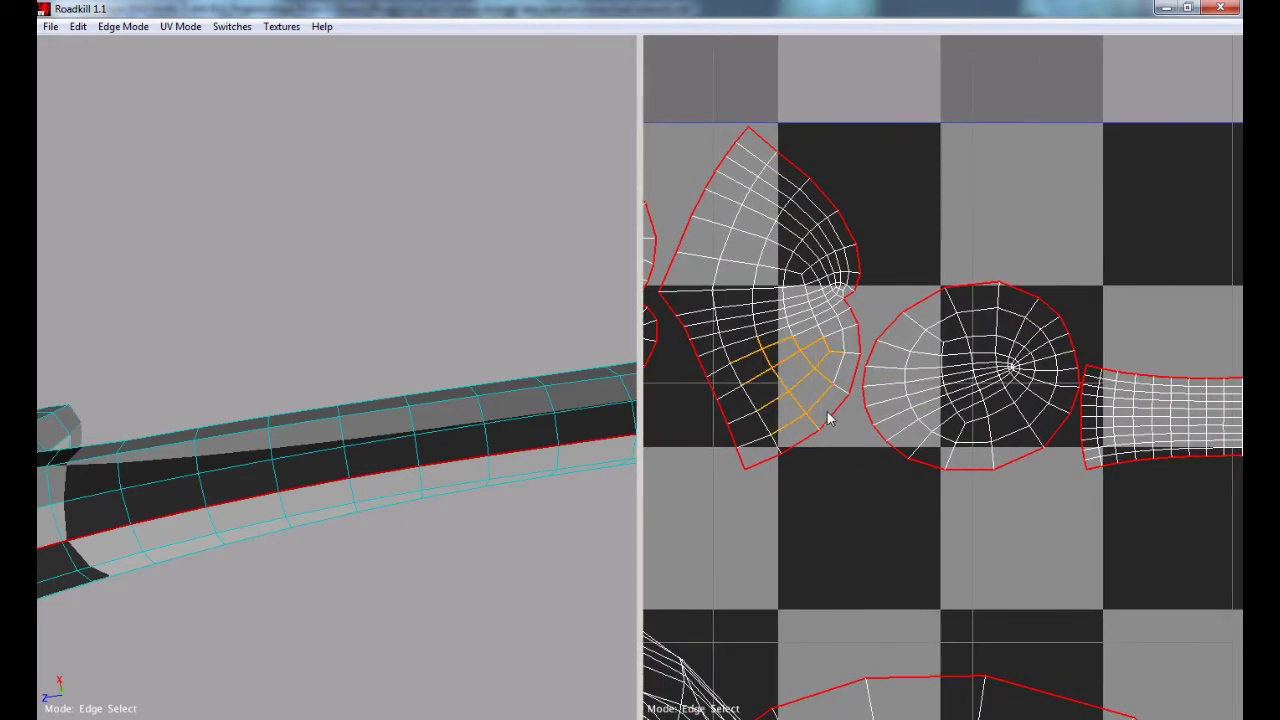
pyautogui.click(876, 503)
pyautogui.scroll(-3, 928, 540)
pyautogui.scroll(-2, 913, 545)
pyautogui.scroll(-3, 913, 543)
pyautogui.keyDown('alt'); pyautogui.moveTo(928, 576); pyautogui.dragTo(830, 463, button='middle'); pyautogui.keyUp('alt')
# Step: Select the centre edge line along the creature's belly and cut the body UVs along it
pyautogui.keyDown('alt'); pyautogui.moveTo(310, 518); pyautogui.dragTo(340, 667); pyautogui.keyUp('alt')
pyautogui.keyDown('alt'); pyautogui.moveTo(340, 667); pyautogui.dragTo(594, 385, button='middle'); pyautogui.keyUp('alt')
pyautogui.scroll(2, 523, 445)
pyautogui.scroll(-1, 536, 444)
pyautogui.scroll(-5, 536, 443)
pyautogui.keyDown('alt'); pyautogui.moveTo(463, 451); pyautogui.dragTo(382, 433); pyautogui.keyUp('alt')
pyautogui.keyDown('alt'); pyautogui.moveTo(452, 321); pyautogui.dragTo(447, 242); pyautogui.keyUp('alt')
pyautogui.click(480, 207)
pyautogui.keyDown('alt'); pyautogui.moveTo(469, 397); pyautogui.dragTo(419, 493); pyautogui.keyUp('alt')
pyautogui.moveTo(733, 171); pyautogui.dragTo(1240, 277)
pyautogui.keyDown('alt'); pyautogui.moveTo(1008, 482); pyautogui.dragTo(845, 303, button='middle'); pyautogui.keyUp('alt')
pyautogui.keyDown('alt'); pyautogui.moveTo(898, 392); pyautogui.dragTo(1000, 452, button='middle'); pyautogui.keyUp('alt')
pyautogui.press('c')
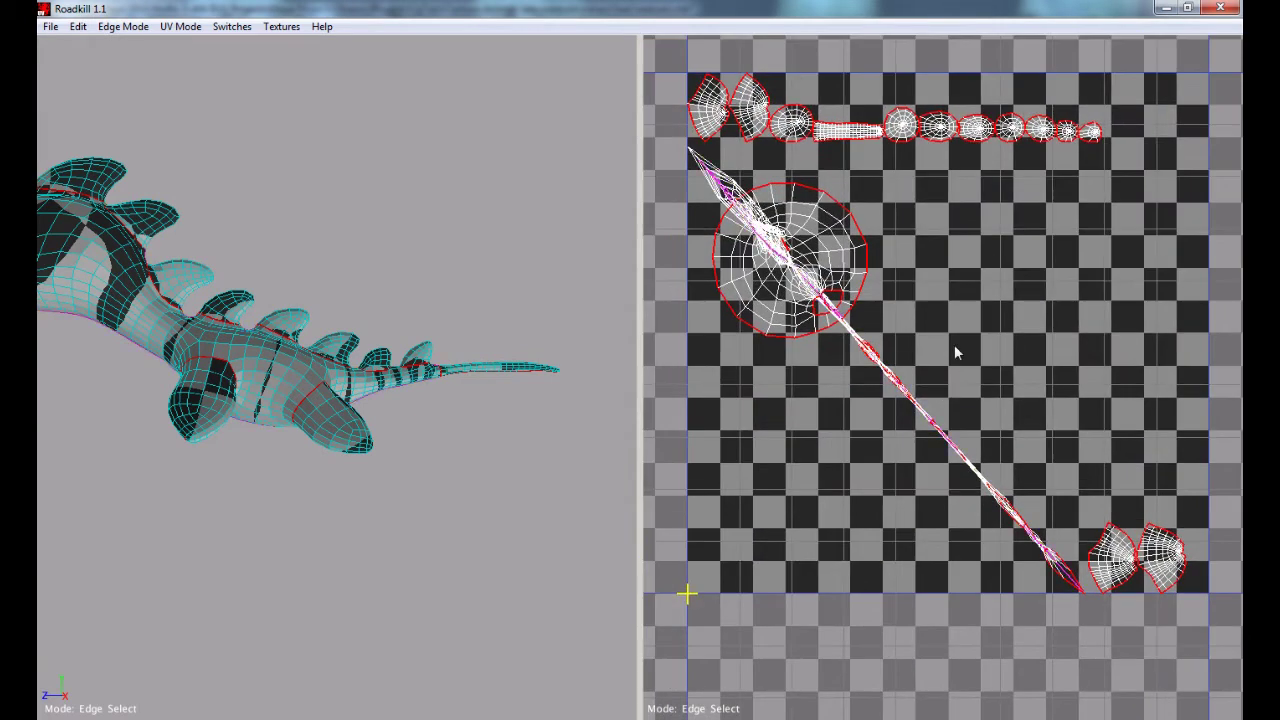
# Step: Select the overlapping seam edges beside the last fin's hole at the tail end of the body shell and weld them
pyautogui.click(1040, 294)
pyautogui.keyDown('alt'); pyautogui.moveTo(949, 478); pyautogui.dragTo(946, 391, button='middle'); pyautogui.keyUp('alt')
pyautogui.keyDown('alt'); pyautogui.moveTo(963, 400); pyautogui.dragTo(1013, 403, button='right'); pyautogui.keyUp('alt')
pyautogui.keyDown('alt'); pyautogui.moveTo(1013, 408); pyautogui.dragTo(914, 383, button='middle'); pyautogui.keyUp('alt')
pyautogui.keyDown('alt'); pyautogui.moveTo(914, 383); pyautogui.dragTo(937, 390, button='right'); pyautogui.keyUp('alt')
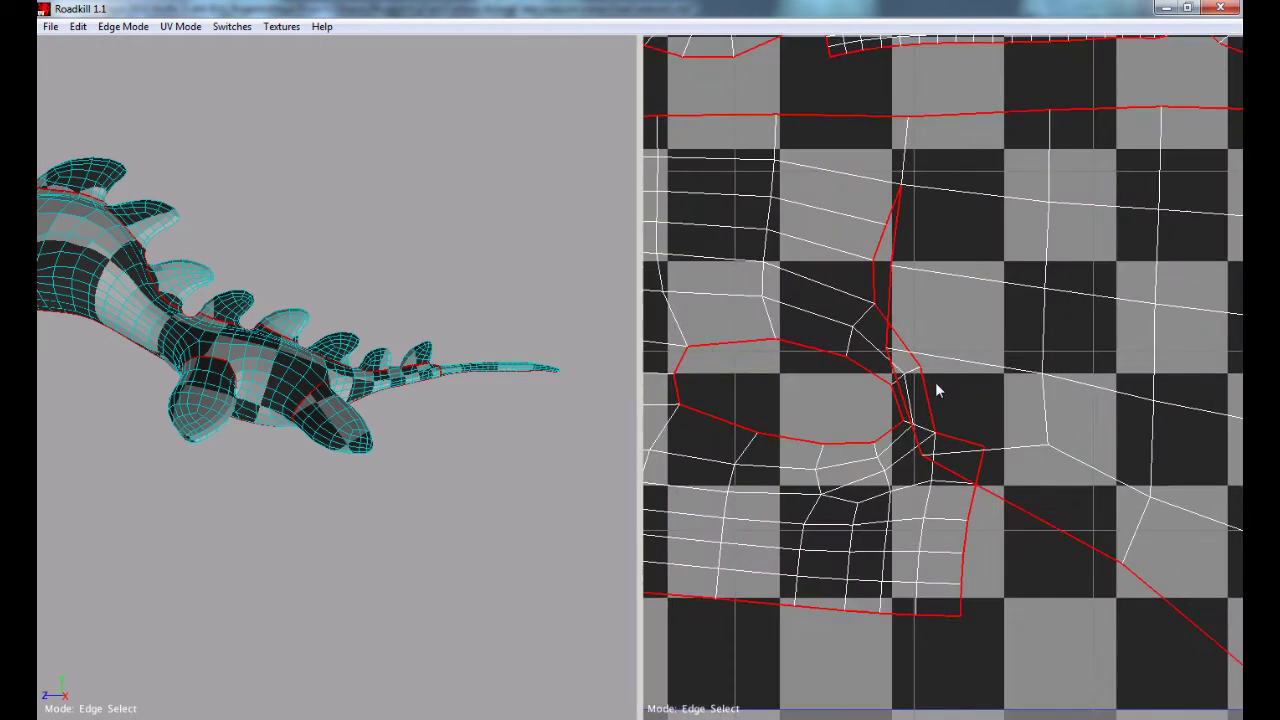
pyautogui.moveTo(844, 205); pyautogui.dragTo(1001, 288)
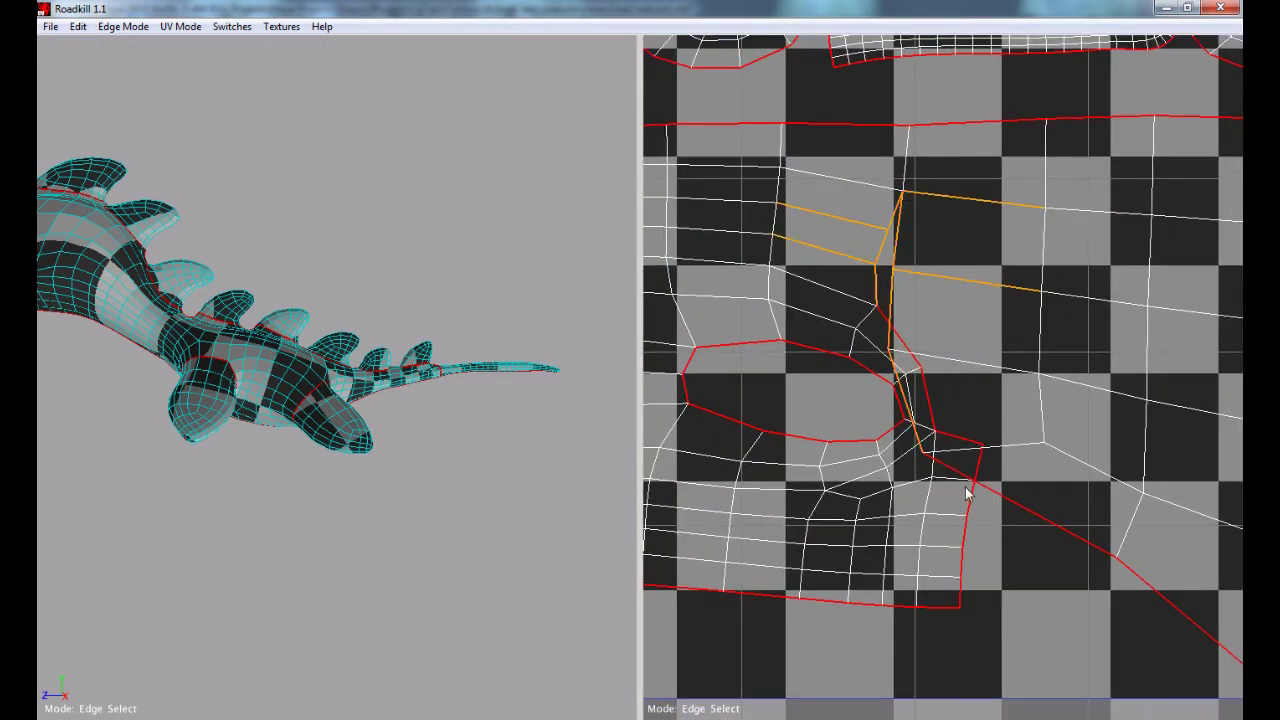
pyautogui.press('w')
pyautogui.click(1090, 357)
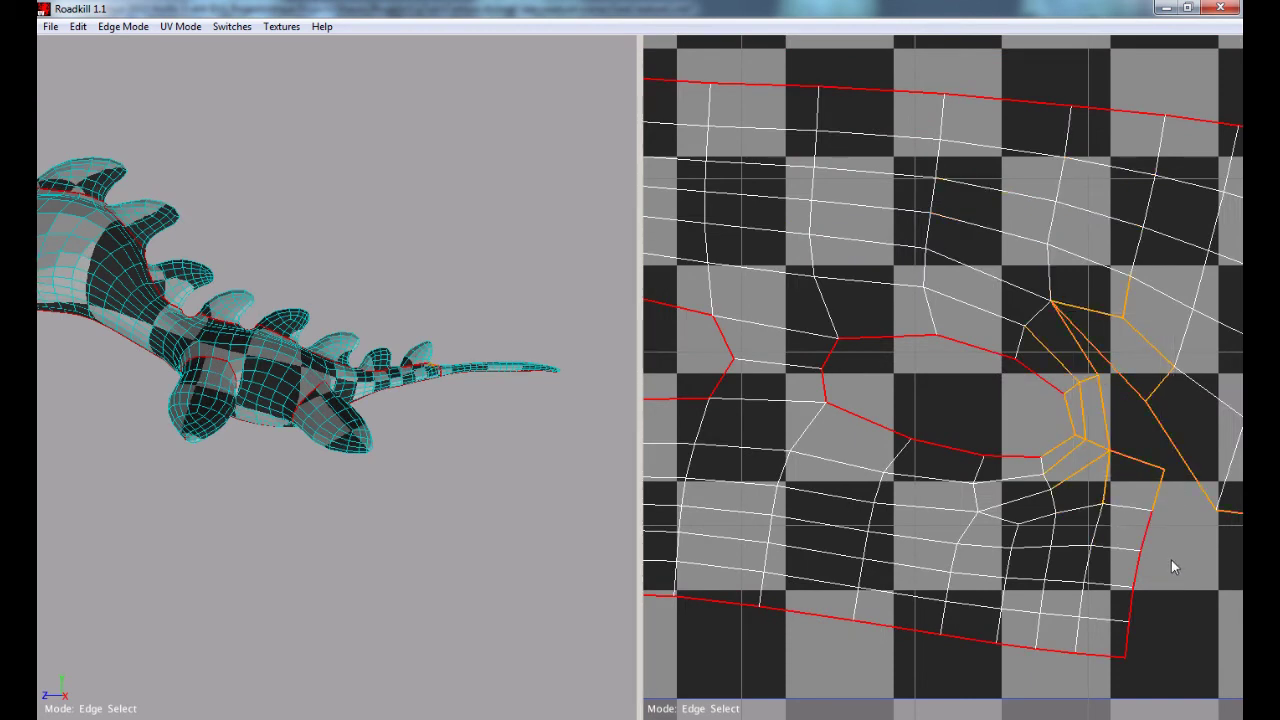
pyautogui.press('c')
# Step: Examine the body UV shell from the flipper holes to its tail end for remaining splits
pyautogui.keyDown('alt'); pyautogui.moveTo(1171, 560); pyautogui.dragTo(906, 513, button='right'); pyautogui.keyUp('alt')
pyautogui.keyDown('alt'); pyautogui.moveTo(906, 513); pyautogui.dragTo(1105, 481, button='middle'); pyautogui.keyUp('alt')
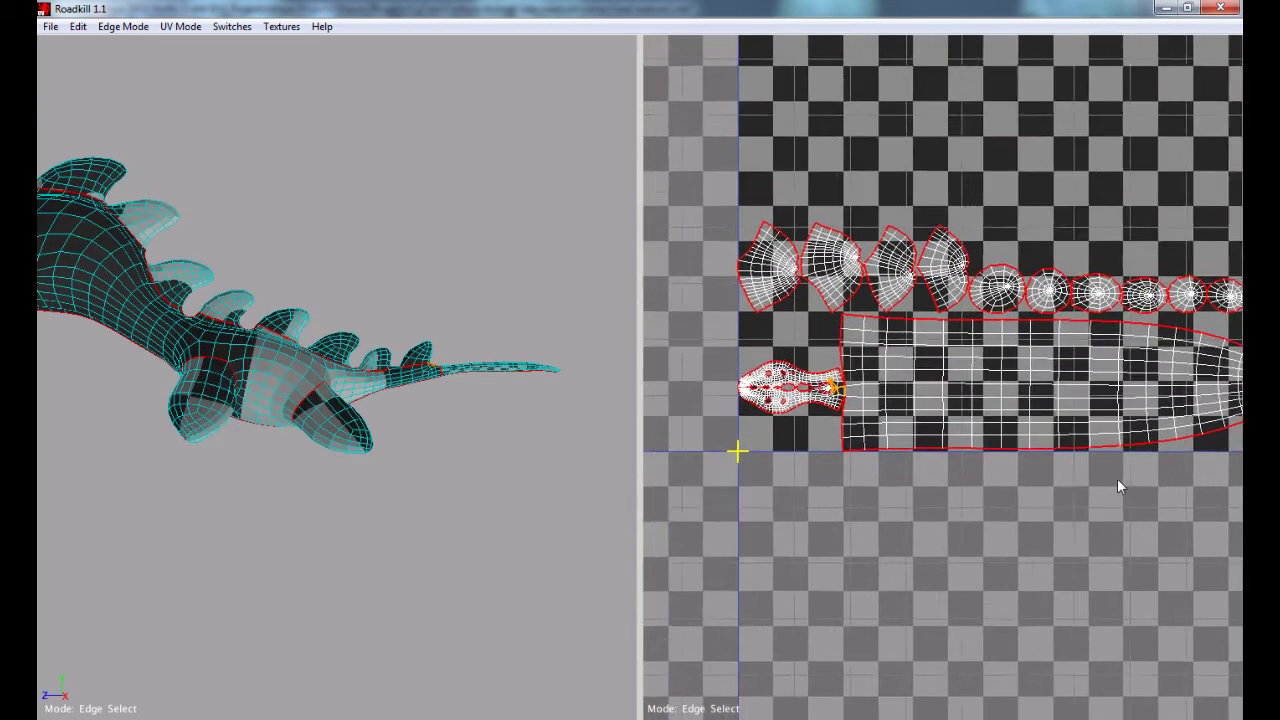
pyautogui.scroll(6, 937, 464)
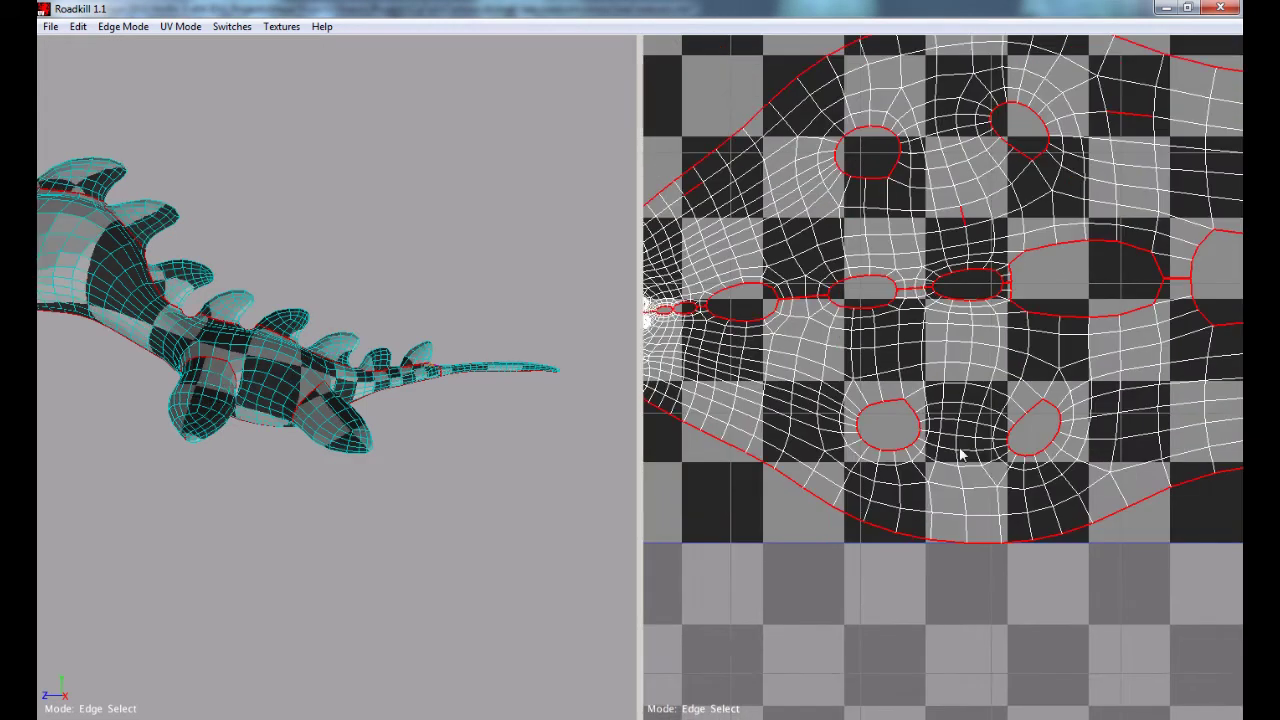
pyautogui.keyDown('alt'); pyautogui.moveTo(1068, 463); pyautogui.dragTo(943, 490, button='middle'); pyautogui.keyUp('alt')
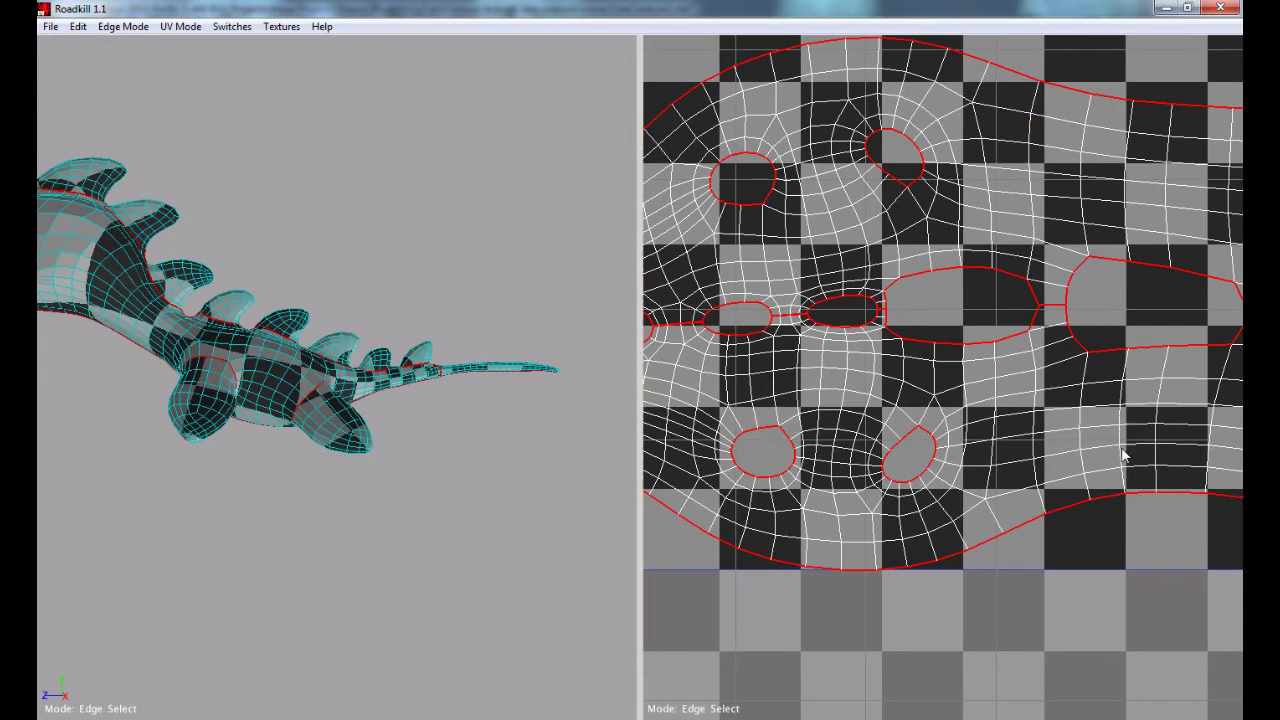
pyautogui.scroll(-2, 1150, 462)
pyautogui.keyDown('alt'); pyautogui.moveTo(1163, 478); pyautogui.dragTo(900, 614, button='middle'); pyautogui.keyUp('alt')
pyautogui.keyDown('alt'); pyautogui.moveTo(1083, 546); pyautogui.dragTo(903, 362, button='middle'); pyautogui.keyUp('alt')
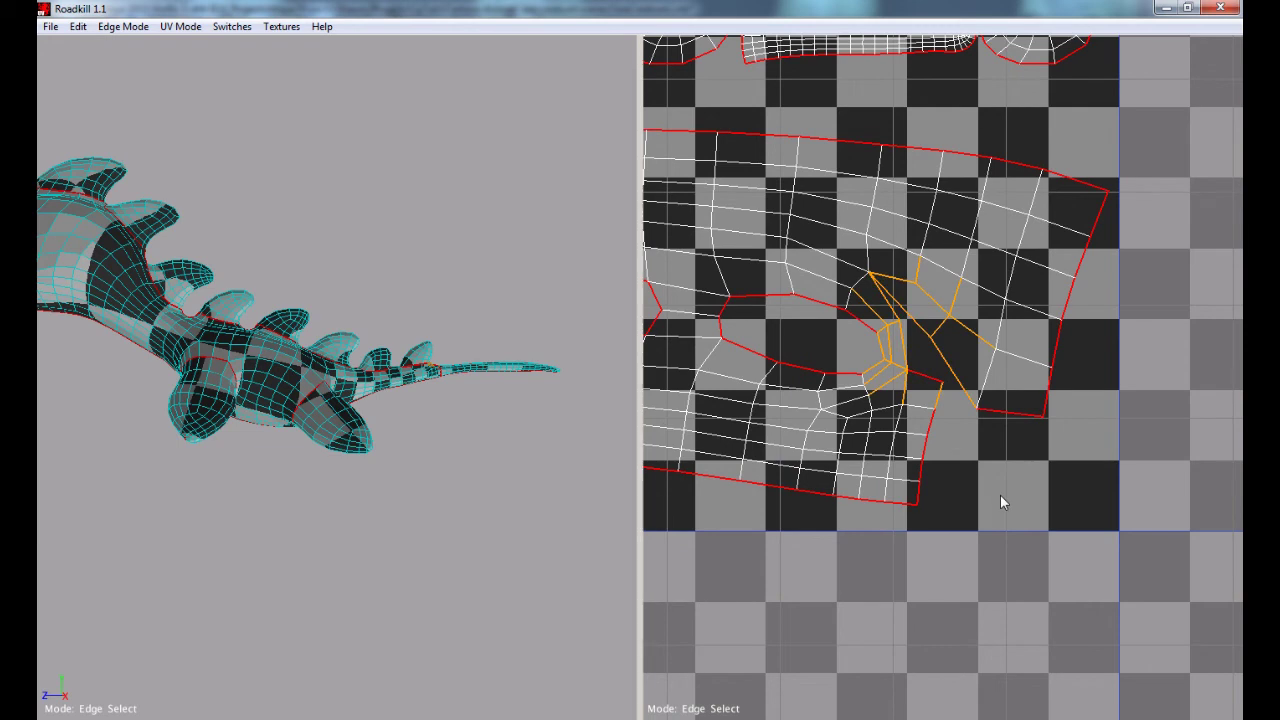
# Step: Weld the remaining split edges at the tail end of the body shell to close the gap there
pyautogui.press('space')
pyautogui.moveTo(878, 494); pyautogui.dragTo(1053, 470, button='middle')
pyautogui.keyDown('alt'); pyautogui.moveTo(1053, 470); pyautogui.dragTo(967, 468, button='right'); pyautogui.keyUp('alt')
pyautogui.keyDown('alt'); pyautogui.moveTo(967, 468); pyautogui.dragTo(990, 505, button='middle'); pyautogui.keyUp('alt')
pyautogui.press('space')
pyautogui.moveTo(822, 178); pyautogui.dragTo(1201, 291)
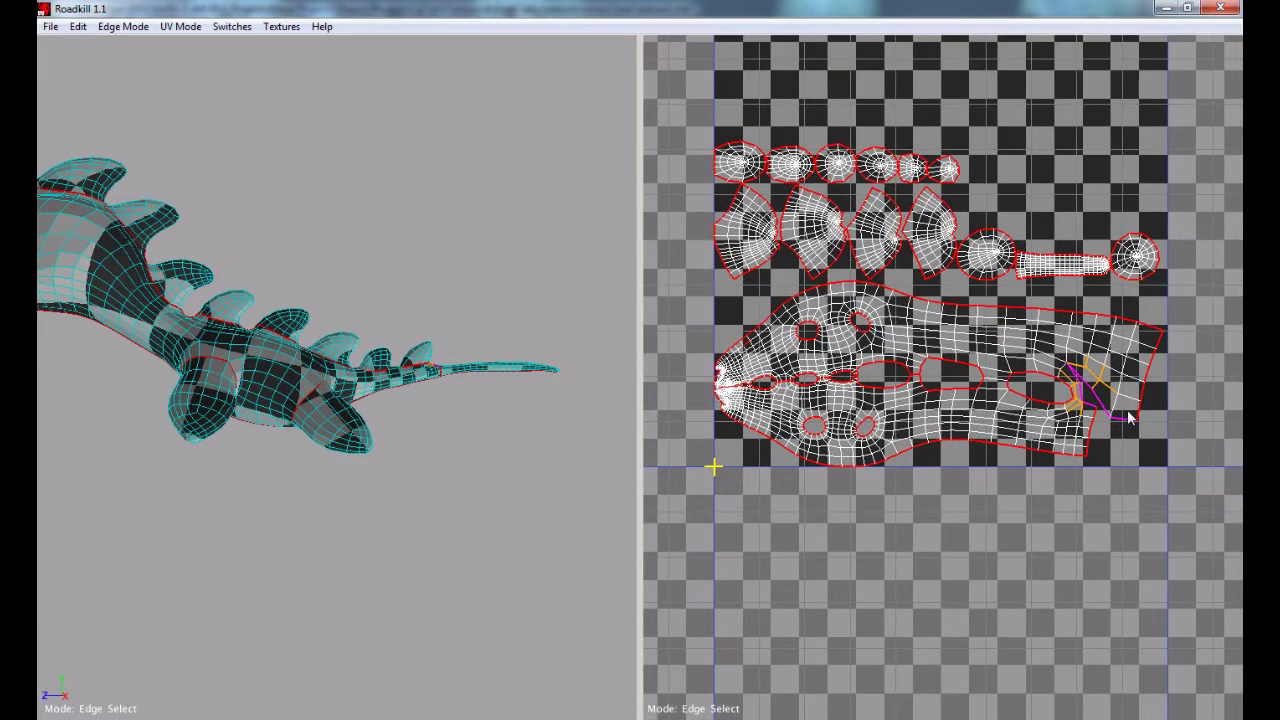
pyautogui.press('space')
pyautogui.click(1112, 488)
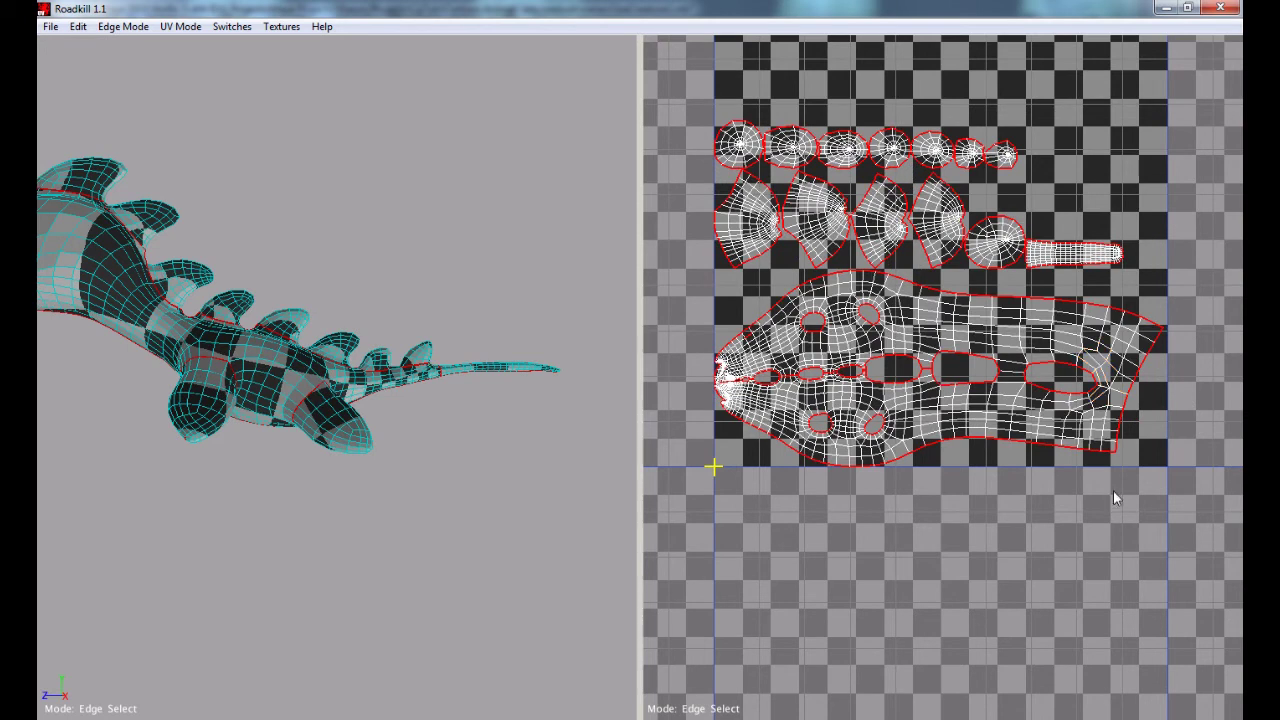
# Step: Select the overlapping seam edges between the second and third fin holes behind the head on the body shell and weld them
pyautogui.keyDown('alt'); pyautogui.moveTo(1090, 496); pyautogui.dragTo(1033, 491, button='middle'); pyautogui.keyUp('alt')
pyautogui.keyDown('alt'); pyautogui.moveTo(1033, 491); pyautogui.dragTo(1125, 492, button='right'); pyautogui.keyUp('alt')
pyautogui.keyDown('alt'); pyautogui.moveTo(1010, 485); pyautogui.dragTo(1241, 478, button='middle'); pyautogui.keyUp('alt')
pyautogui.scroll(8, 860, 440)
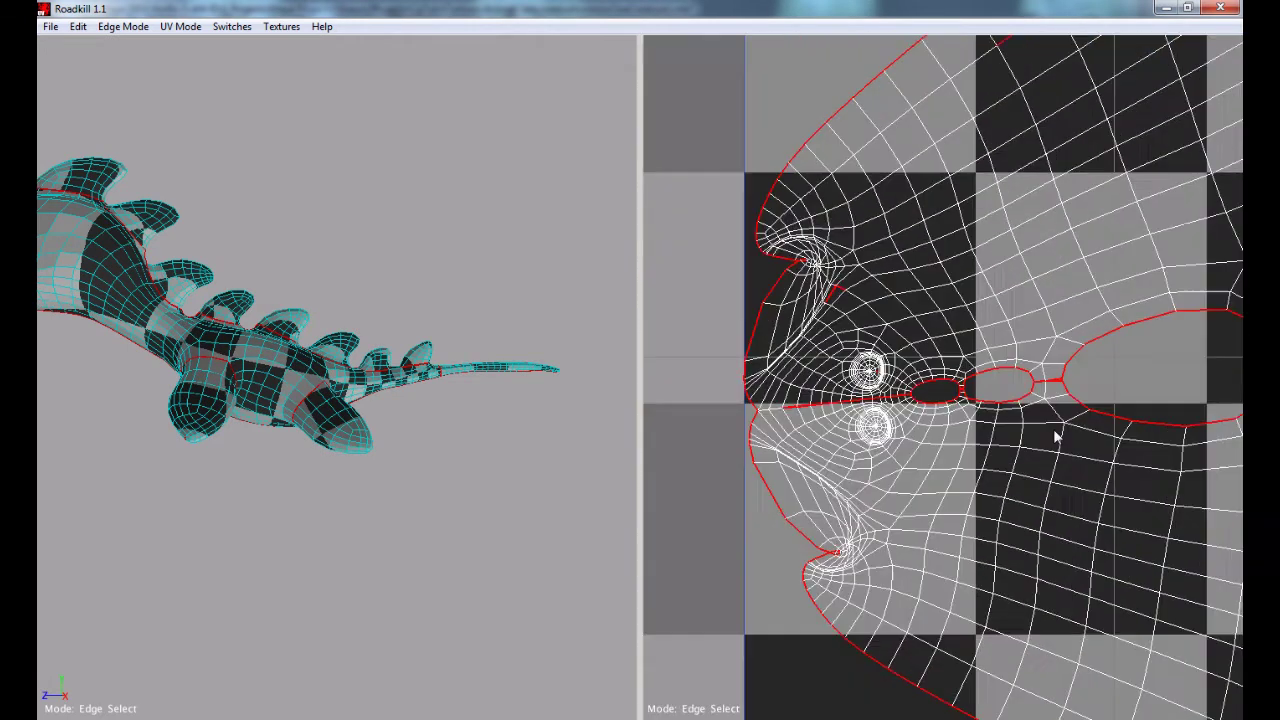
pyautogui.scroll(-5, 1060, 438)
pyautogui.scroll(3, 908, 444)
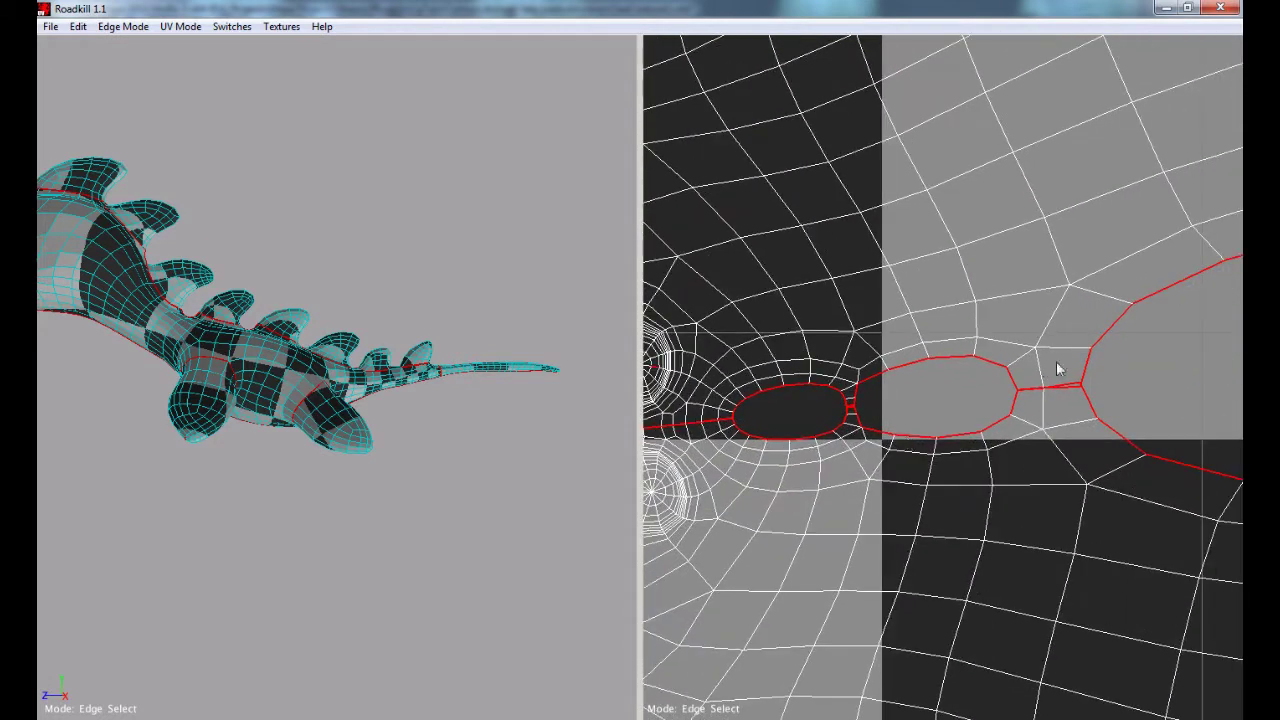
pyautogui.scroll(6, 900, 498)
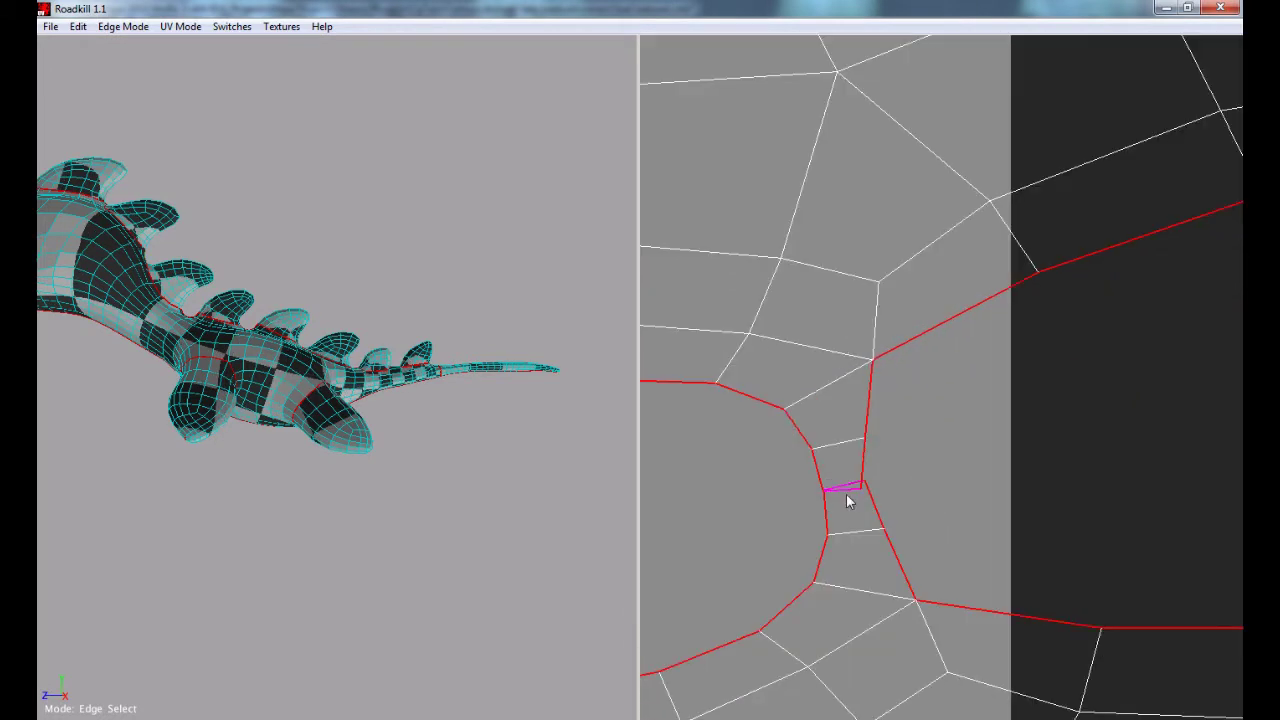
pyautogui.scroll(-6, 930, 536)
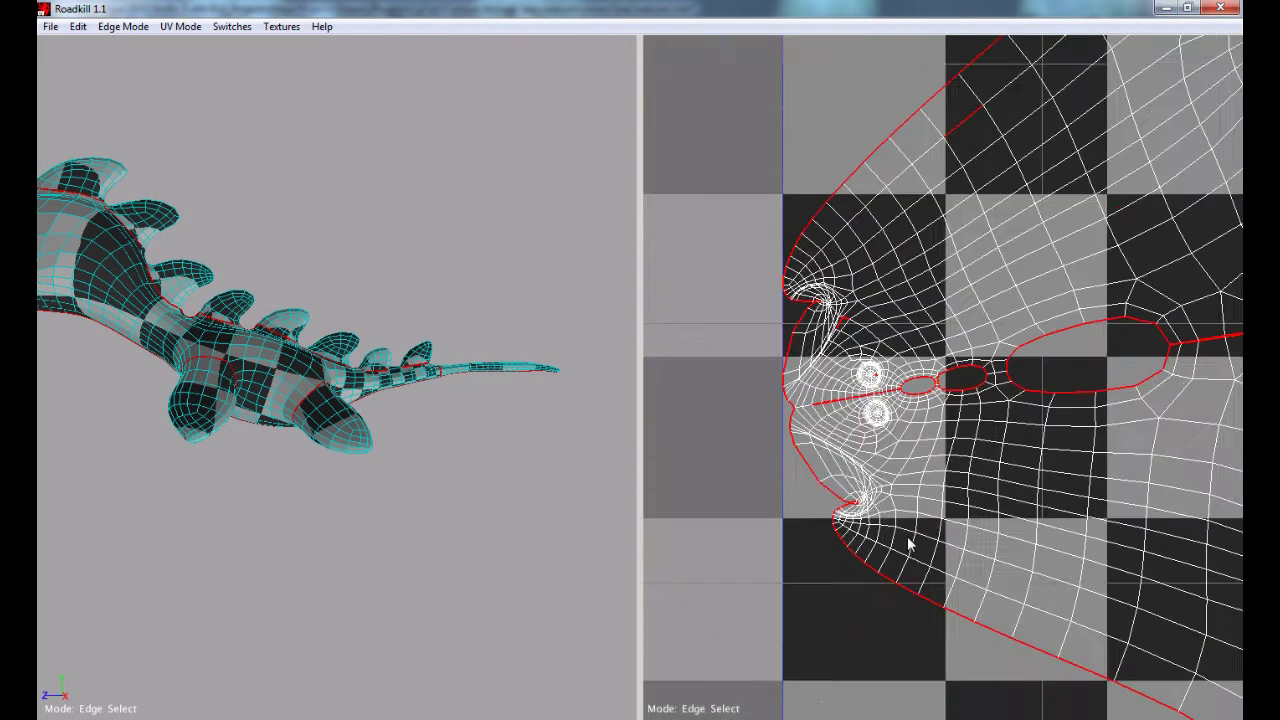
# Step: Select the edges around the eyes, including the straight cut between them, and weld that cut on the head of the body shell
pyautogui.scroll(4, 905, 534)
pyautogui.keyDown('alt'); pyautogui.moveTo(987, 524); pyautogui.dragTo(1041, 541, button='middle'); pyautogui.keyUp('alt')
pyautogui.click(771, 223)
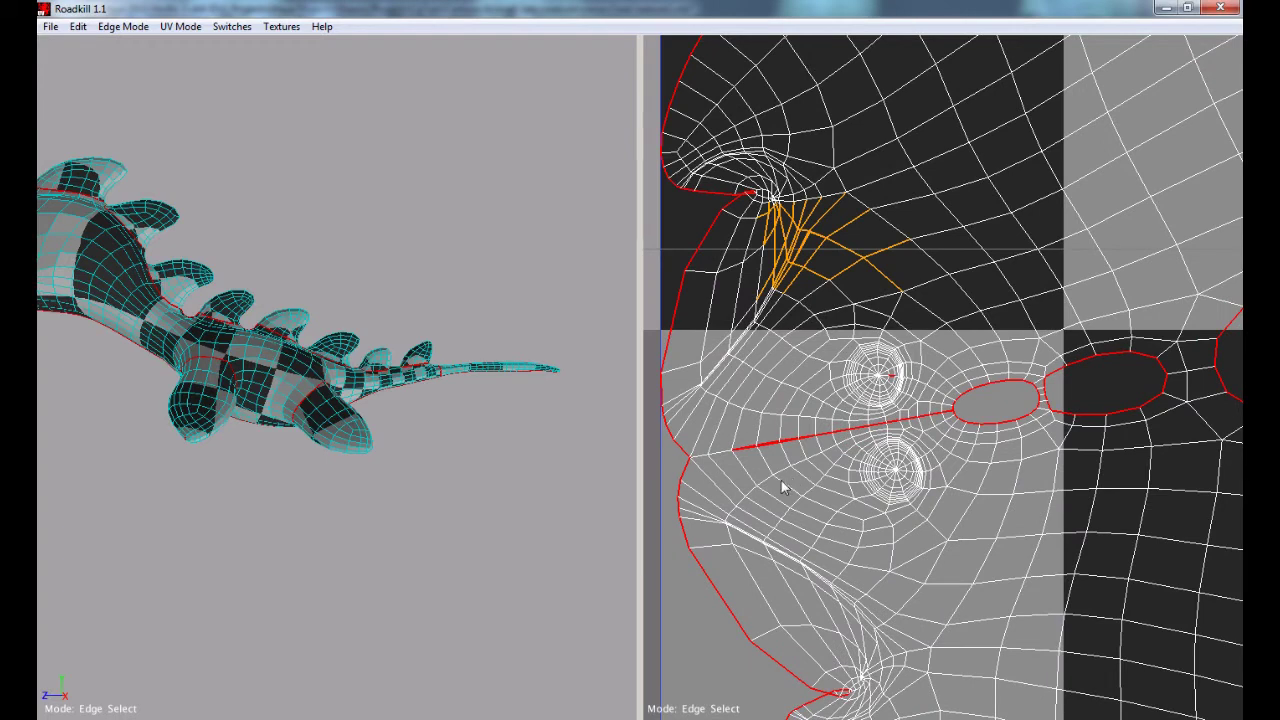
pyautogui.moveTo(745, 424); pyautogui.dragTo(793, 472)
pyautogui.moveTo(848, 350); pyautogui.dragTo(913, 408)
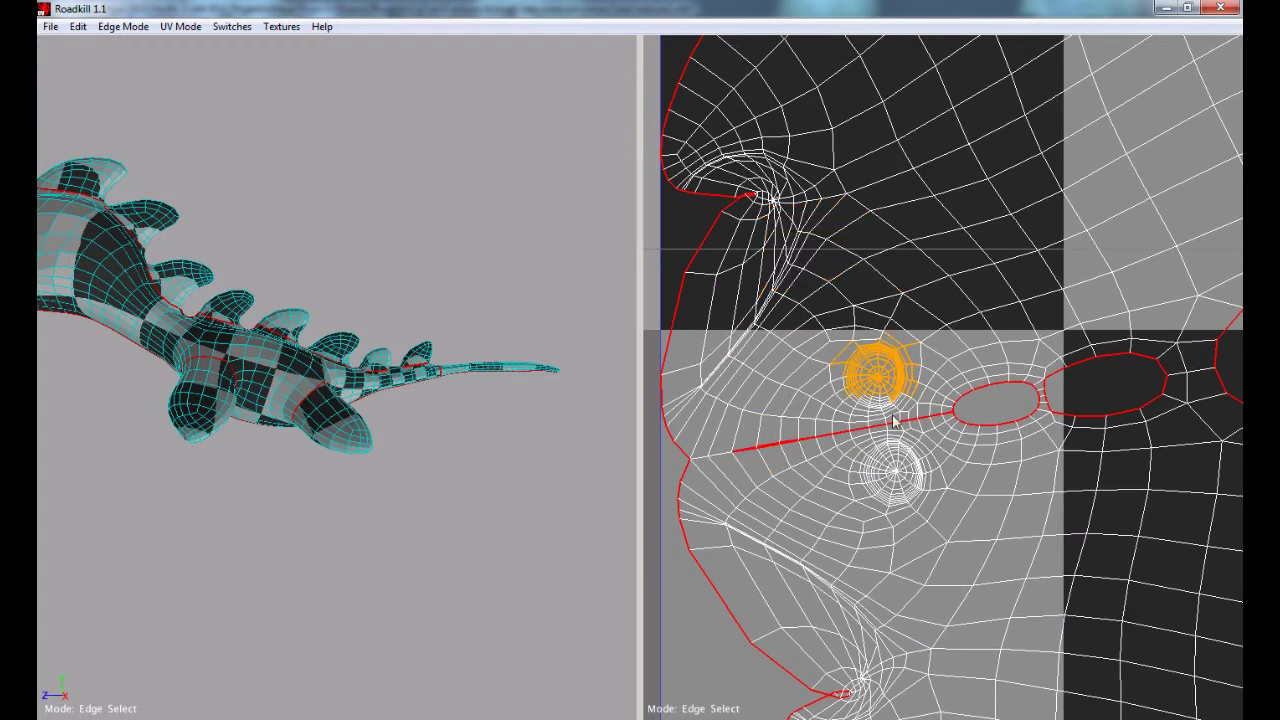
pyautogui.moveTo(736, 338); pyautogui.dragTo(948, 532)
pyautogui.scroll(-5, 1014, 514)
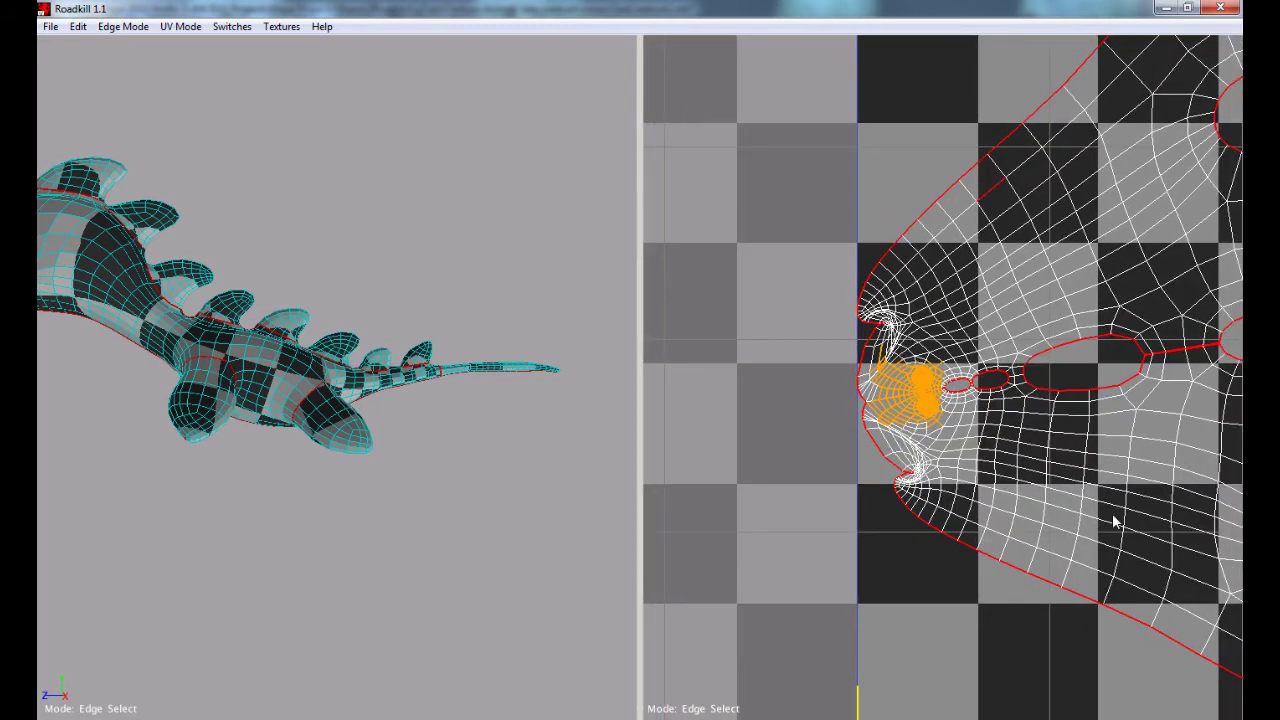
pyautogui.click(851, 520)
# Step: Select the centre edge loops over the seven smaller back fins, excluding edges on other shells, and cut each fin shell in two
pyautogui.scroll(-6, 917, 497)
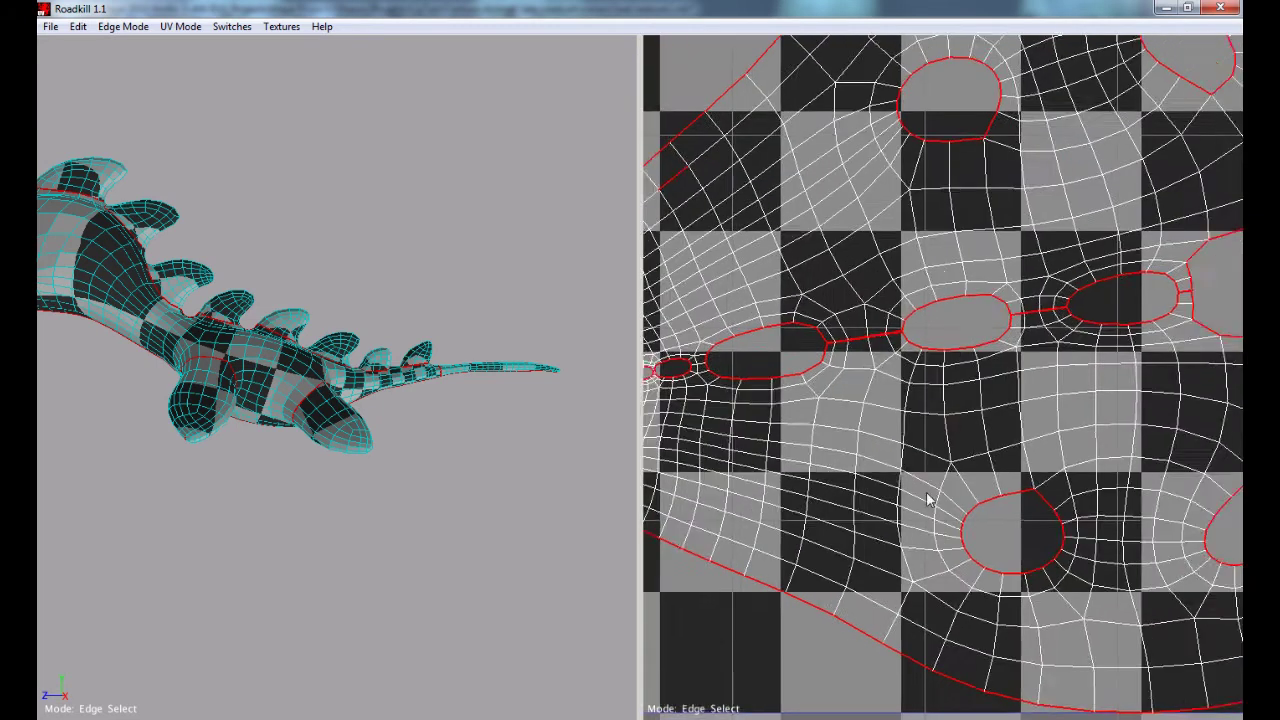
pyautogui.moveTo(1031, 489); pyautogui.dragTo(912, 576, button='middle')
pyautogui.keyDown('alt'); pyautogui.moveTo(463, 448); pyautogui.dragTo(331, 443); pyautogui.keyUp('alt')
pyautogui.keyDown('alt'); pyautogui.moveTo(331, 443); pyautogui.dragTo(410, 452, button='right'); pyautogui.keyUp('alt')
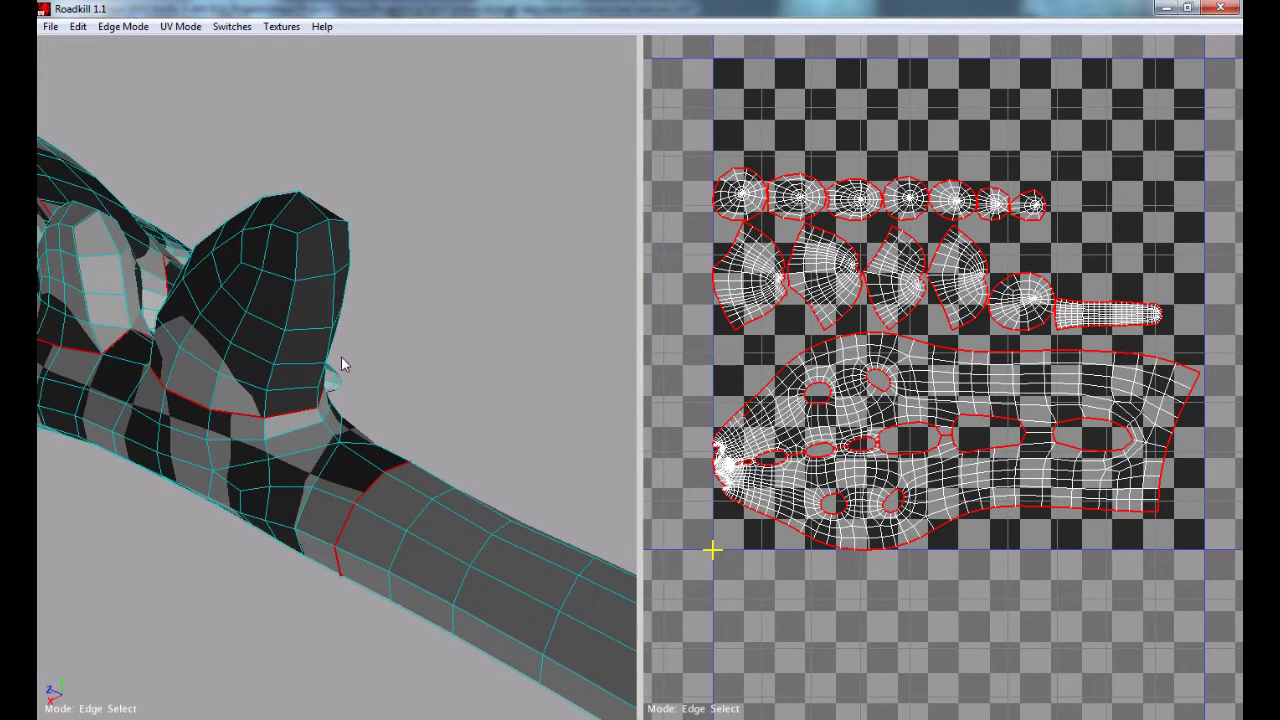
pyautogui.moveTo(305, 405)
pyautogui.keyDown('alt'); pyautogui.mouseDown()
pyautogui.moveTo(272, 392)
pyautogui.moveTo(293, 396)
pyautogui.mouseUp(); pyautogui.keyUp('alt')
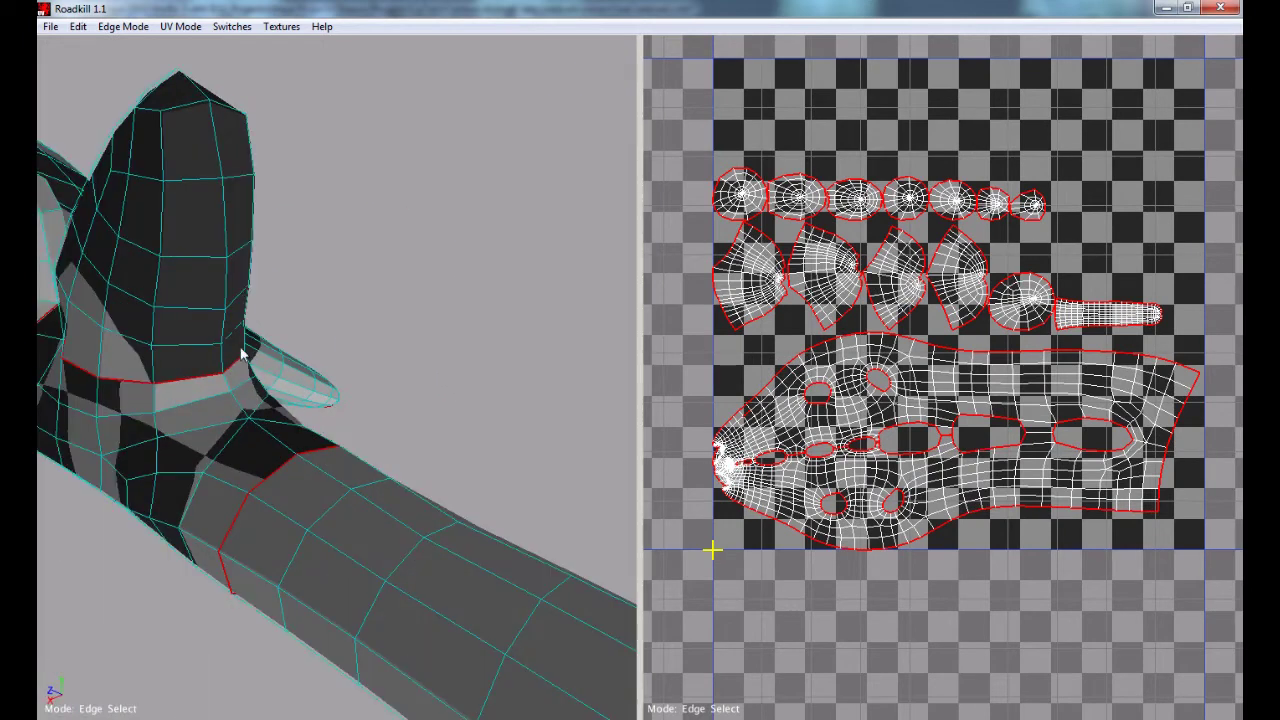
pyautogui.doubleClick(222, 361)
pyautogui.keyDown('alt'); pyautogui.moveTo(243, 381); pyautogui.dragTo(196, 388, button='right'); pyautogui.keyUp('alt')
pyautogui.keyDown('alt'); pyautogui.moveTo(209, 399); pyautogui.dragTo(210, 399); pyautogui.keyUp('alt')
pyautogui.moveTo(212, 403); pyautogui.dragTo(249, 440, button='right')
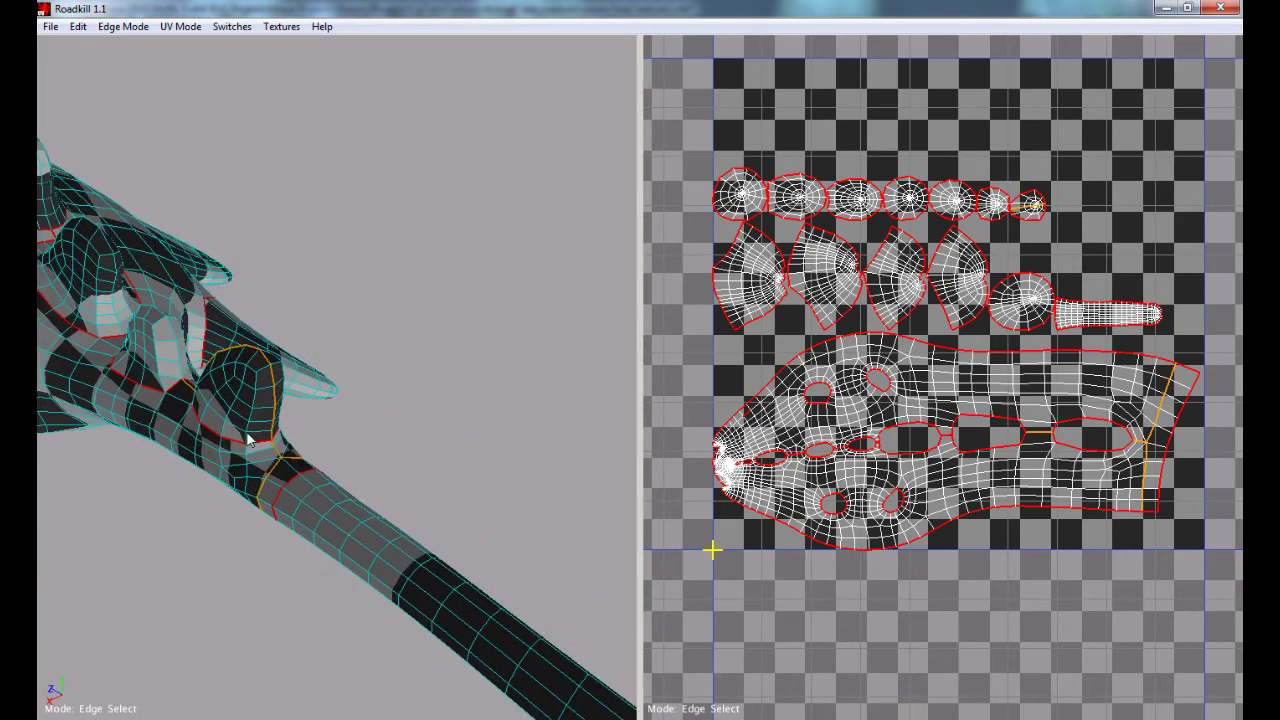
pyautogui.doubleClick(182, 368)
pyautogui.keyDown('alt'); pyautogui.moveTo(260, 397); pyautogui.dragTo(573, 391); pyautogui.keyUp('alt')
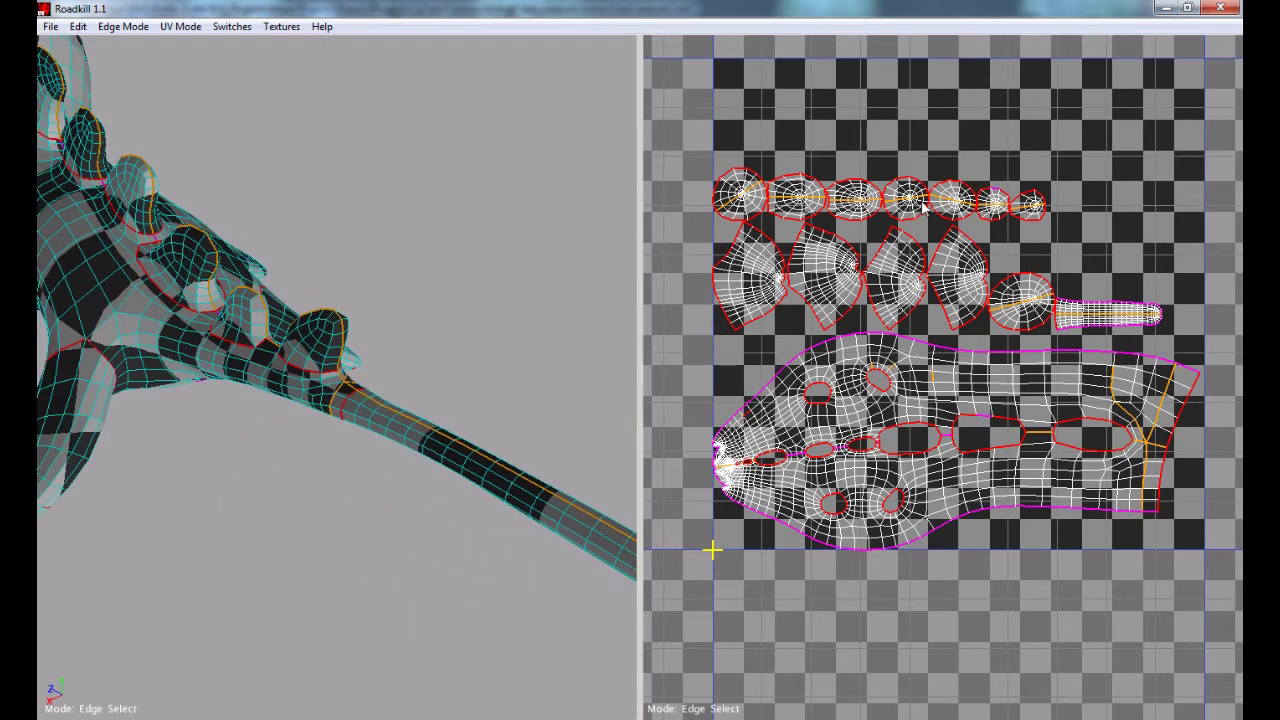
pyautogui.keyDown('ctrl'); pyautogui.moveTo(750, 385); pyautogui.dragTo(1241, 701); pyautogui.keyUp('ctrl')
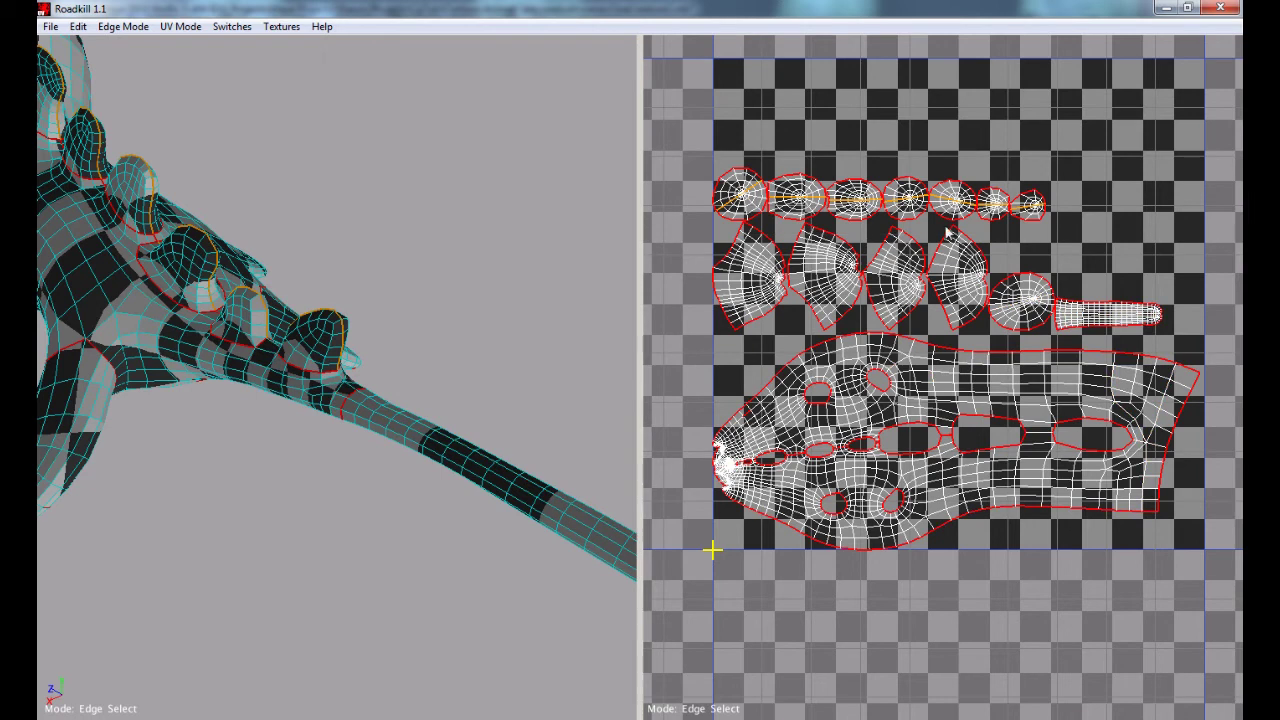
pyautogui.press('c')
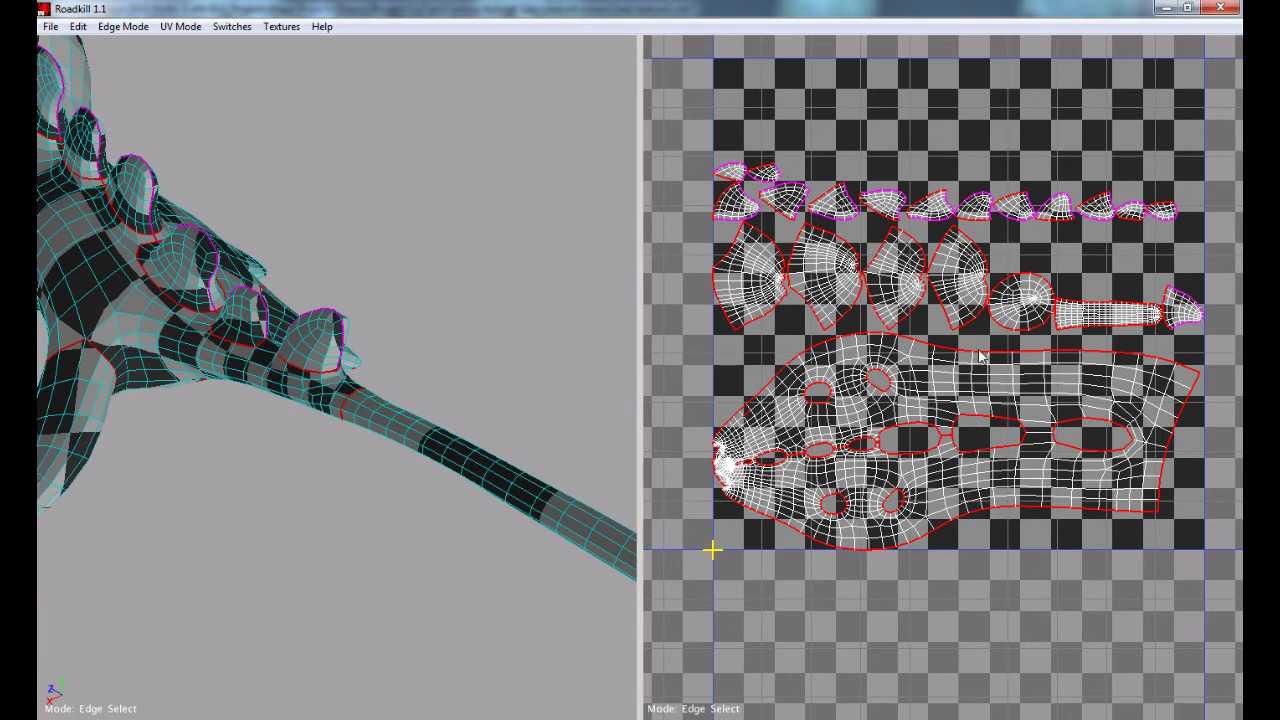
pyautogui.scroll(-1, 955, 398)
pyautogui.click(918, 556)
pyautogui.keyDown('alt'); pyautogui.moveTo(891, 535); pyautogui.dragTo(889, 506, button='middle'); pyautogui.keyUp('alt')
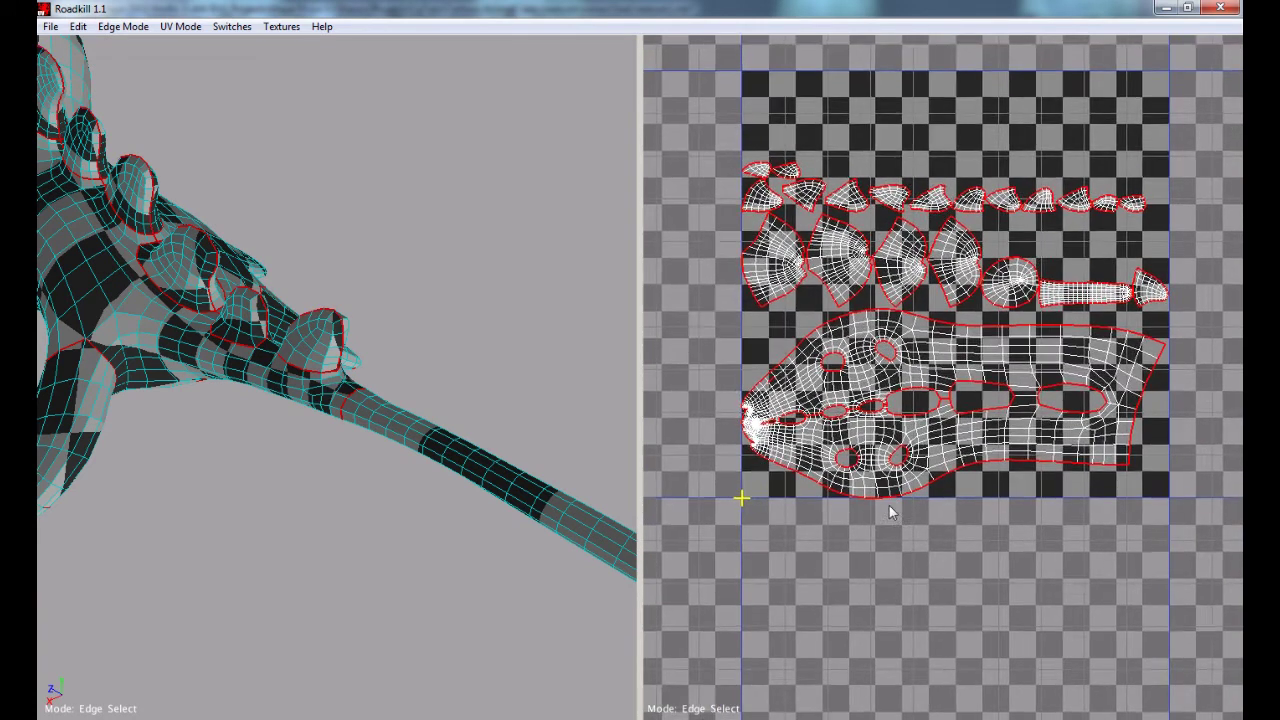
# Step: Select the edge loop running around the inside of the creature's mouth and cut the mouth interior off the body shell
pyautogui.scroll(6, 437, 409)
pyautogui.keyDown('alt'); pyautogui.moveTo(372, 423); pyautogui.dragTo(443, 421); pyautogui.keyUp('alt')
pyautogui.keyDown('alt'); pyautogui.moveTo(443, 421); pyautogui.dragTo(328, 406, button='right'); pyautogui.keyUp('alt')
pyautogui.keyDown('alt'); pyautogui.moveTo(328, 406); pyautogui.dragTo(323, 427, button='middle'); pyautogui.keyUp('alt')
pyautogui.keyDown('alt'); pyautogui.moveTo(323, 427); pyautogui.dragTo(345, 400); pyautogui.keyUp('alt')
pyautogui.scroll(8, 345, 400)
pyautogui.keyDown('alt'); pyautogui.moveTo(363, 438); pyautogui.dragTo(271, 486, button='right'); pyautogui.keyUp('alt')
pyautogui.keyDown('alt'); pyautogui.moveTo(271, 486); pyautogui.dragTo(168, 528); pyautogui.keyUp('alt')
pyautogui.keyDown('alt'); pyautogui.moveTo(168, 528); pyautogui.dragTo(380, 436, button='right'); pyautogui.keyUp('alt')
pyautogui.keyDown('alt'); pyautogui.moveTo(380, 436); pyautogui.dragTo(328, 553, button='middle'); pyautogui.keyUp('alt')
pyautogui.keyDown('alt'); pyautogui.moveTo(328, 560); pyautogui.dragTo(355, 490); pyautogui.keyUp('alt')
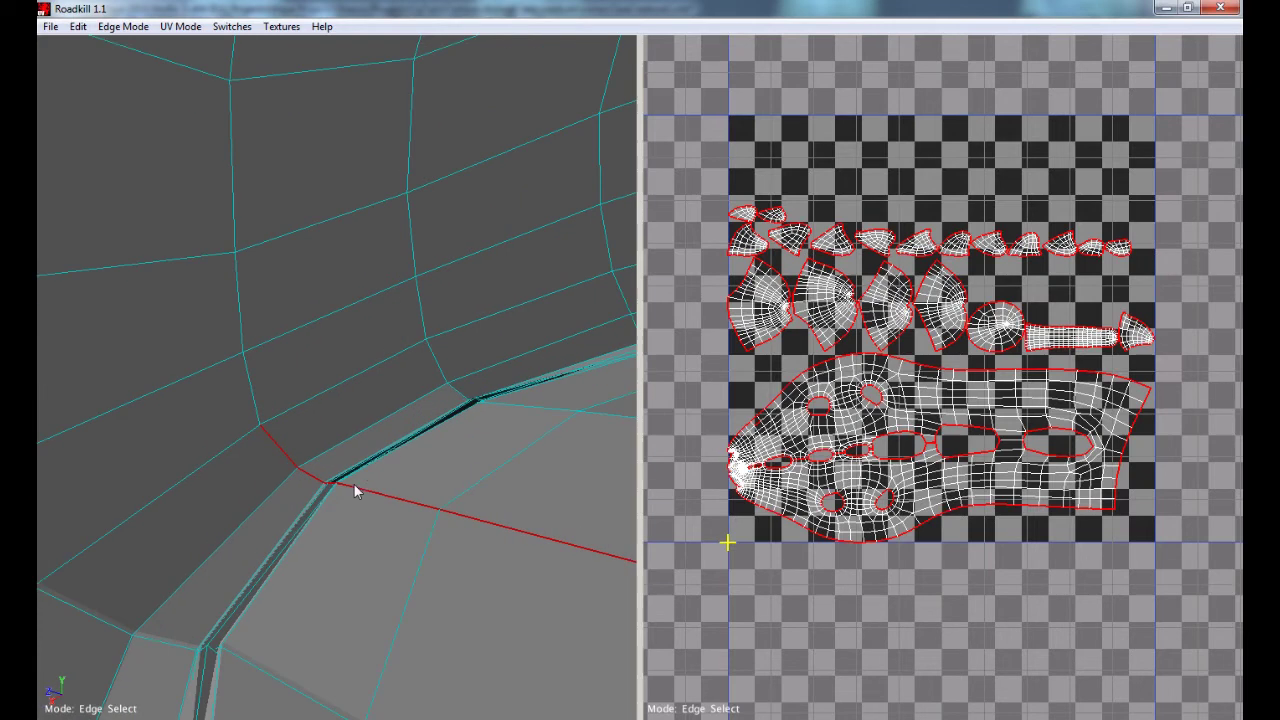
pyautogui.click(272, 573)
pyautogui.keyDown('alt'); pyautogui.moveTo(410, 544); pyautogui.dragTo(424, 524); pyautogui.keyUp('alt')
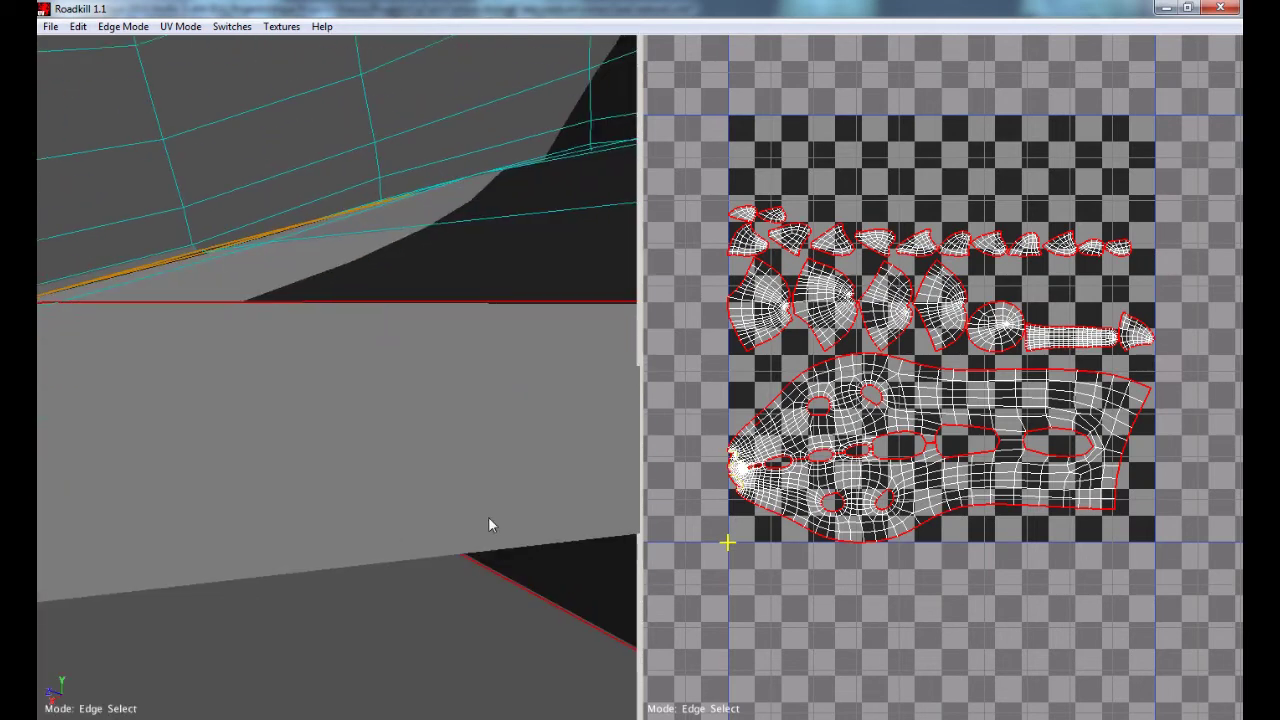
pyautogui.scroll(8, 776, 513)
pyautogui.keyDown('alt'); pyautogui.moveTo(779, 512); pyautogui.dragTo(1035, 399, button='middle'); pyautogui.keyUp('alt')
pyautogui.scroll(14, 757, 477)
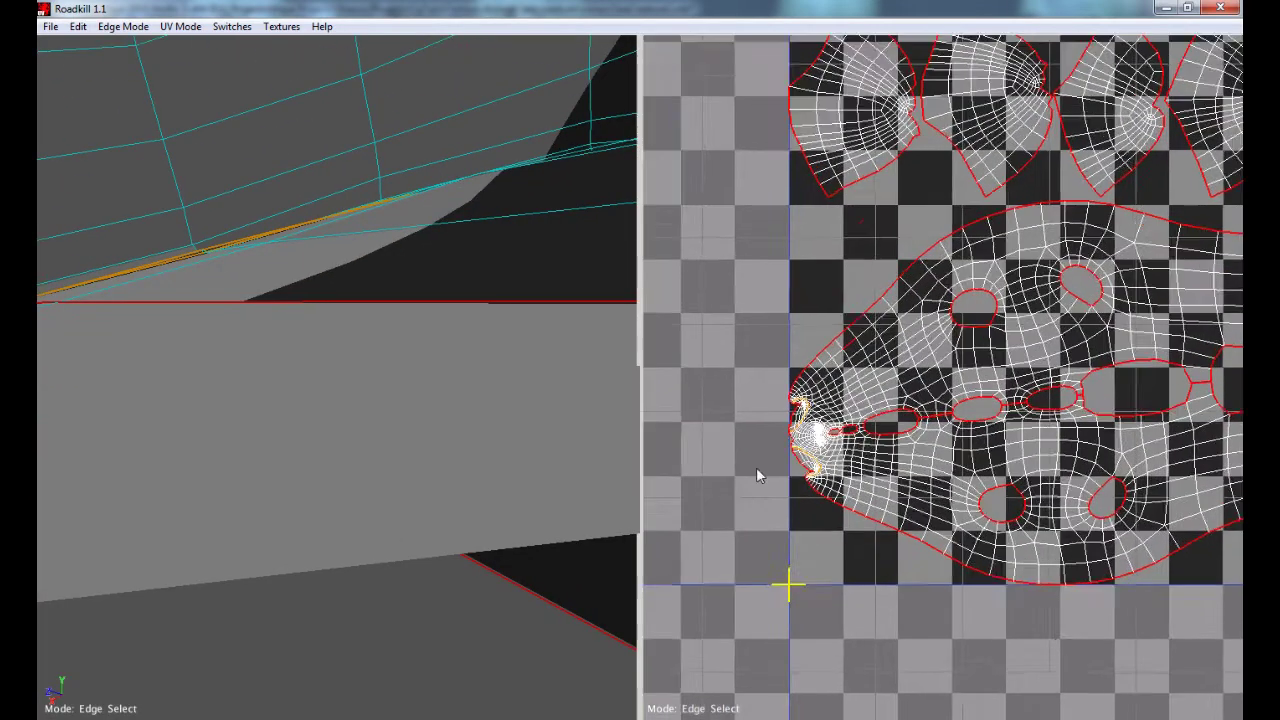
pyautogui.keyDown('alt'); pyautogui.moveTo(757, 484); pyautogui.dragTo(1189, 302, button='middle'); pyautogui.keyUp('alt')
pyautogui.scroll(4, 866, 413)
pyautogui.scroll(3, 868, 413)
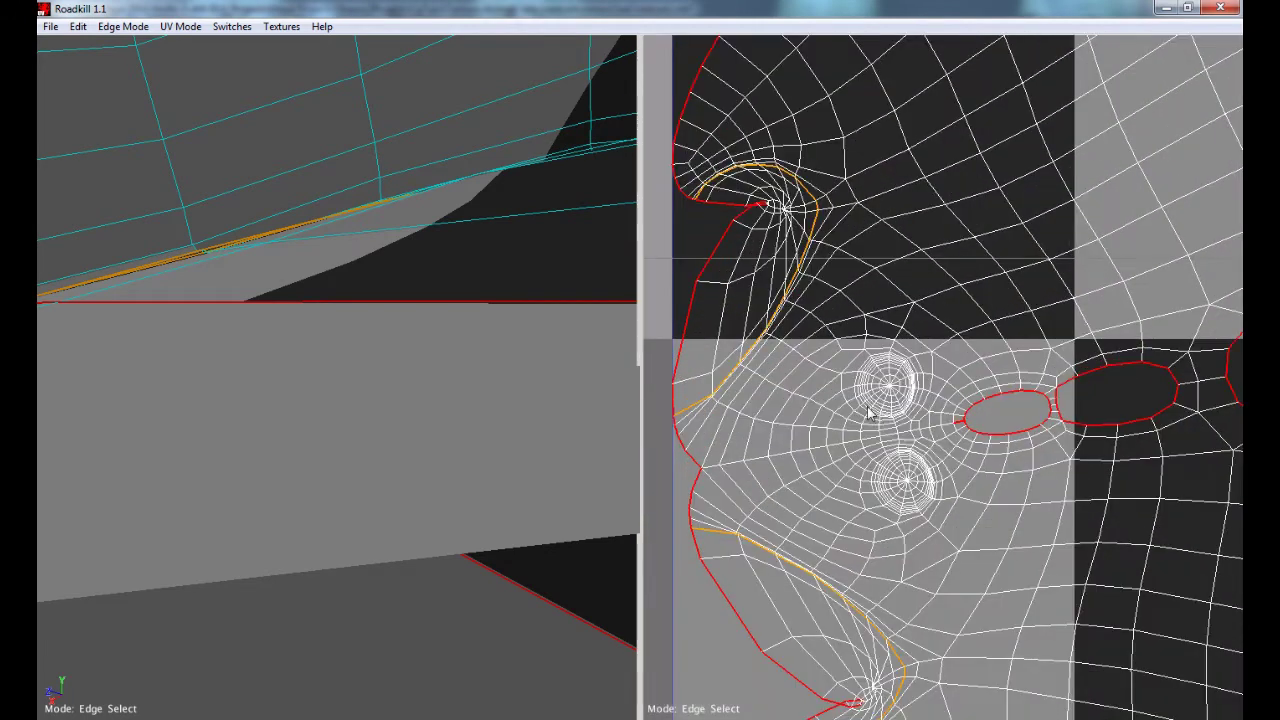
pyautogui.press('c')
pyautogui.scroll(-12, 1013, 400)
pyautogui.keyDown('alt'); pyautogui.moveTo(1036, 422); pyautogui.dragTo(703, 526, button='middle'); pyautogui.keyUp('alt')
pyautogui.keyDown('alt'); pyautogui.moveTo(852, 406); pyautogui.dragTo(837, 449, button='middle'); pyautogui.keyUp('alt')
# Step: Select the matching border edges of the two mouth interior shells and weld them into one shell
pyautogui.click(896, 257)
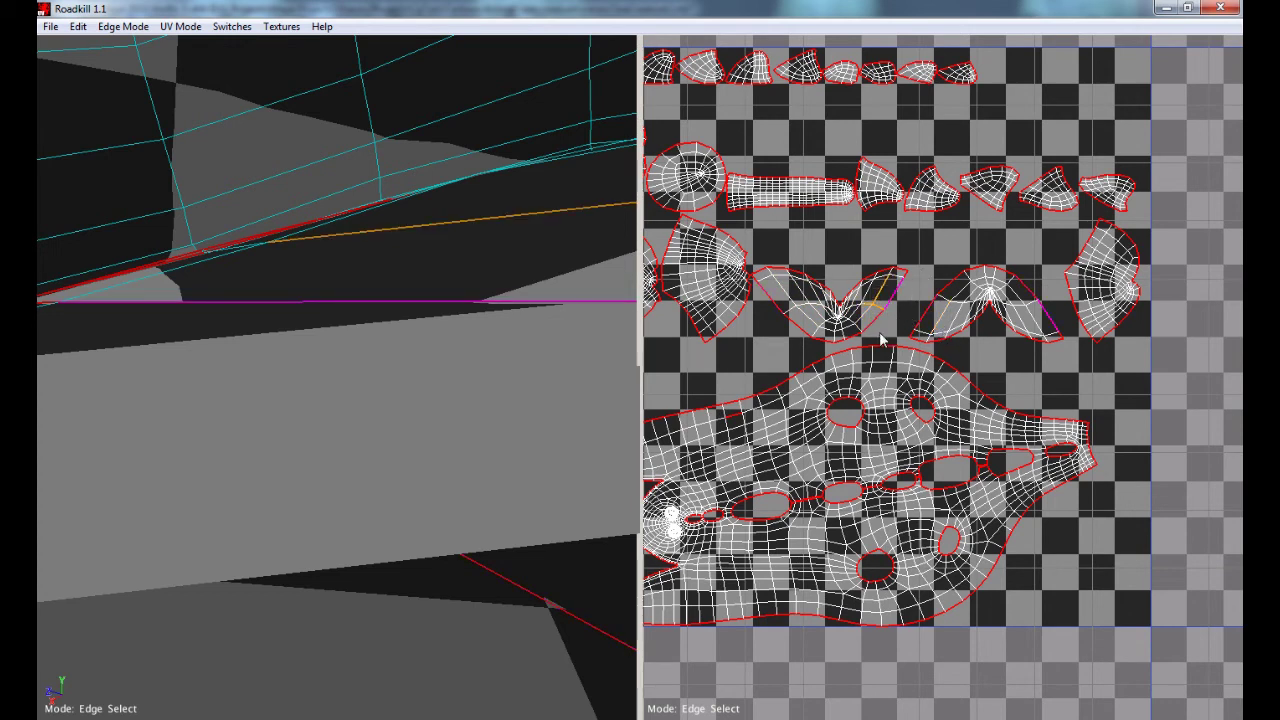
pyautogui.click(816, 357)
pyautogui.keyDown('alt'); pyautogui.moveTo(888, 355); pyautogui.dragTo(859, 355, button='right'); pyautogui.keyUp('alt')
pyautogui.keyDown('alt'); pyautogui.moveTo(859, 355); pyautogui.dragTo(1046, 414, button='middle'); pyautogui.keyUp('alt')
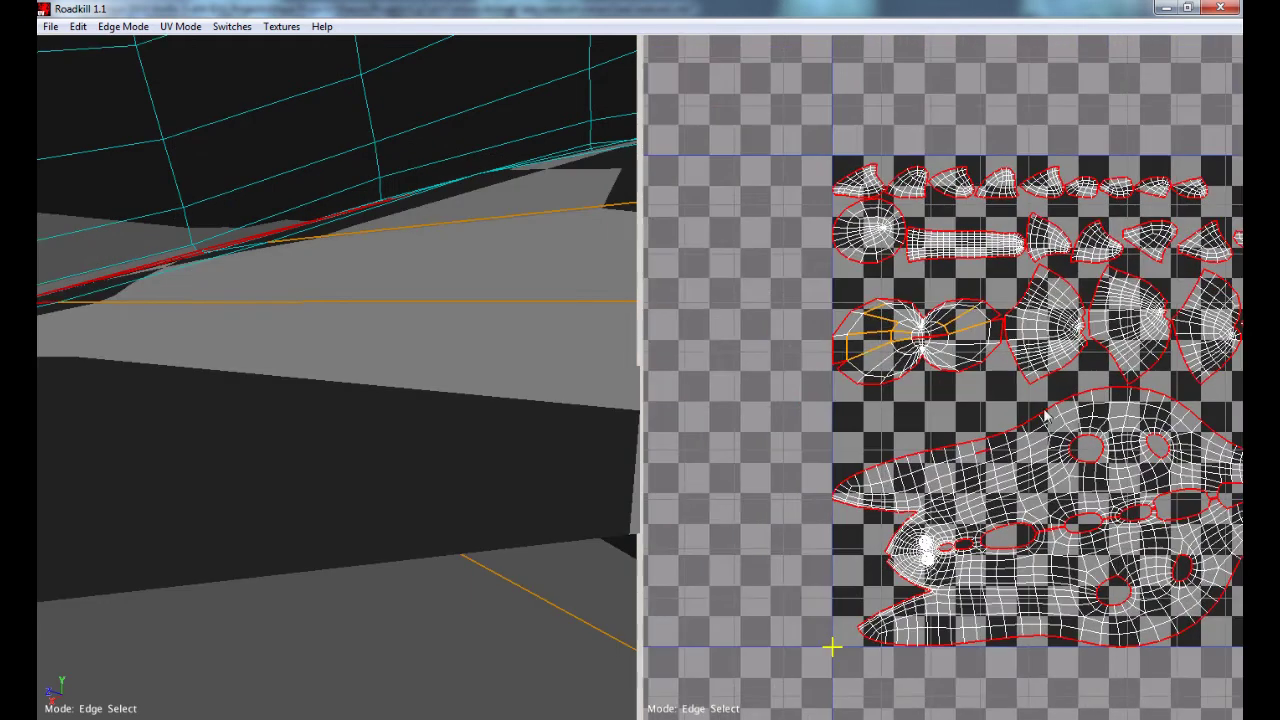
# Step: Weld the remaining cut across the middle of the joined mouth interior shell
pyautogui.keyDown('alt'); pyautogui.moveTo(885, 386); pyautogui.dragTo(914, 387, button='right'); pyautogui.keyUp('alt')
pyautogui.scroll(2, 915, 390)
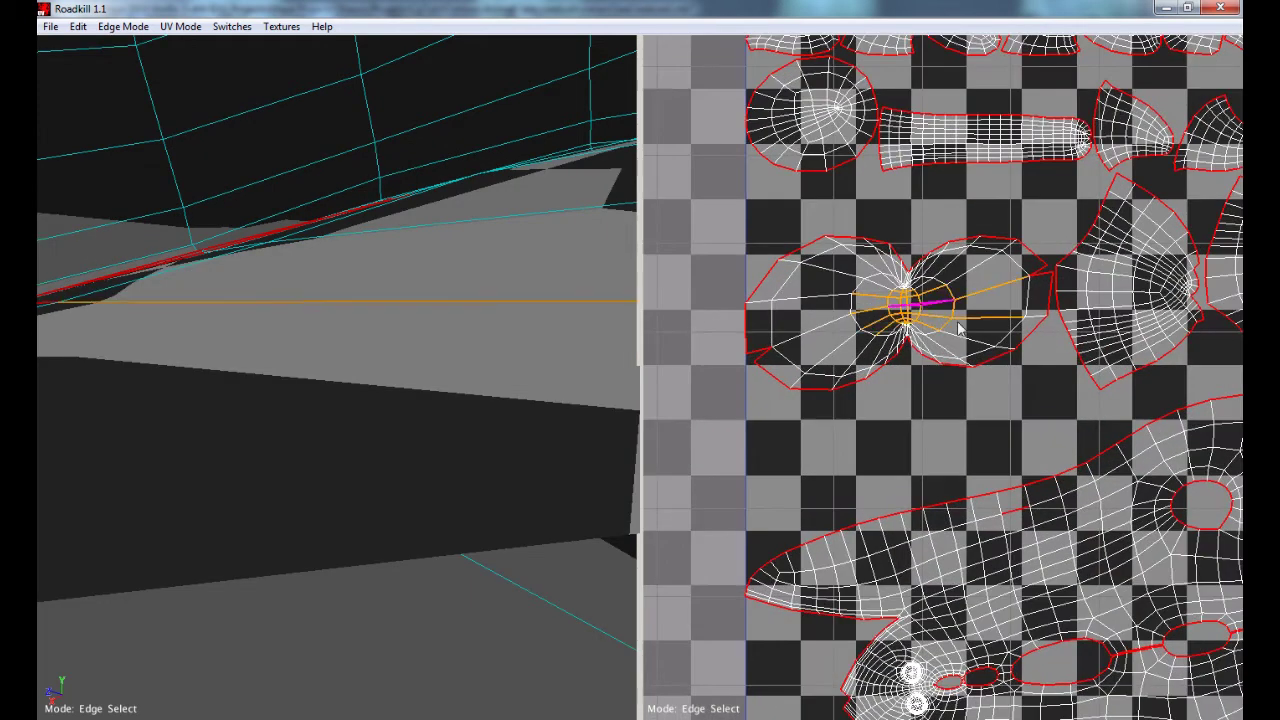
pyautogui.keyDown('alt'); pyautogui.moveTo(1006, 423); pyautogui.dragTo(975, 428, button='right'); pyautogui.keyUp('alt')
pyautogui.keyDown('alt'); pyautogui.moveTo(975, 428); pyautogui.dragTo(852, 490, button='middle'); pyautogui.keyUp('alt')
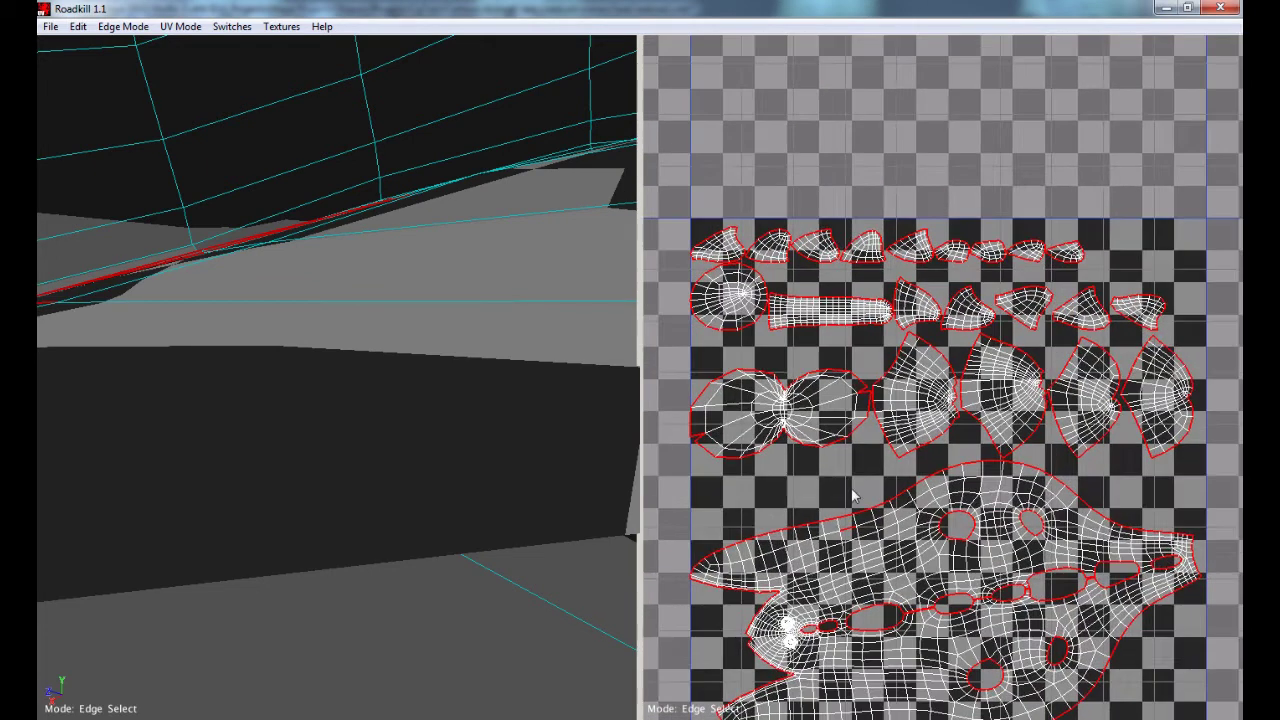
pyautogui.moveTo(715, 299); pyautogui.dragTo(729, 323)
pyautogui.keyDown('alt'); pyautogui.moveTo(581, 337); pyautogui.dragTo(374, 358, button='right'); pyautogui.keyUp('alt')
pyautogui.keyDown('alt'); pyautogui.moveTo(374, 358); pyautogui.dragTo(409, 373); pyautogui.keyUp('alt')
pyautogui.keyDown('alt'); pyautogui.moveTo(529, 313); pyautogui.dragTo(378, 420); pyautogui.keyUp('alt')
pyautogui.keyDown('alt'); pyautogui.moveTo(378, 420); pyautogui.dragTo(398, 420, button='right'); pyautogui.keyUp('alt')
pyautogui.keyDown('alt'); pyautogui.moveTo(344, 462); pyautogui.dragTo(394, 413); pyautogui.keyUp('alt')
pyautogui.click(398, 418)
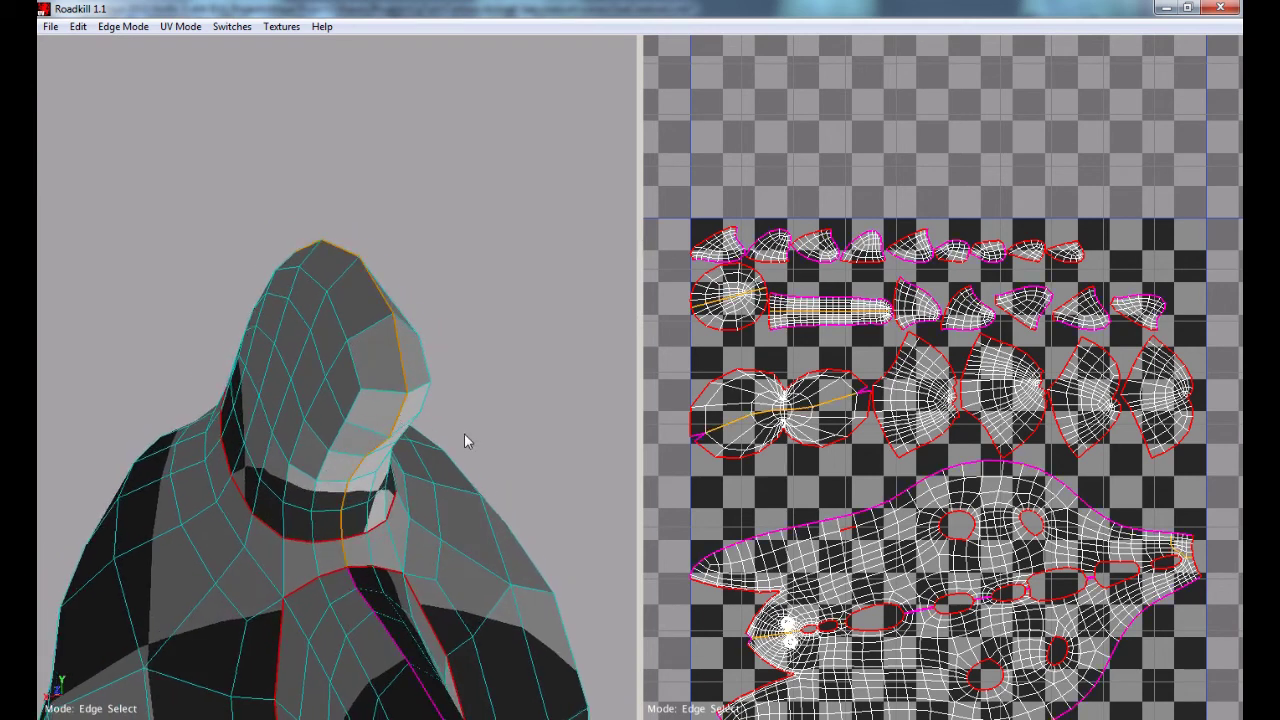
pyautogui.keyDown('alt'); pyautogui.moveTo(499, 453); pyautogui.dragTo(440, 455, button='right'); pyautogui.keyUp('alt')
pyautogui.keyDown('alt'); pyautogui.moveTo(736, 488); pyautogui.dragTo(770, 438, button='middle'); pyautogui.keyUp('alt')
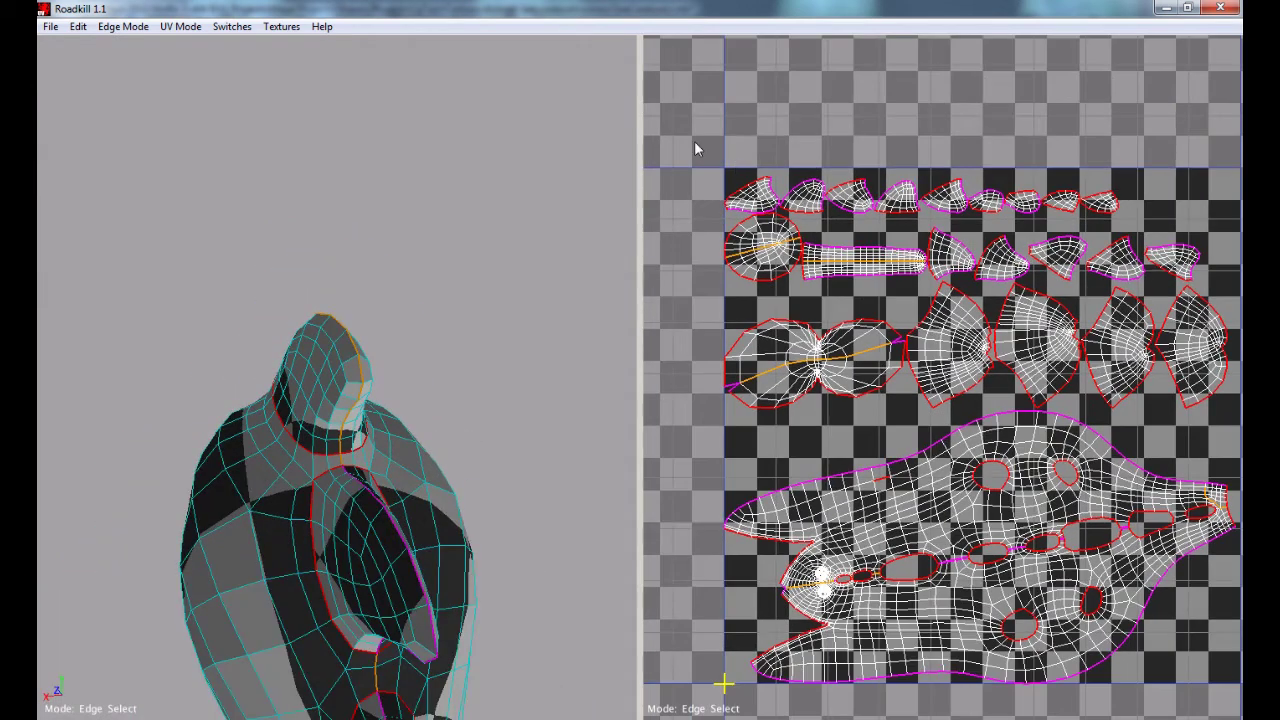
pyautogui.keyDown('alt'); pyautogui.moveTo(1059, 434); pyautogui.dragTo(1014, 341, button='middle'); pyautogui.keyUp('alt')
pyautogui.moveTo(661, 226); pyautogui.dragTo(864, 358)
pyautogui.click(769, 274)
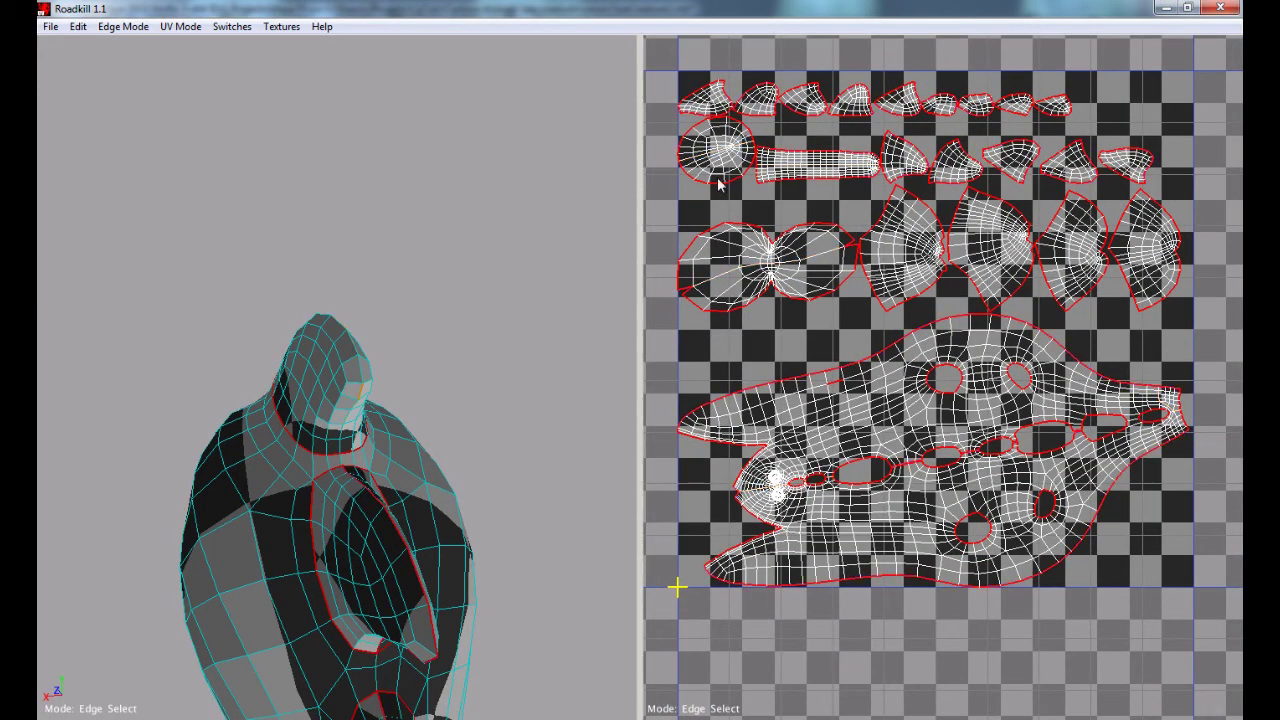
# Step: Select the centre edge line over the fin with the round shell, deselect edges on other shells, and cut that fin in two
pyautogui.keyDown('alt'); pyautogui.moveTo(425, 377); pyautogui.dragTo(429, 326); pyautogui.keyUp('alt')
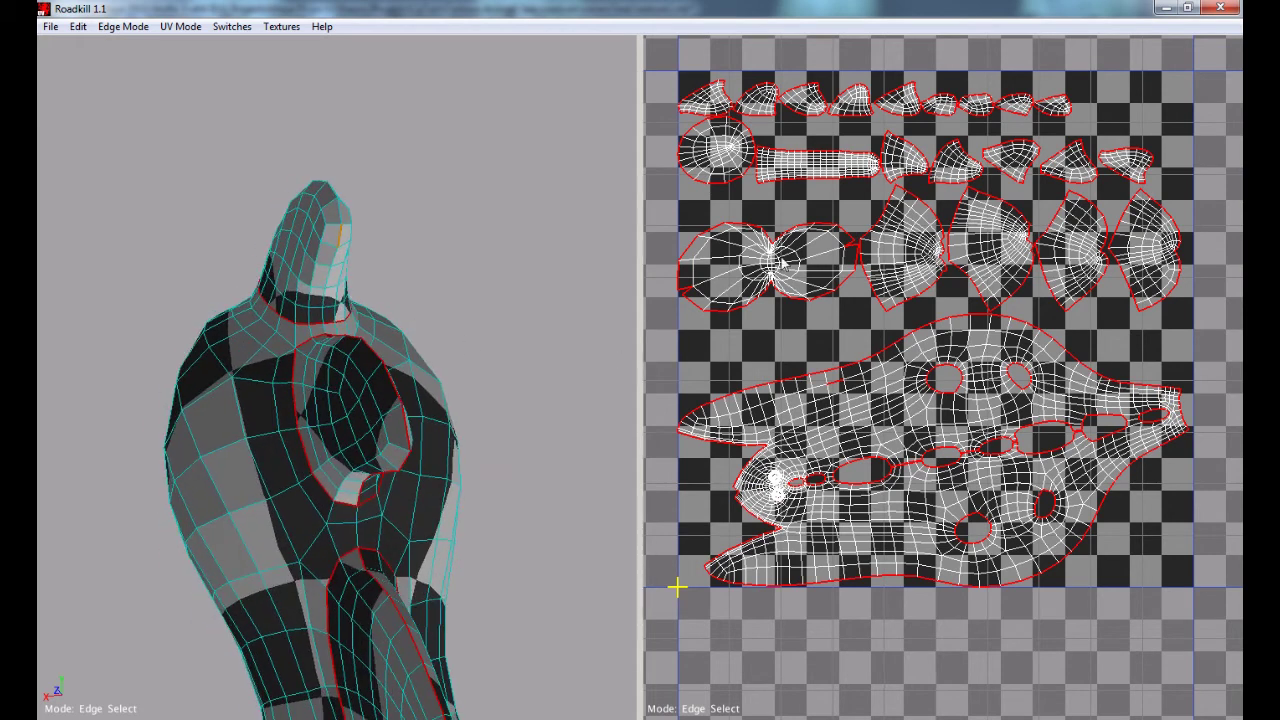
pyautogui.keyDown('alt'); pyautogui.moveTo(694, 294); pyautogui.dragTo(711, 337, button='middle'); pyautogui.keyUp('alt')
pyautogui.keyDown('alt'); pyautogui.moveTo(329, 315); pyautogui.dragTo(390, 305); pyautogui.keyUp('alt')
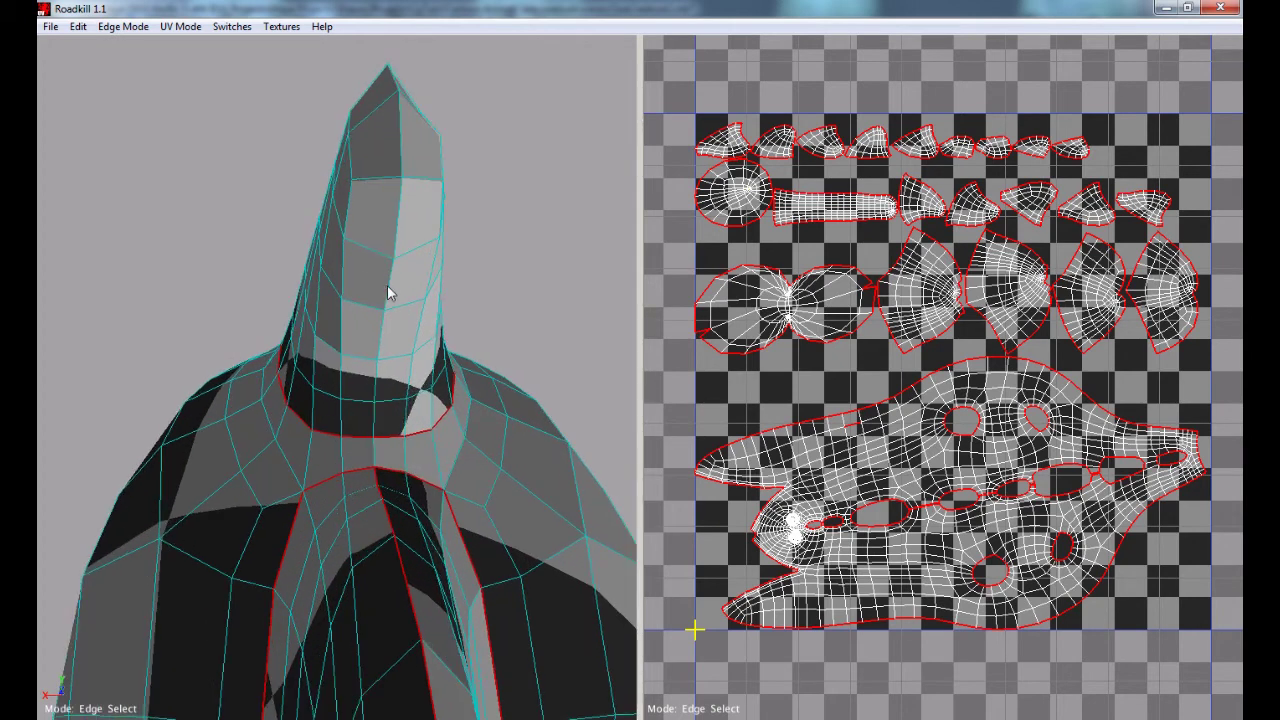
pyautogui.click(387, 285)
pyautogui.moveTo(957, 408); pyautogui.dragTo(950, 442, button='middle')
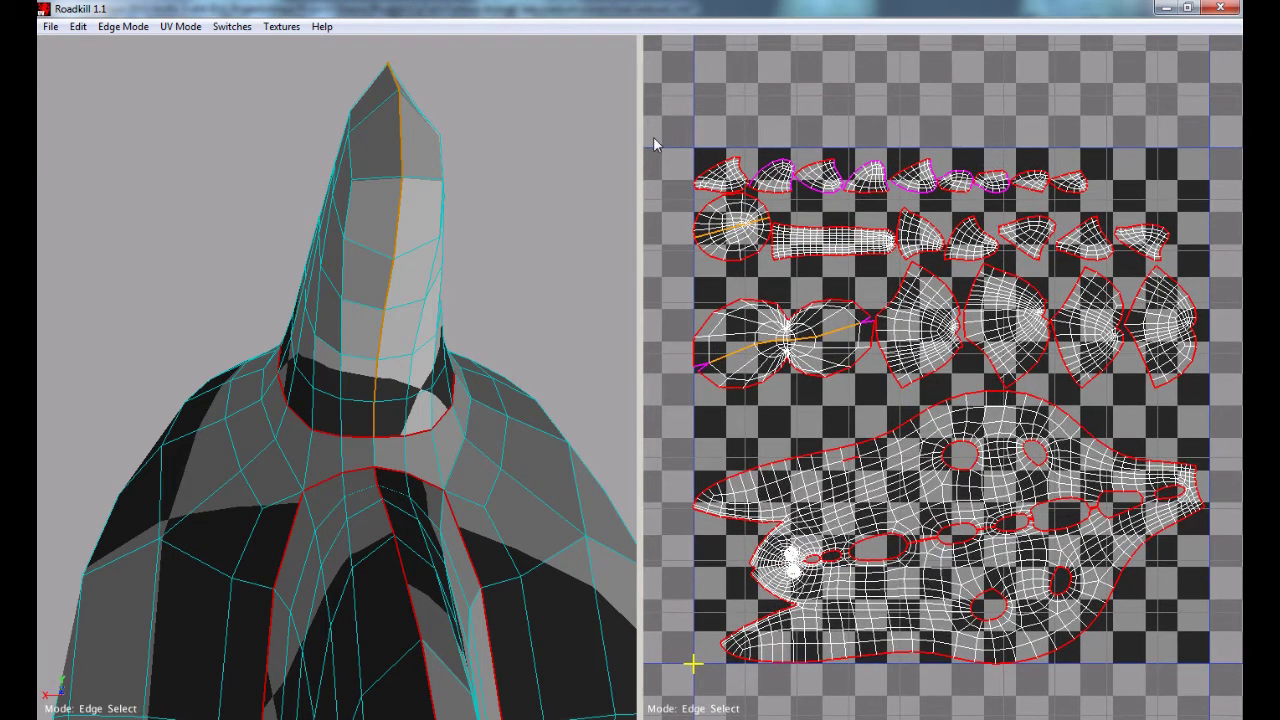
pyautogui.moveTo(836, 176); pyautogui.dragTo(1118, 203)
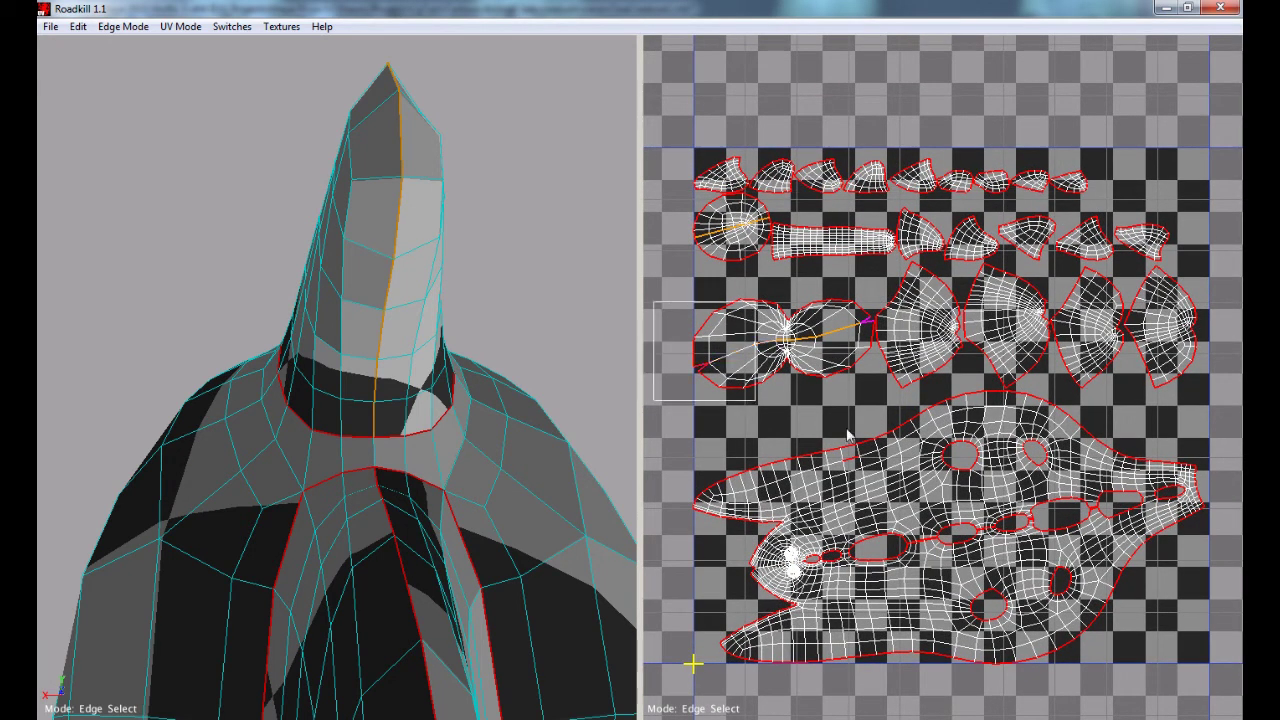
pyautogui.press('c')
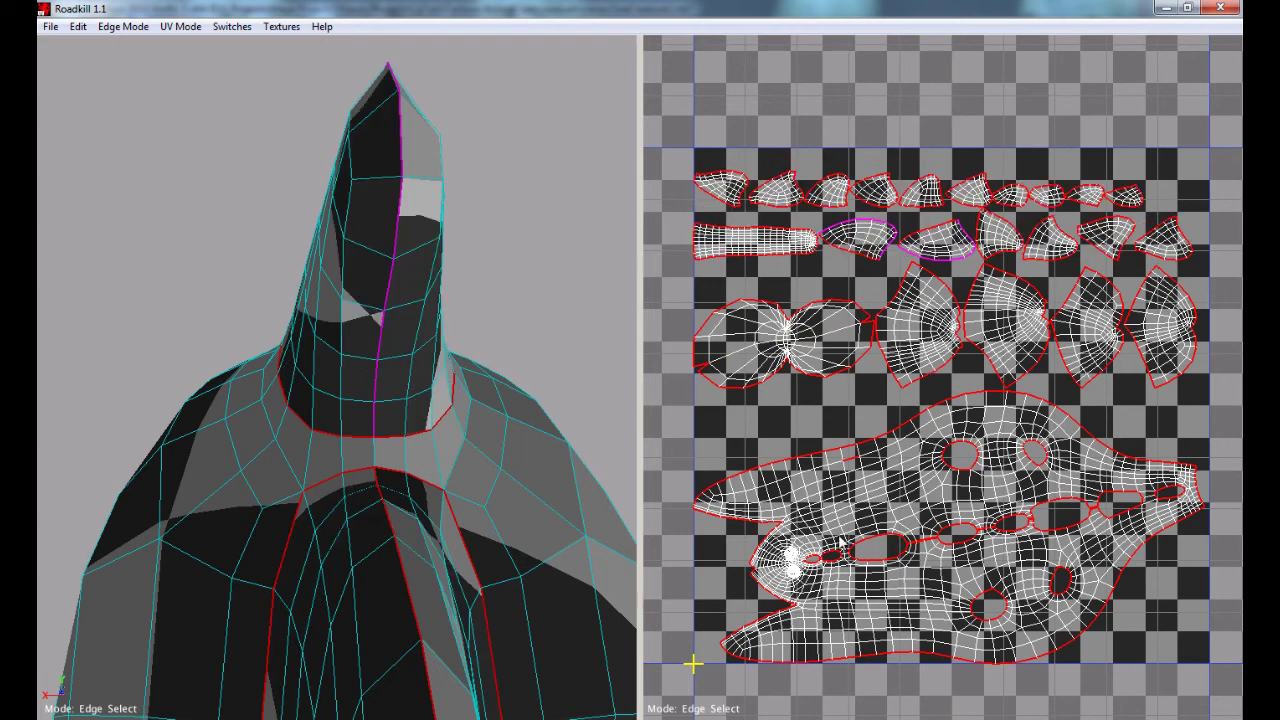
# Step: Select the split edges of the small notch at the head end of the body shell and weld them closed
pyautogui.scroll(4, 897, 455)
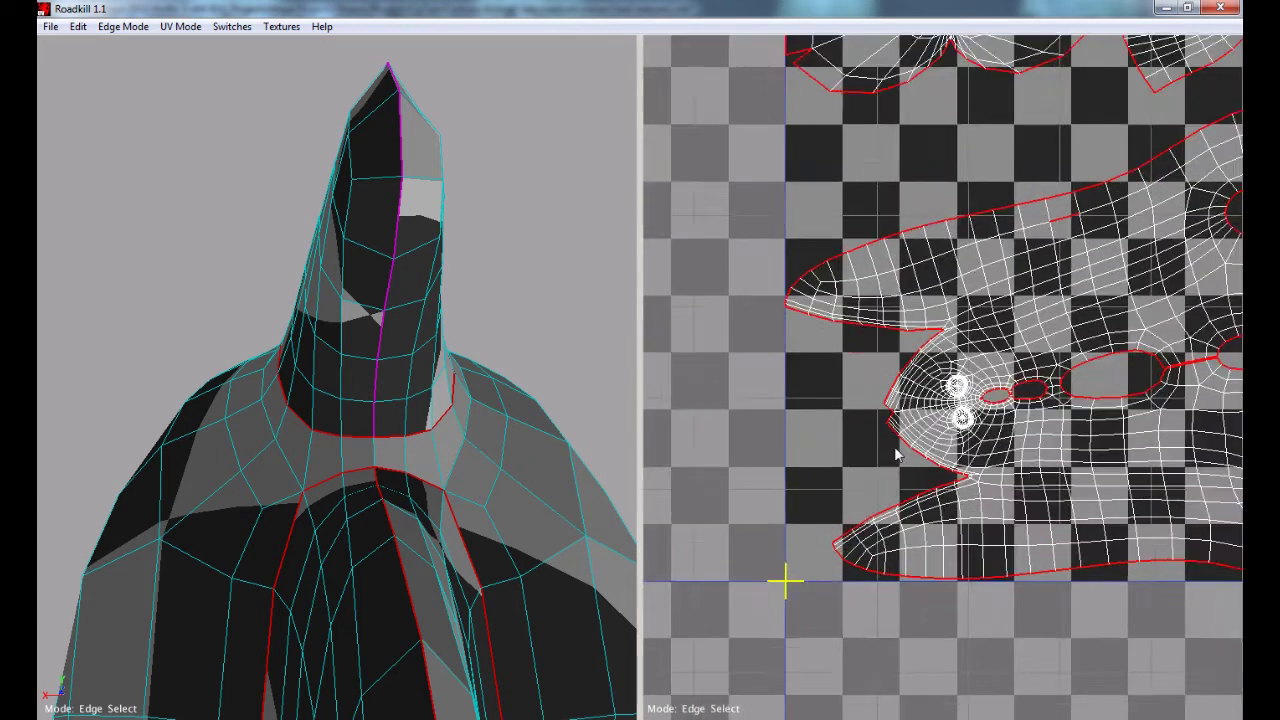
pyautogui.scroll(8, 897, 455)
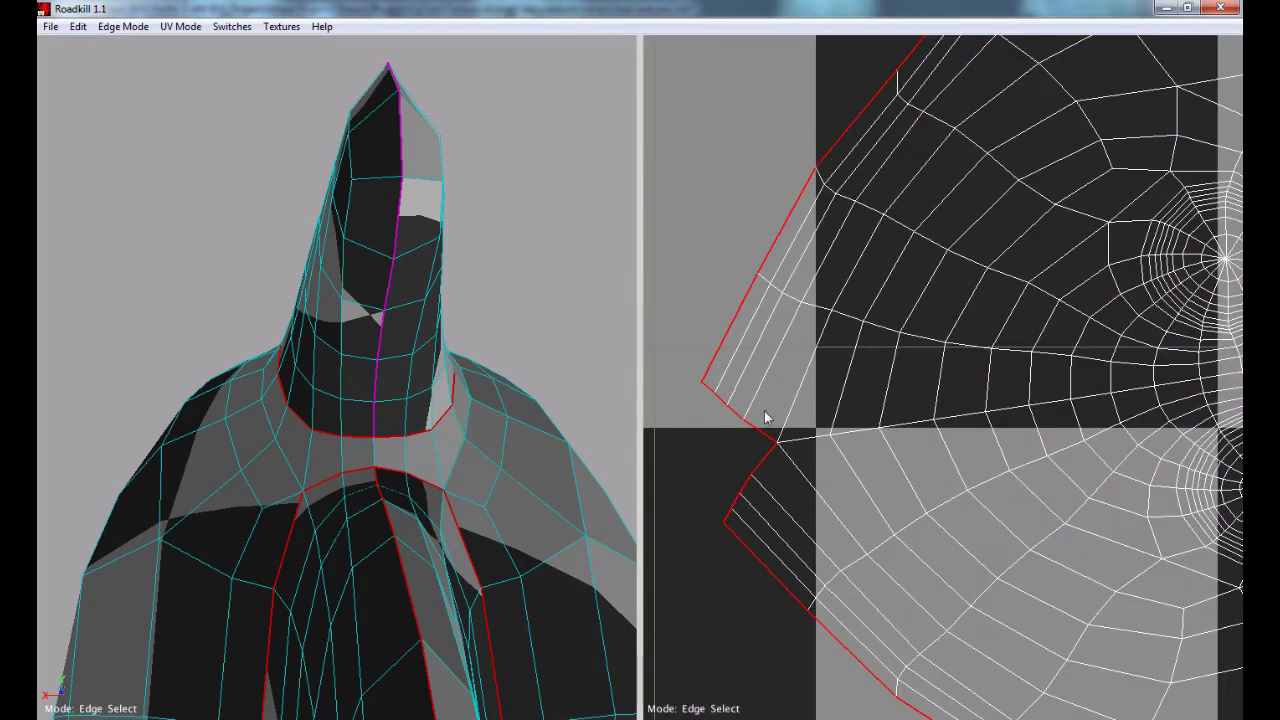
pyautogui.moveTo(708, 382); pyautogui.dragTo(804, 488)
pyautogui.scroll(-10, 860, 480)
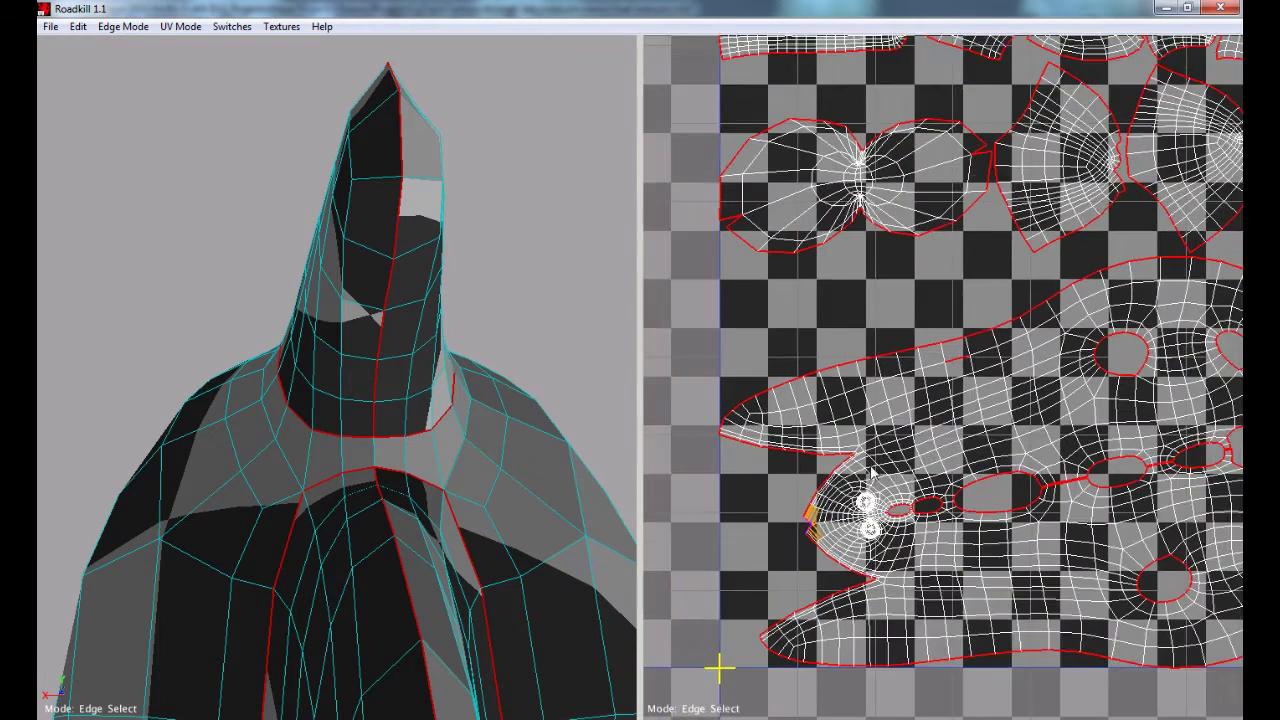
pyautogui.keyDown('alt'); pyautogui.moveTo(962, 488); pyautogui.dragTo(831, 386, button='middle'); pyautogui.keyUp('alt')
pyautogui.press('w')
pyautogui.keyDown('alt'); pyautogui.moveTo(752, 545); pyautogui.dragTo(803, 517, button='middle'); pyautogui.keyUp('alt')
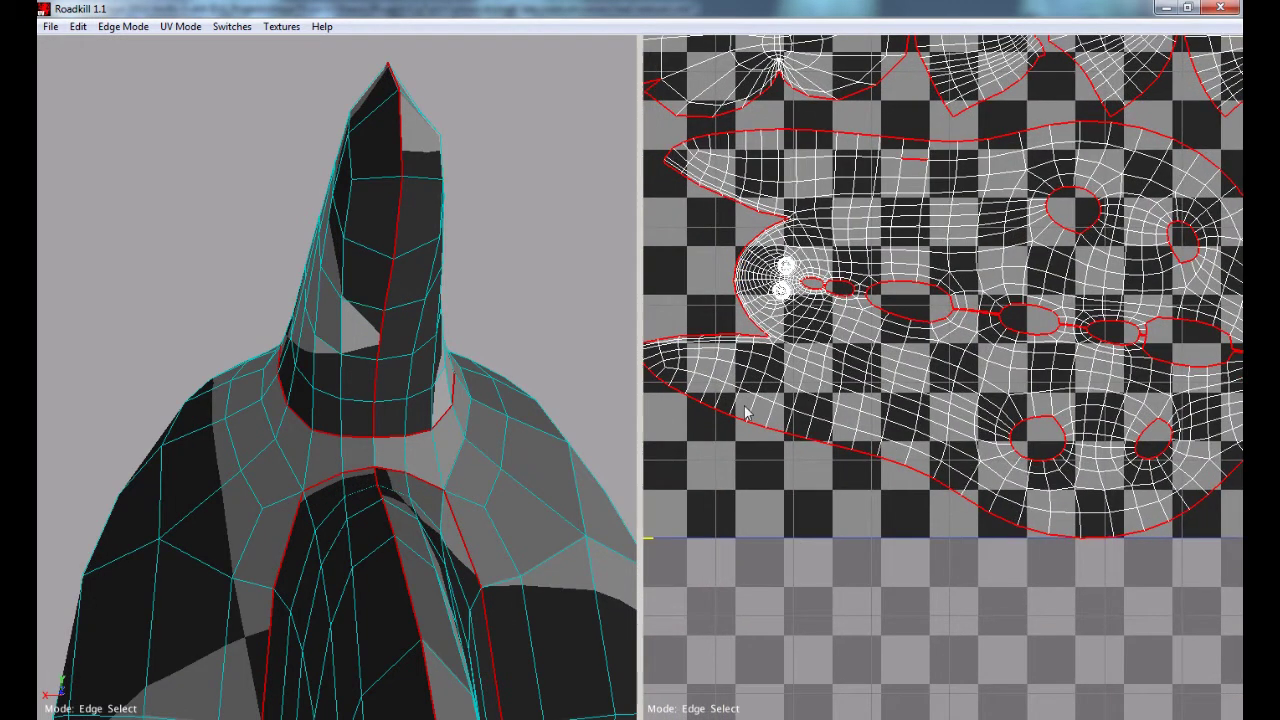
# Step: Inspect the body shell's head, eyes and tail end and the fin shells for stray cuts or distortion
pyautogui.scroll(10, 746, 425)
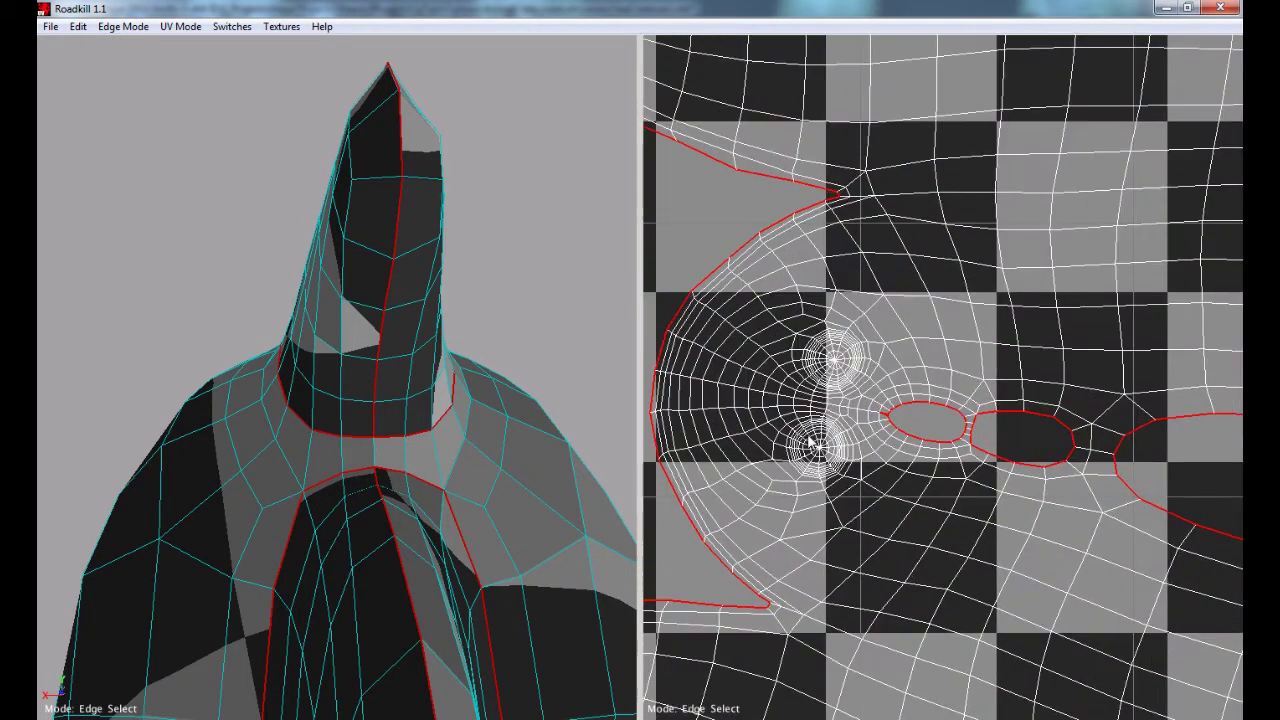
pyautogui.scroll(-6, 850, 462)
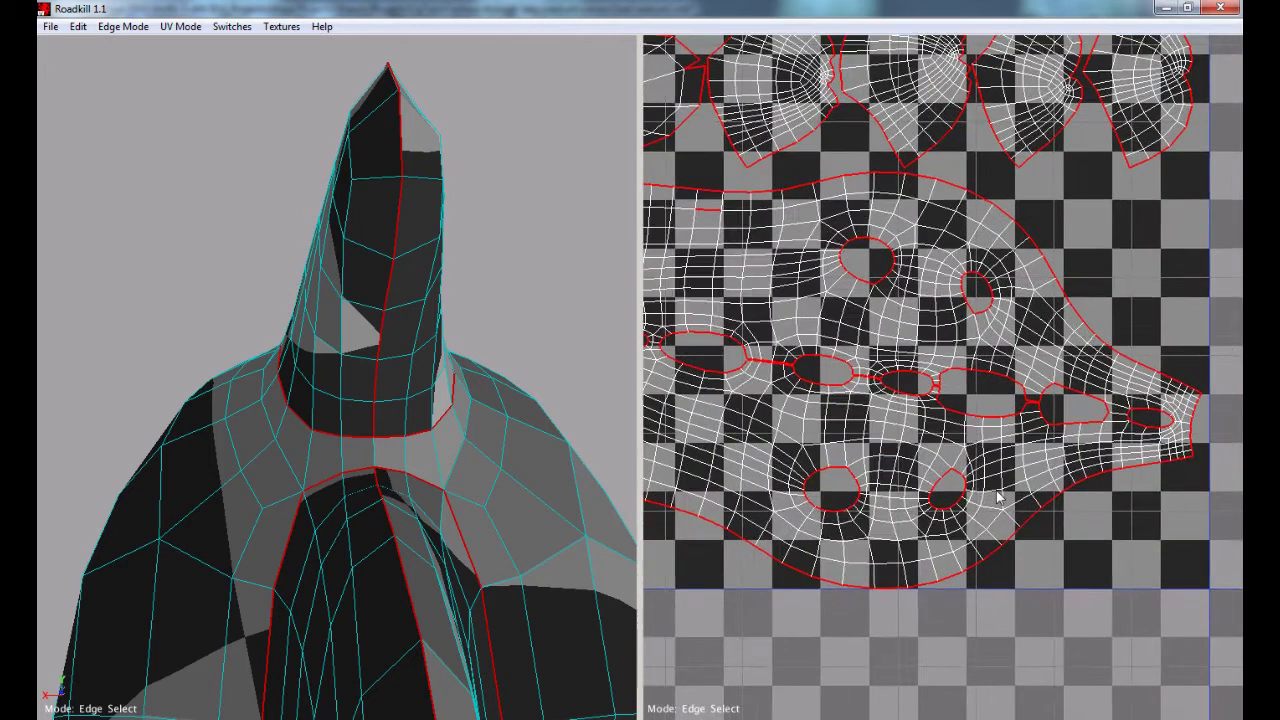
pyautogui.moveTo(997, 497); pyautogui.dragTo(852, 482, button='middle')
pyautogui.scroll(6, 852, 482)
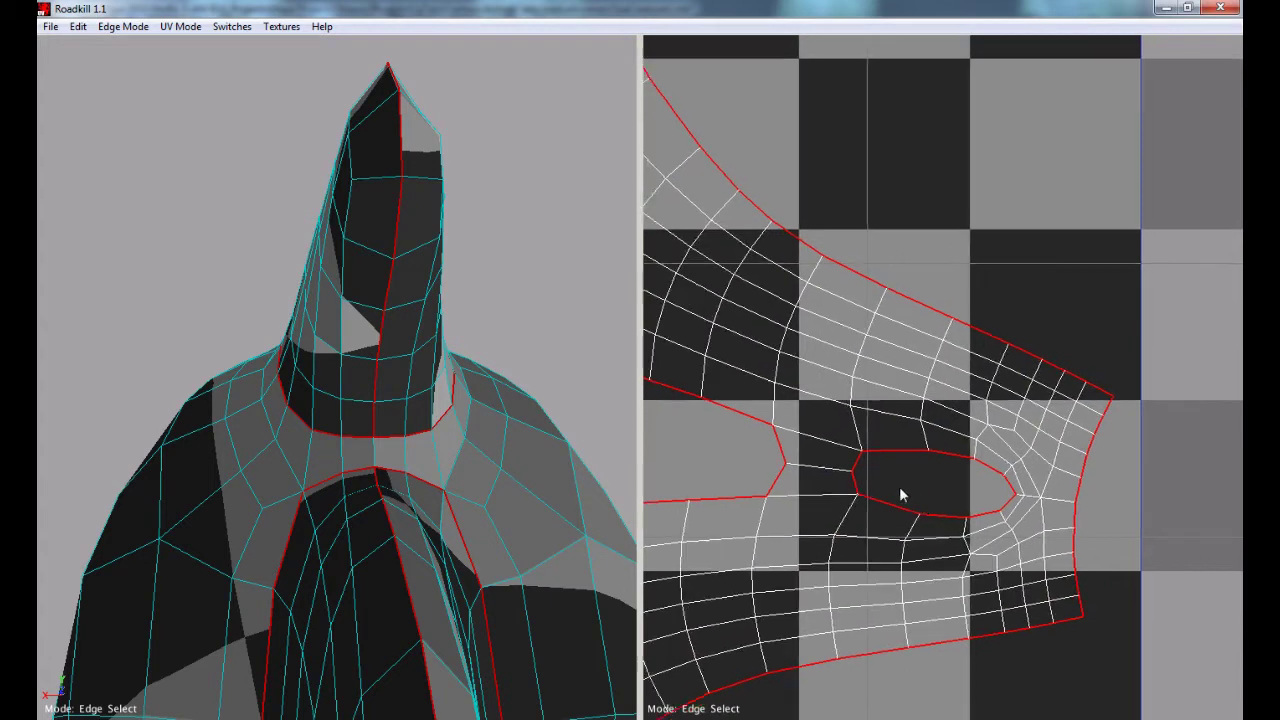
pyautogui.moveTo(928, 512); pyautogui.dragTo(880, 486, button='middle')
pyautogui.scroll(2, 885, 484)
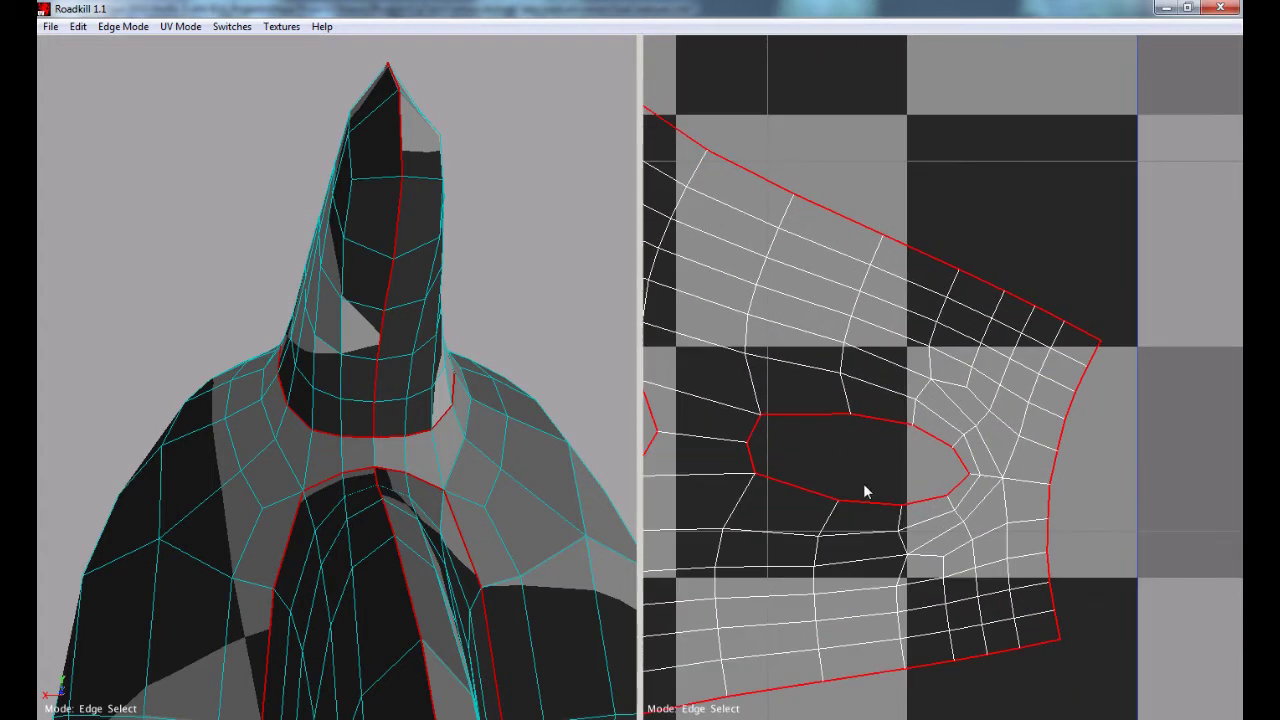
pyautogui.scroll(-8, 862, 482)
pyautogui.scroll(3, 987, 512)
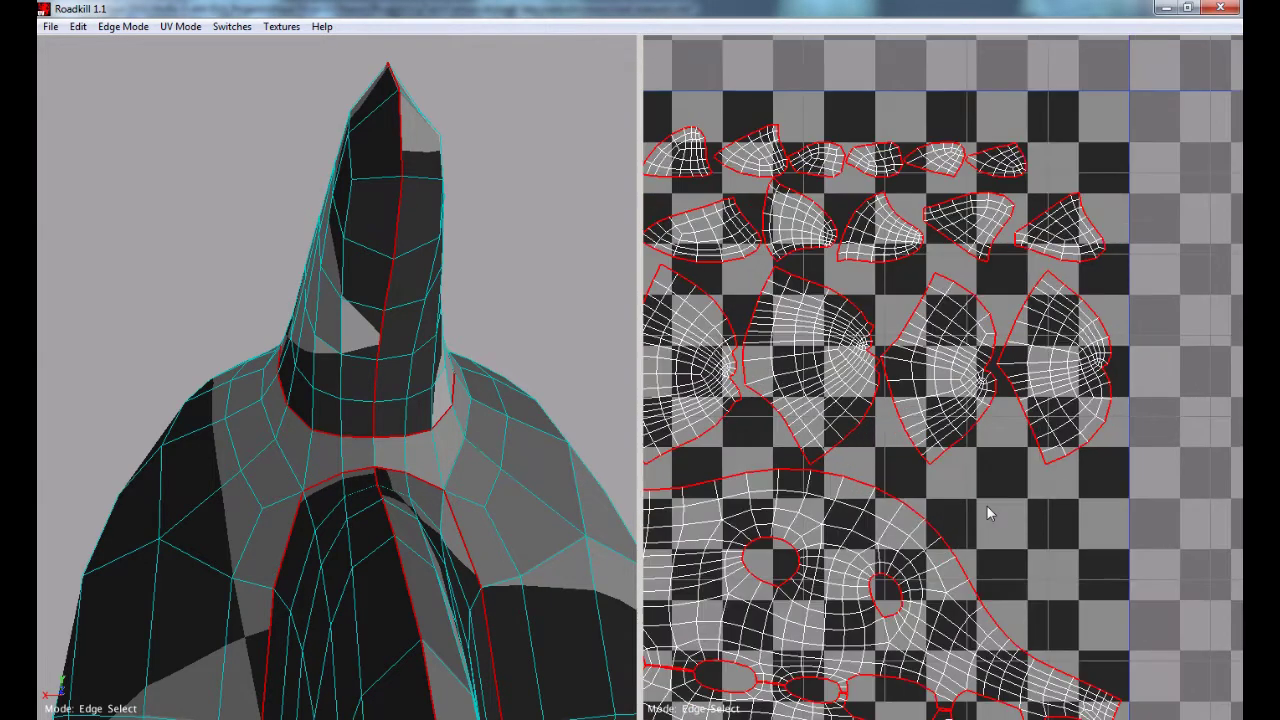
pyautogui.scroll(3, 995, 503)
pyautogui.moveTo(970, 537); pyautogui.dragTo(948, 643, button='middle')
pyautogui.moveTo(726, 453); pyautogui.dragTo(1083, 422, button='middle')
pyautogui.moveTo(869, 444); pyautogui.dragTo(1139, 431, button='middle')
pyautogui.moveTo(899, 488); pyautogui.dragTo(937, 486, button='middle')
# Step: Select the edges at the outer end of the mouth interior shell and weld them
pyautogui.moveTo(973, 382); pyautogui.dragTo(990, 414)
pyautogui.press('w')
pyautogui.keyDown('alt'); pyautogui.moveTo(915, 407); pyautogui.dragTo(908, 449, button='right'); pyautogui.keyUp('alt')
pyautogui.keyDown('alt'); pyautogui.moveTo(930, 446); pyautogui.dragTo(957, 314, button='middle'); pyautogui.keyUp('alt')
# Step: Save the unwrapped body model and switch to Maya
pyautogui.scroll(5, 935, 380)
pyautogui.scroll(-2, 1046, 500)
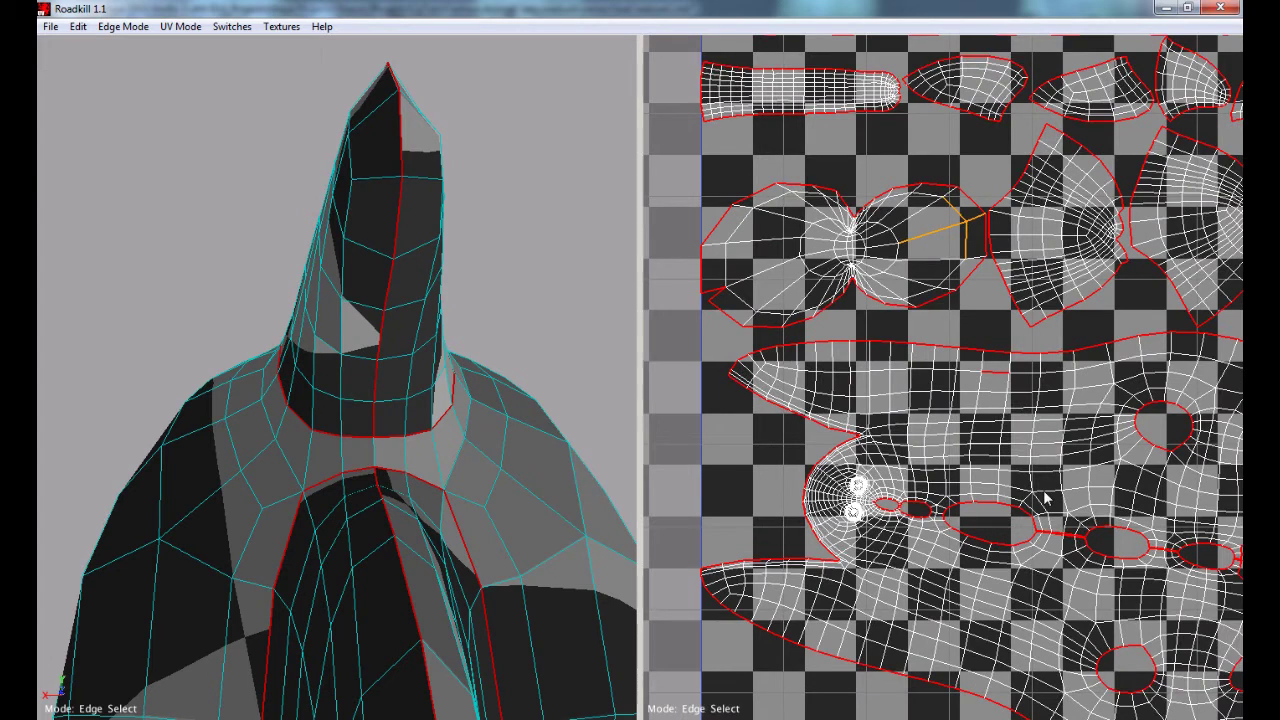
pyautogui.scroll(-4, 1046, 498)
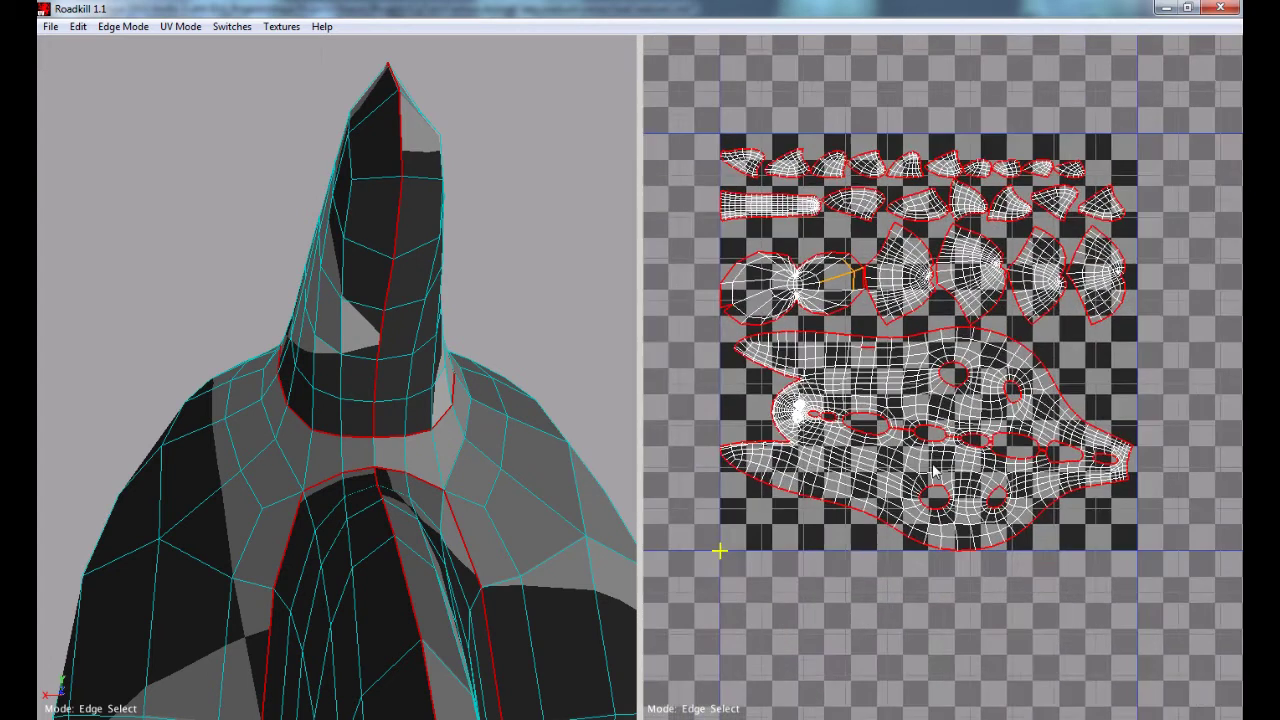
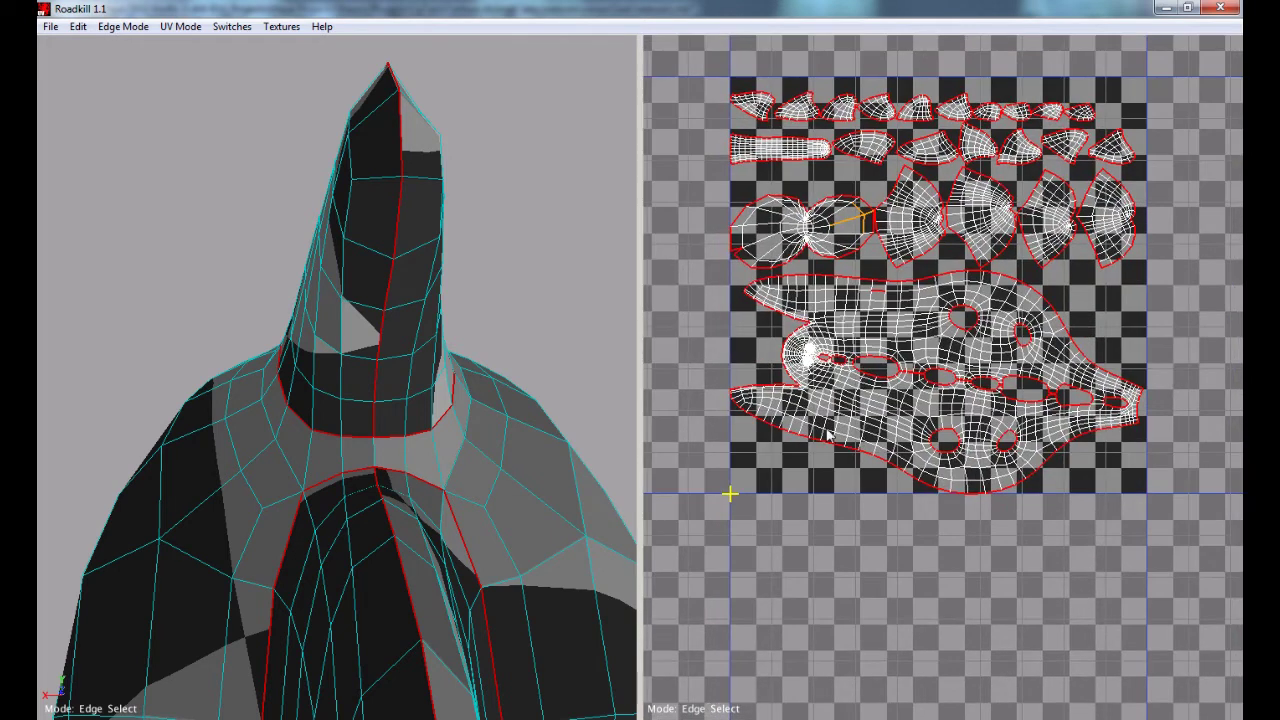
pyautogui.click(50, 26)
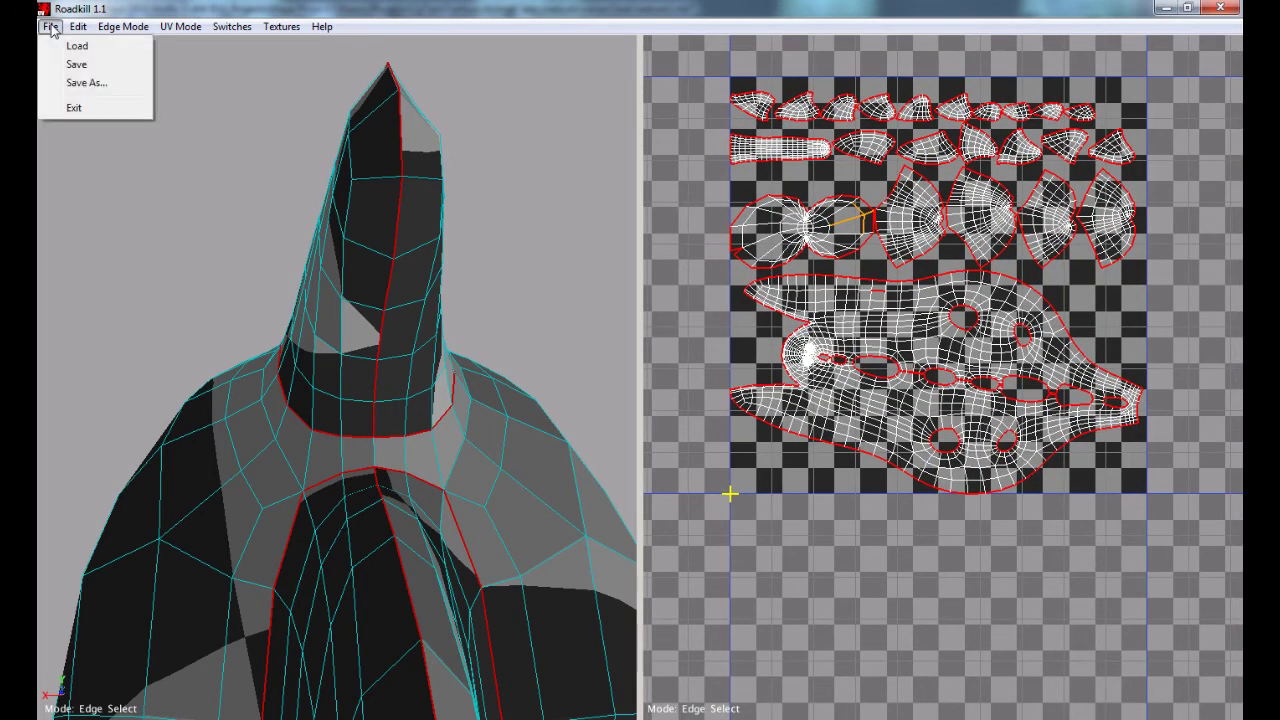
pyautogui.click(82, 80)
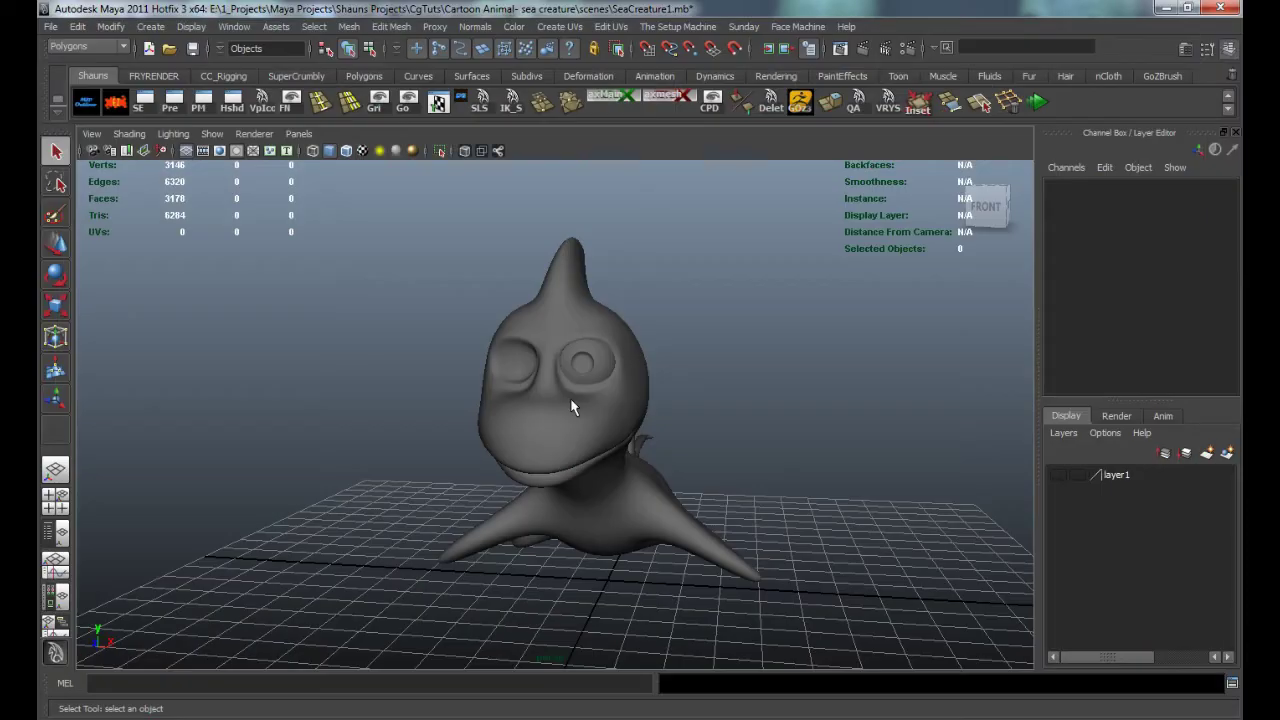
# Step: Assign the original body mesh to a new display layer and hide that layer
pyautogui.keyDown('alt'); pyautogui.moveTo(570, 398); pyautogui.dragTo(537, 436); pyautogui.keyUp('alt')
pyautogui.click(586, 423)
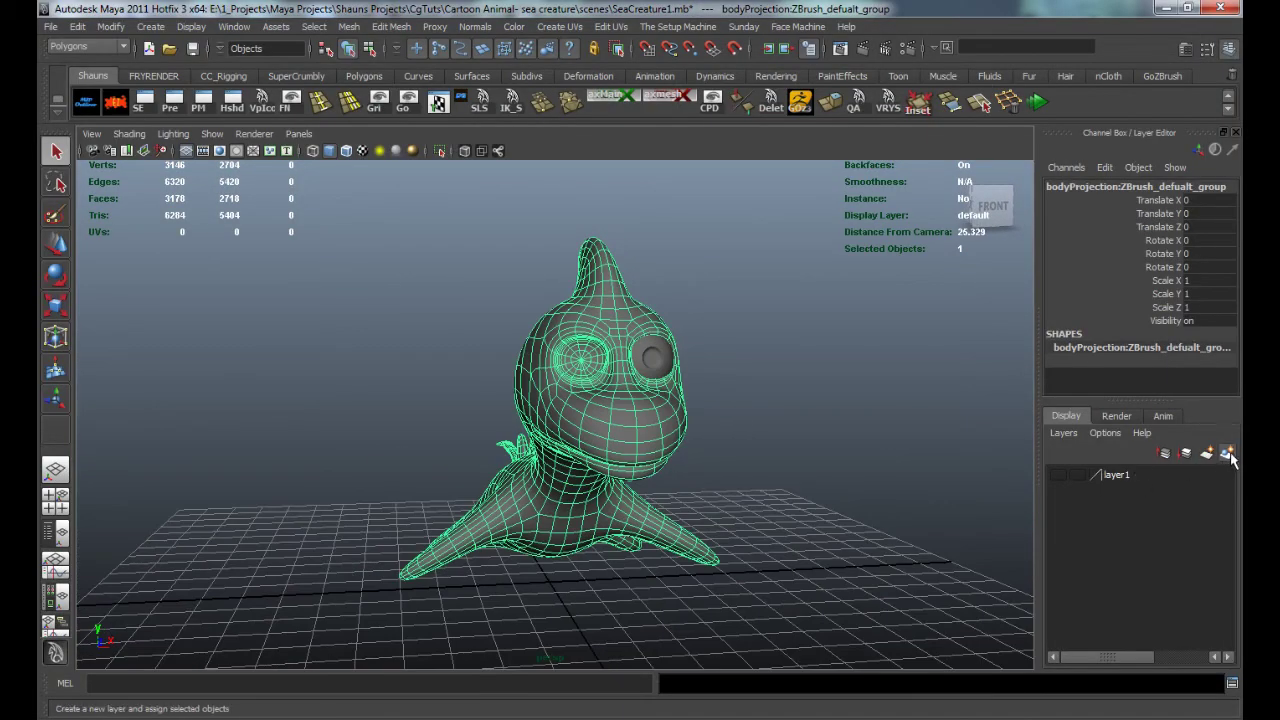
pyautogui.click(1227, 453)
pyautogui.click(1059, 476)
pyautogui.click(865, 486)
# Step: Add the original left eye mesh to the hidden layer2
pyautogui.keyDown('alt'); pyautogui.moveTo(865, 486); pyautogui.dragTo(690, 478); pyautogui.keyUp('alt')
pyautogui.click(590, 366)
pyautogui.rightClick(1124, 480)
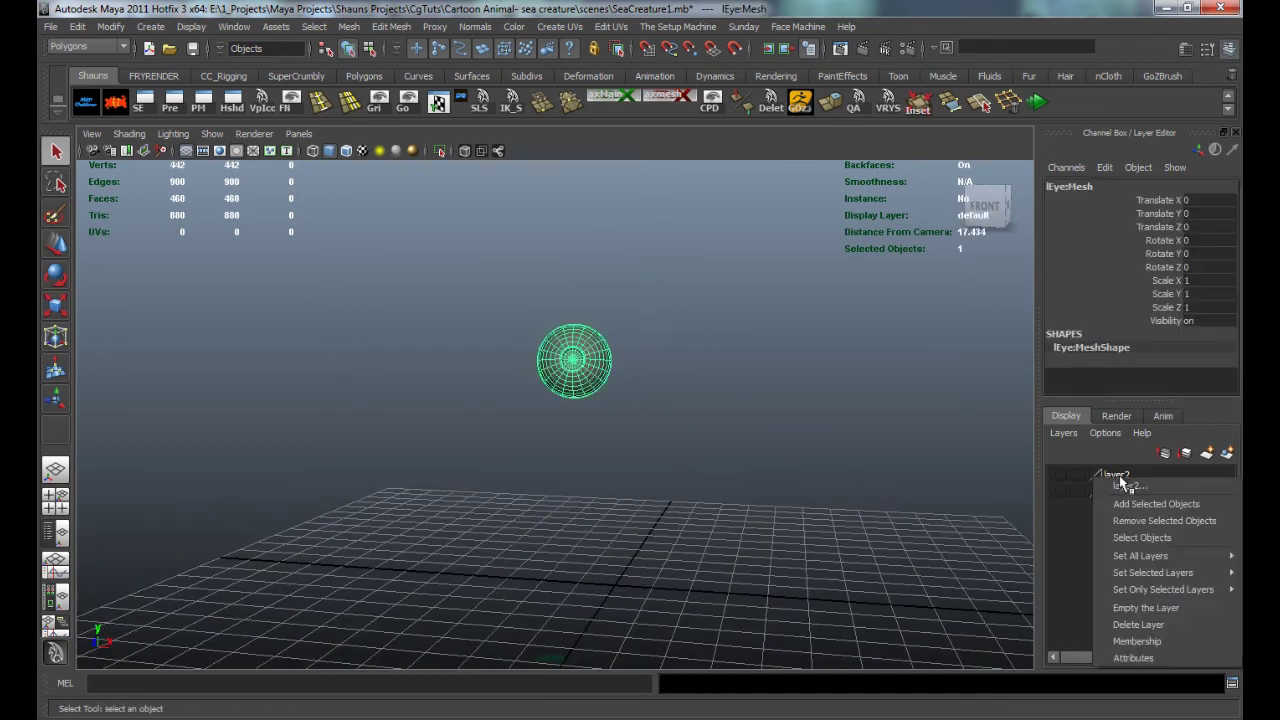
pyautogui.click(1135, 503)
# Step: Import Body-uv.obj from the Desktop into the scene
pyautogui.click(50, 26)
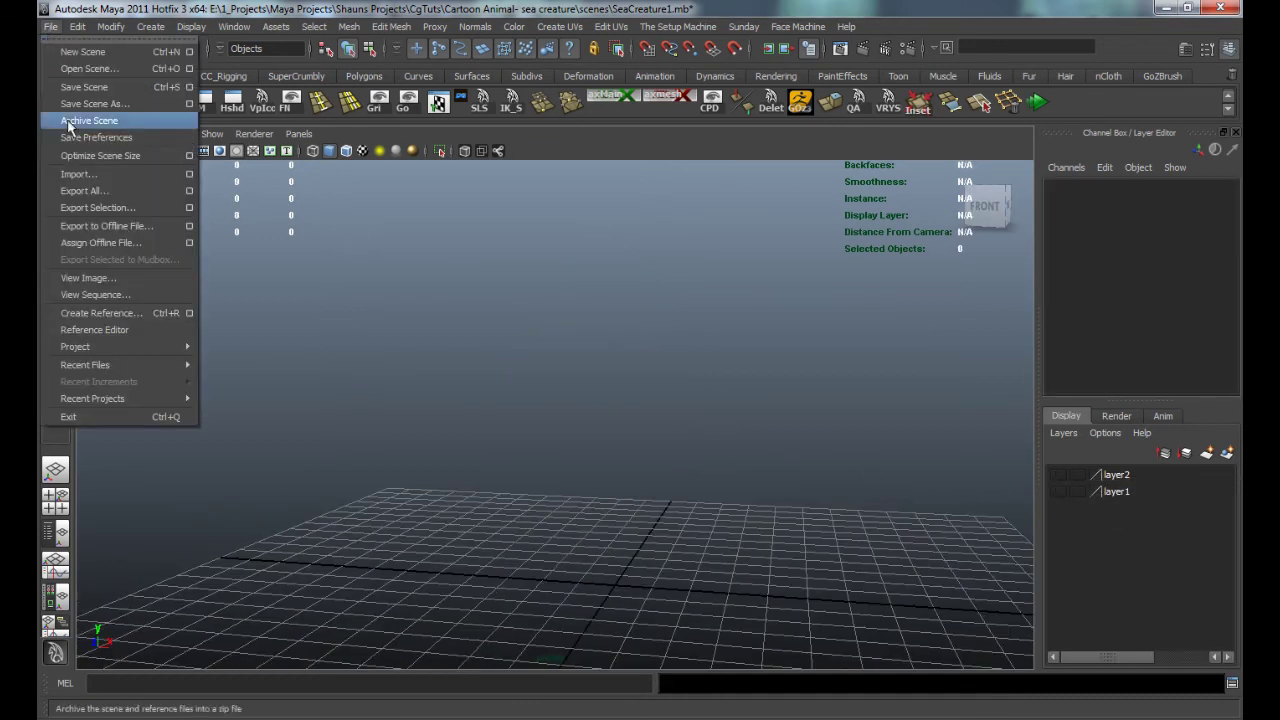
pyautogui.click(84, 172)
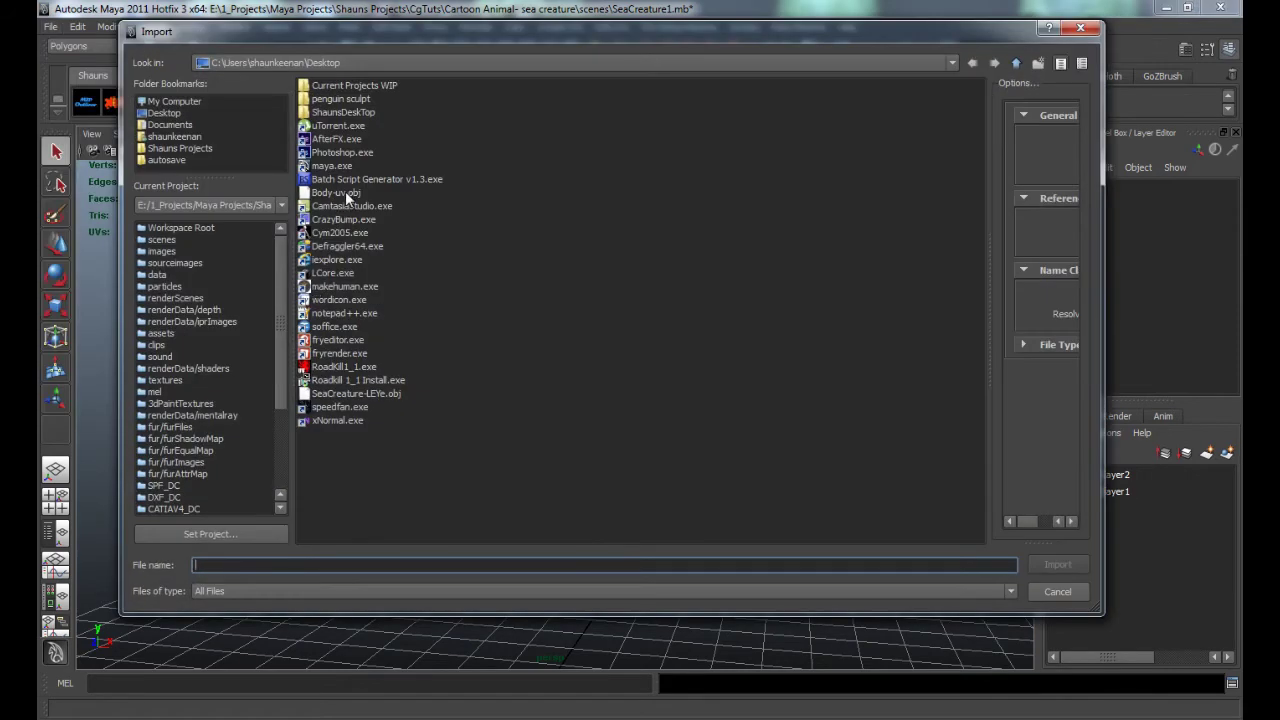
pyautogui.doubleClick(340, 192)
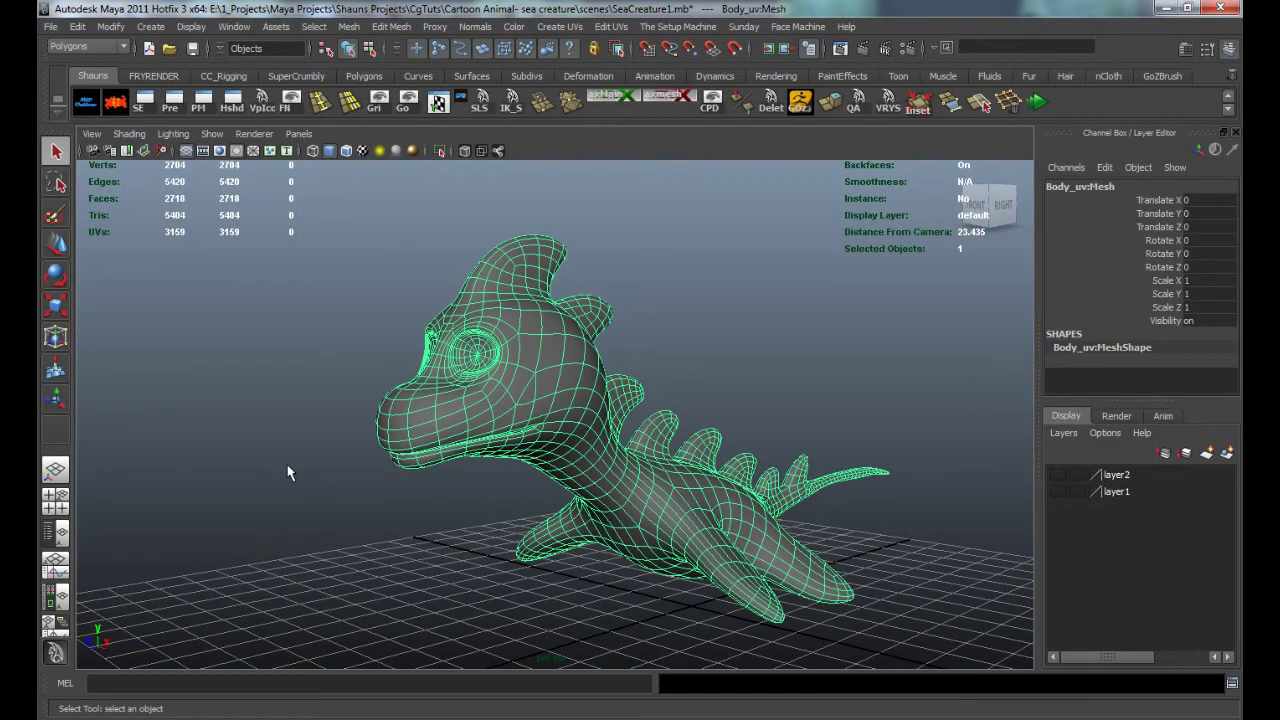
pyautogui.click(288, 468)
pyautogui.keyDown('alt'); pyautogui.moveTo(288, 468); pyautogui.dragTo(506, 461); pyautogui.keyUp('alt')
# Step: Select the imported body and show its full UV layout in the UV Texture Editor
pyautogui.click(591, 345)
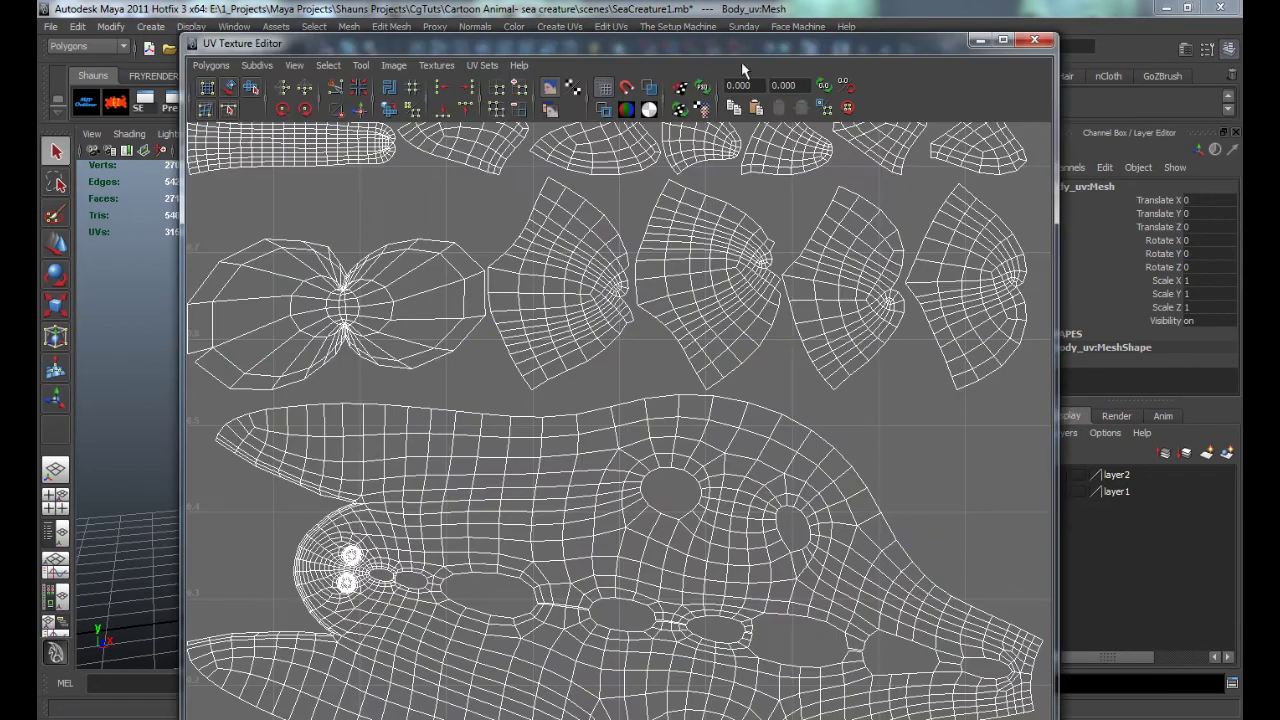
pyautogui.moveTo(741, 45); pyautogui.dragTo(722, 23)
pyautogui.scroll(-5, 585, 418)
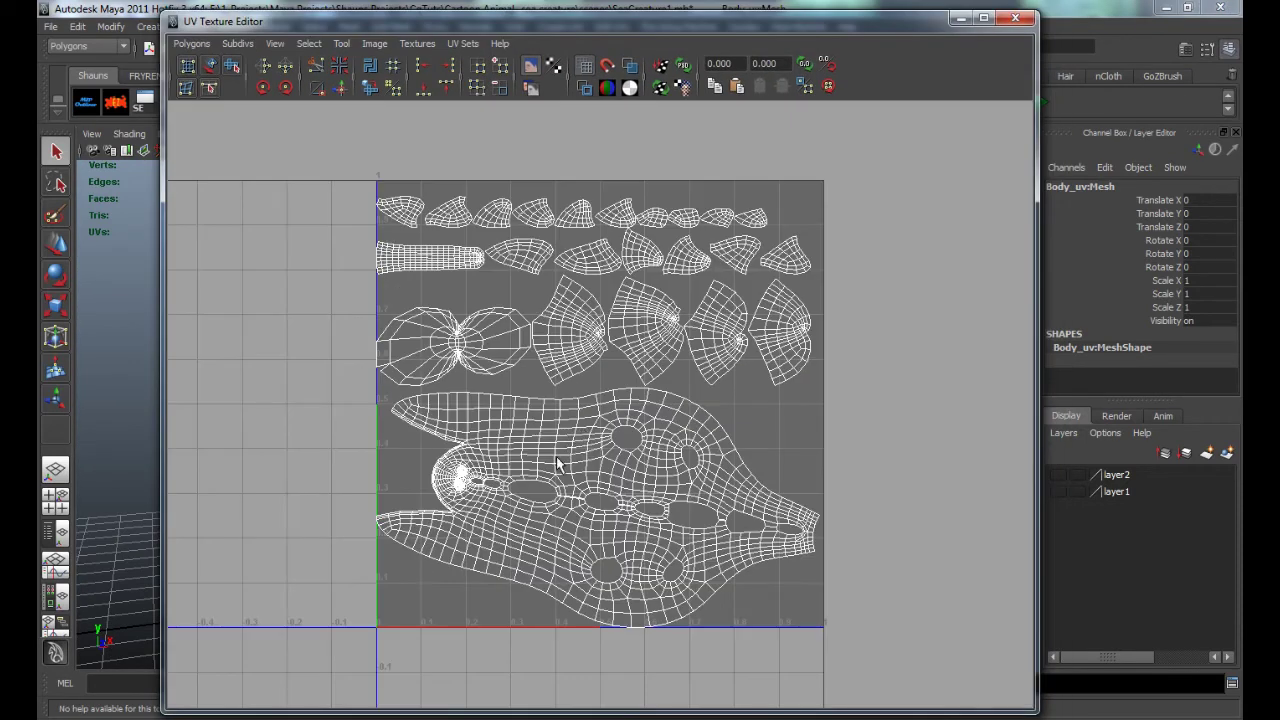
# Step: Select the whole body UV shell, rotate it until its centreline is level, and nudge it into place
pyautogui.moveTo(557, 463); pyautogui.dragTo(605, 457, button='right')
pyautogui.moveTo(570, 427); pyautogui.dragTo(682, 488)
pyautogui.keyDown('ctrl'); pyautogui.moveTo(640, 464); pyautogui.dragTo(688, 463, button='right'); pyautogui.keyUp('ctrl')
pyautogui.press('e')
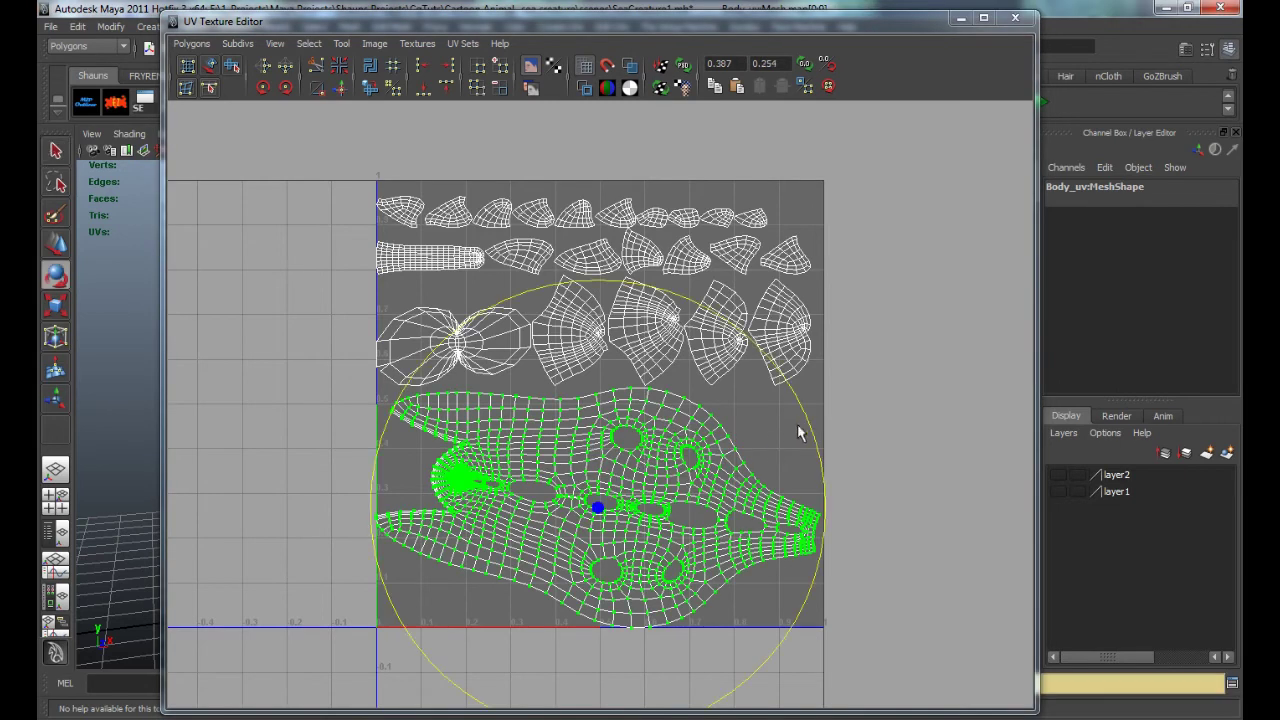
pyautogui.moveTo(810, 425); pyautogui.dragTo(771, 394)
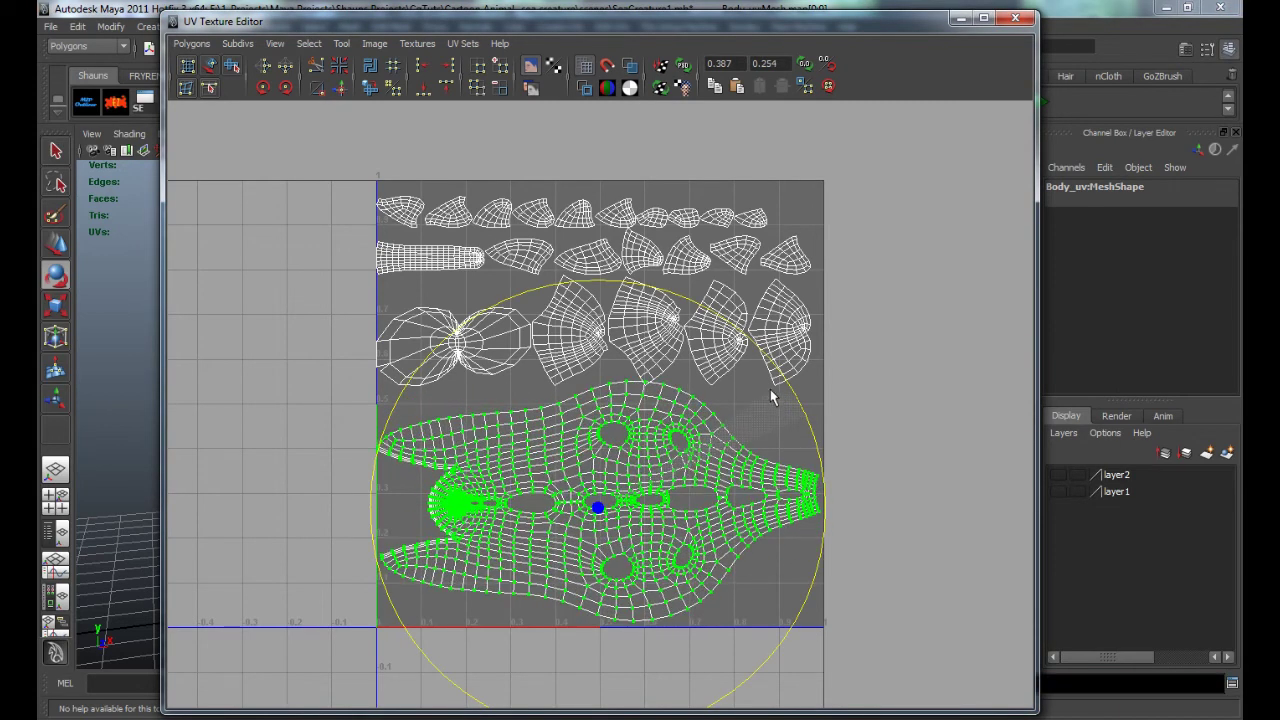
pyautogui.press('w')
pyautogui.moveTo(595, 500); pyautogui.dragTo(597, 497)
# Step: Select all of the body's UV shells and scale them down slightly within the UV square
pyautogui.moveTo(293, 162); pyautogui.dragTo(1040, 711)
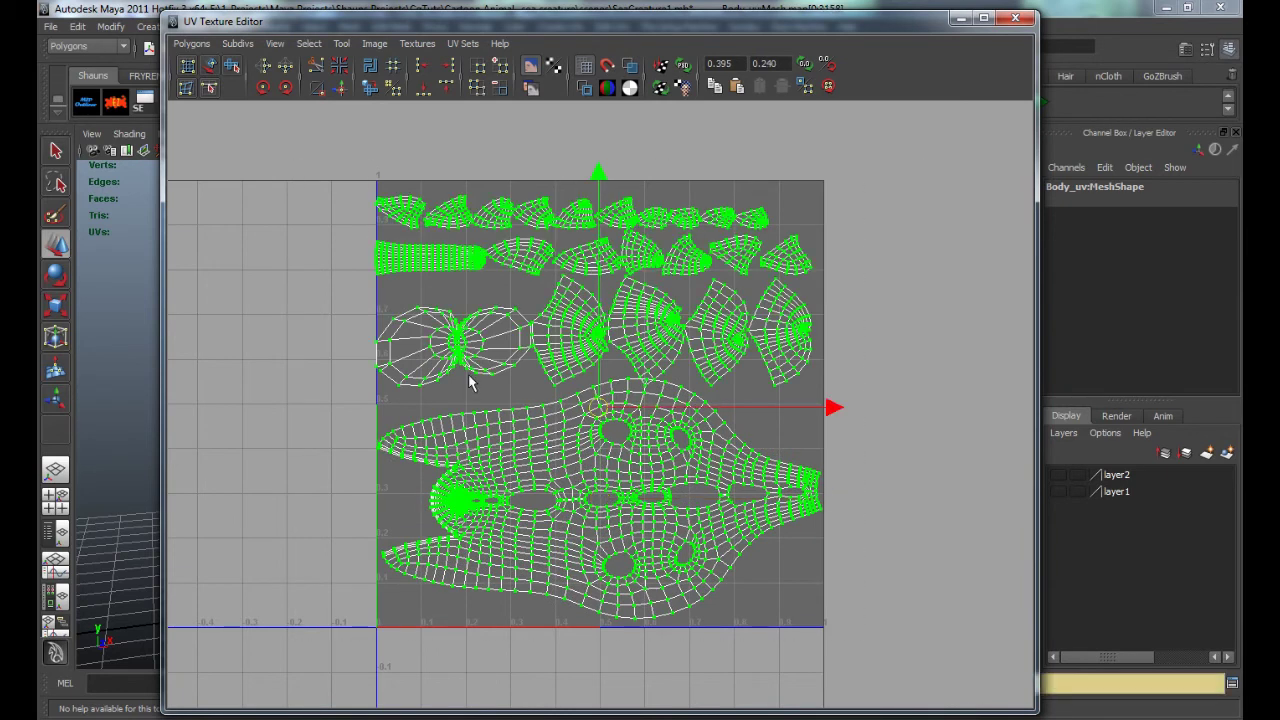
pyautogui.keyDown('ctrl'); pyautogui.moveTo(470, 378); pyautogui.dragTo(524, 386, button='right'); pyautogui.keyUp('ctrl')
pyautogui.press('r')
pyautogui.moveTo(597, 408); pyautogui.dragTo(587, 408)
pyautogui.click(290, 382)
# Step: Select the split edge on the mouth interior shell and close it with Move and Sew UVs
pyautogui.keyDown('alt'); pyautogui.moveTo(367, 367); pyautogui.dragTo(602, 355, button='middle'); pyautogui.keyUp('alt')
pyautogui.scroll(3, 603, 353)
pyautogui.scroll(3, 604, 353)
pyautogui.moveTo(685, 286); pyautogui.dragTo(685, 247, button='right')
pyautogui.click(677, 284)
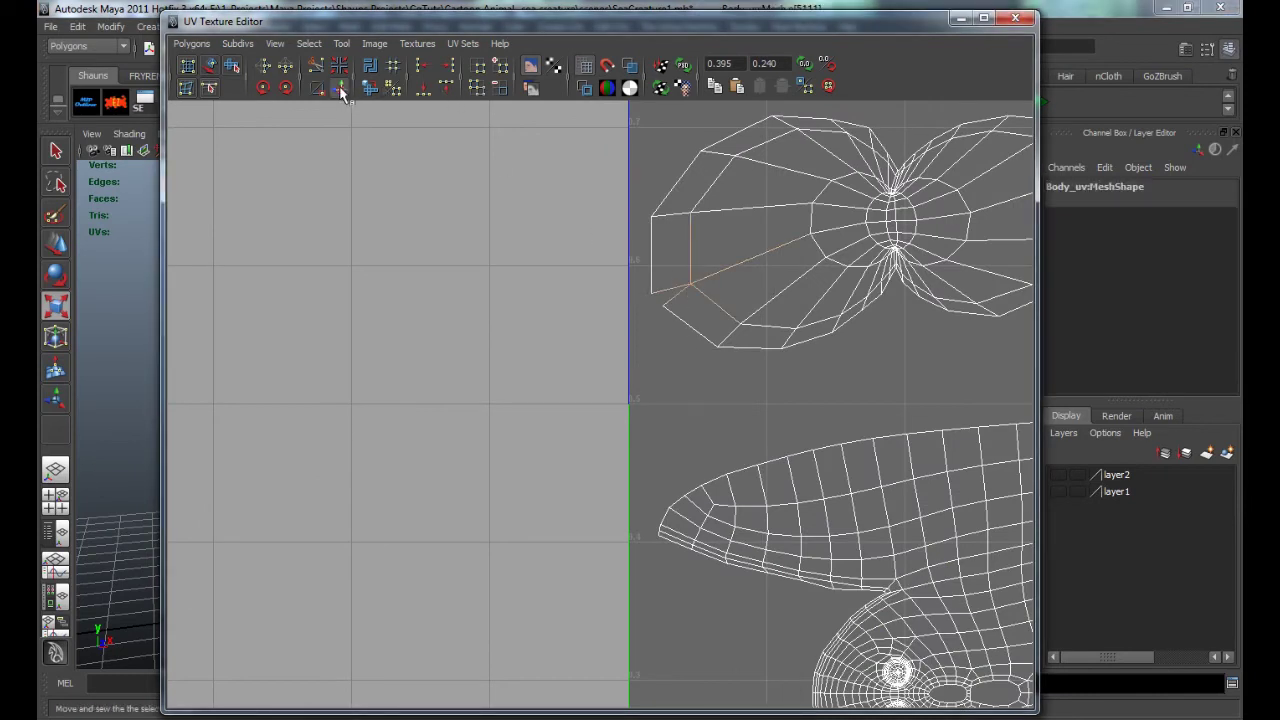
pyautogui.click(336, 88)
# Step: Move the large body UV shell down and slightly right, clear of the fin shells above it
pyautogui.scroll(-2, 794, 432)
pyautogui.keyDown('alt'); pyautogui.moveTo(794, 425); pyautogui.dragTo(434, 320, button='middle'); pyautogui.keyUp('alt')
pyautogui.scroll(-5, 486, 329)
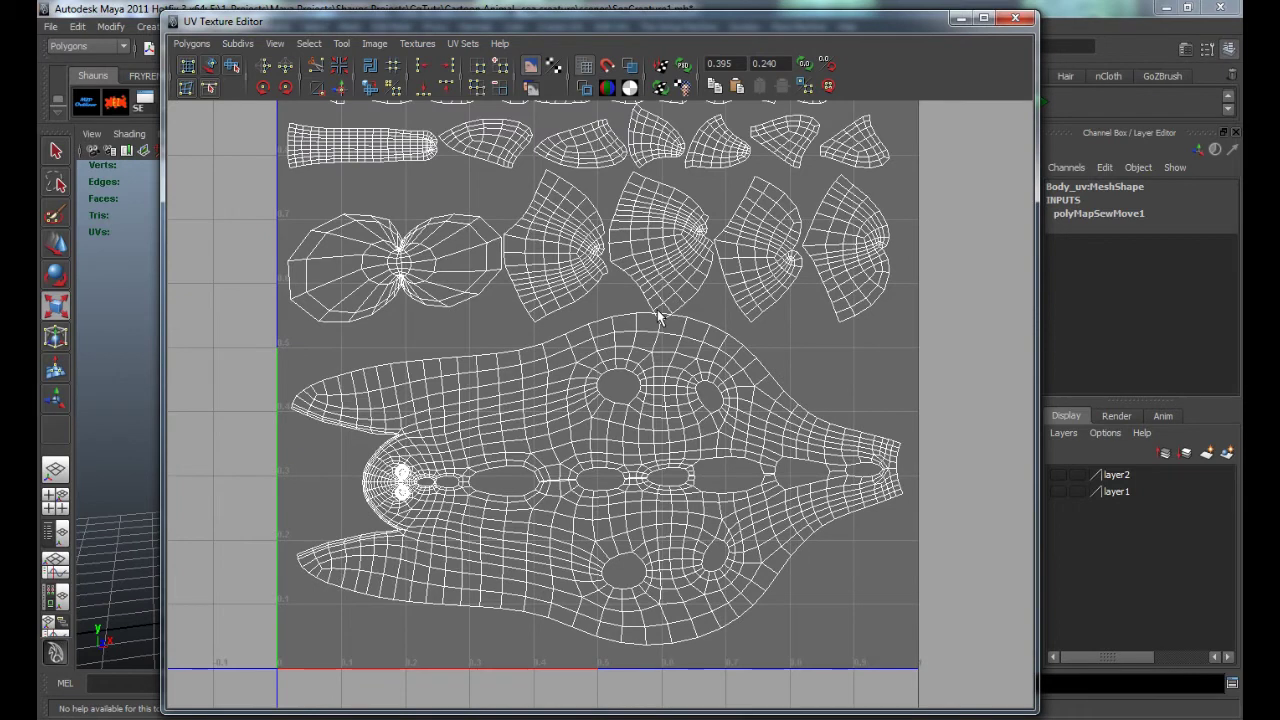
pyautogui.keyDown('ctrl'); pyautogui.moveTo(671, 366); pyautogui.dragTo(711, 361, button='right'); pyautogui.keyUp('ctrl')
pyautogui.press('w')
pyautogui.moveTo(595, 248); pyautogui.dragTo(593, 271)
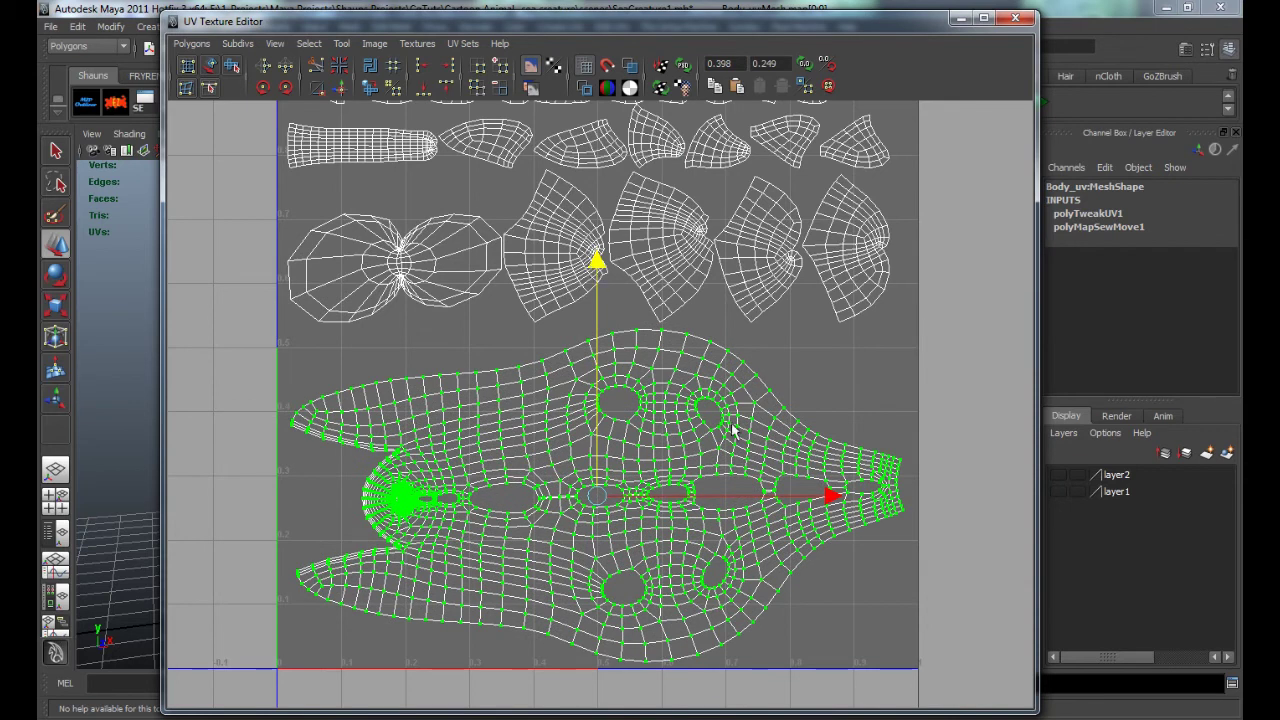
pyautogui.moveTo(825, 490); pyautogui.dragTo(829, 491)
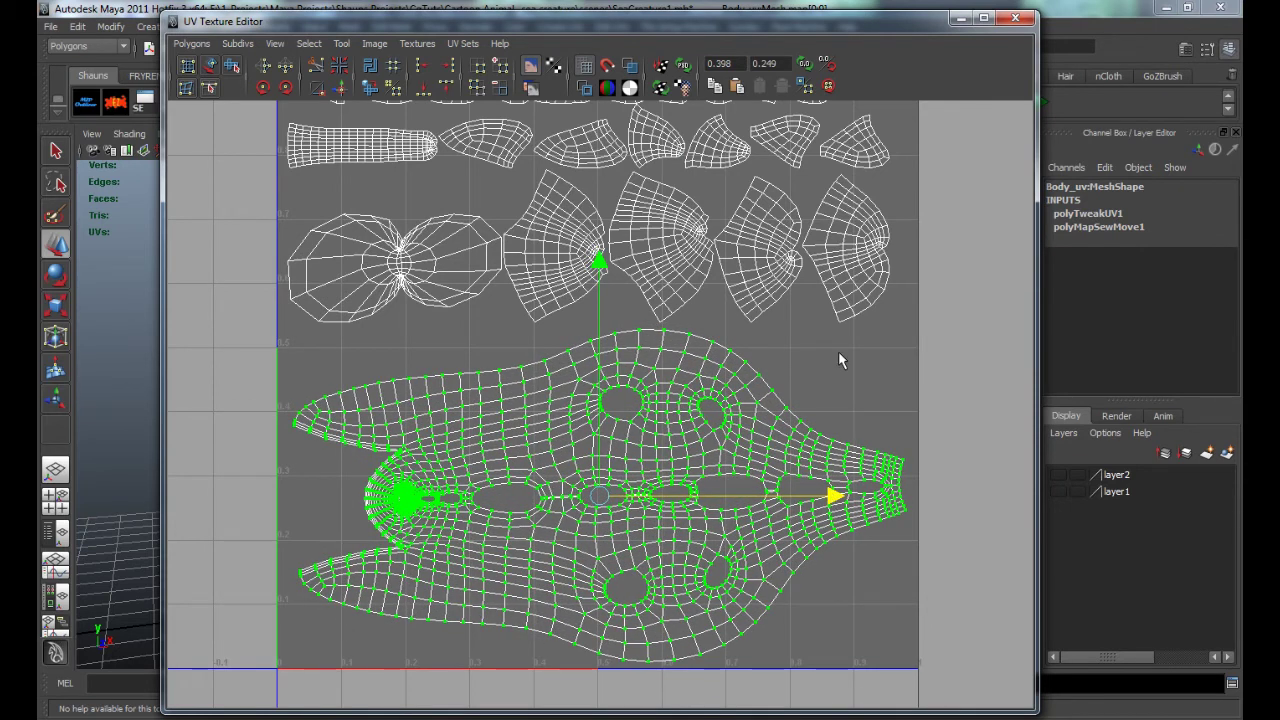
pyautogui.click(839, 353)
# Step: Move the UV Texture Editor out of the way and return the body to object mode
pyautogui.scroll(-1, 644, 292)
pyautogui.keyDown('alt'); pyautogui.moveTo(643, 295); pyautogui.dragTo(639, 404, button='middle'); pyautogui.keyUp('alt')
pyautogui.moveTo(646, 28); pyautogui.dragTo(1279, 60)
pyautogui.moveTo(557, 344); pyautogui.dragTo(597, 322, button='right')
pyautogui.keyDown('alt'); pyautogui.moveTo(466, 343); pyautogui.dragTo(420, 343); pyautogui.keyUp('alt')
# Step: Import SeaCreature-LEYe.obj from the Desktop into the scene
pyautogui.click(50, 26)
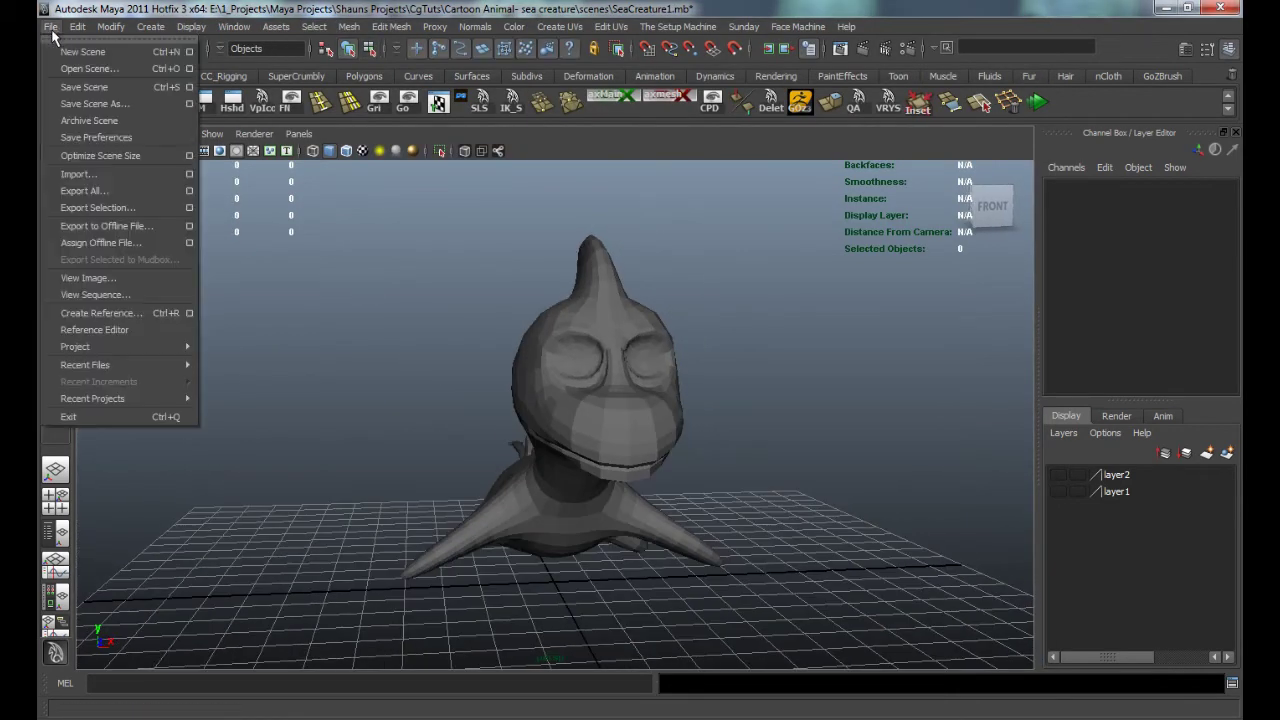
pyautogui.click(77, 174)
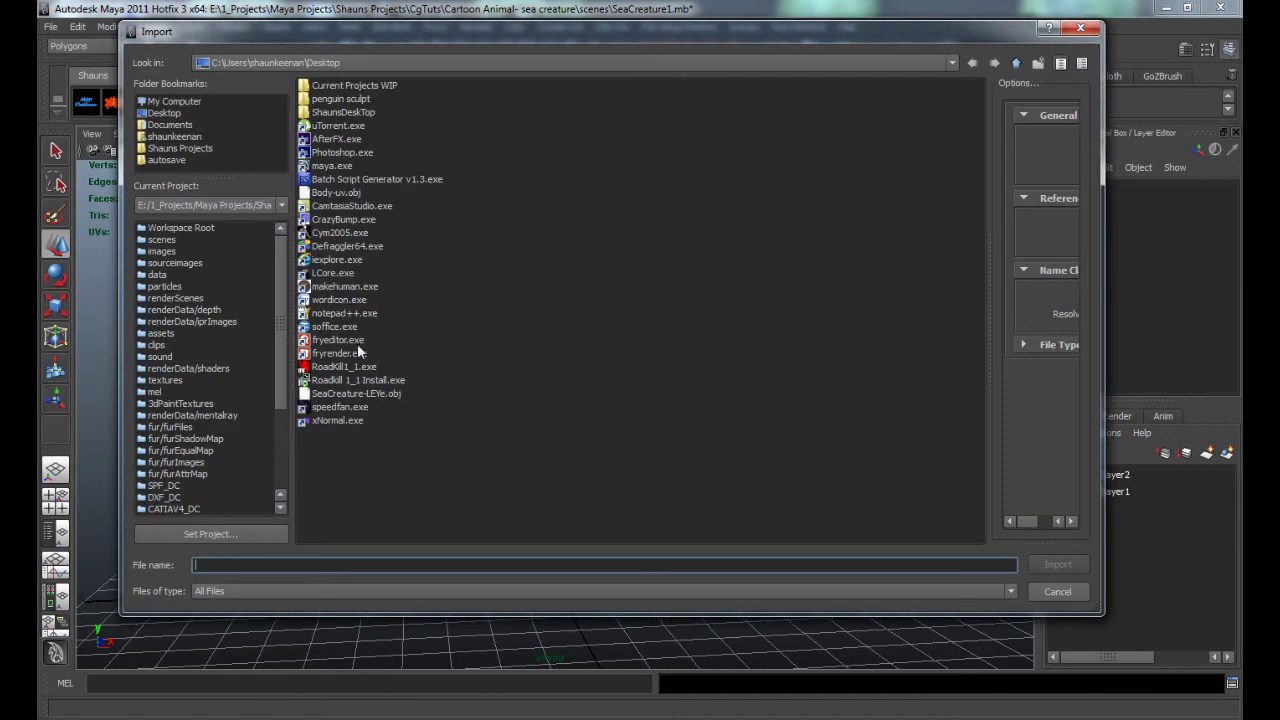
pyautogui.doubleClick(356, 393)
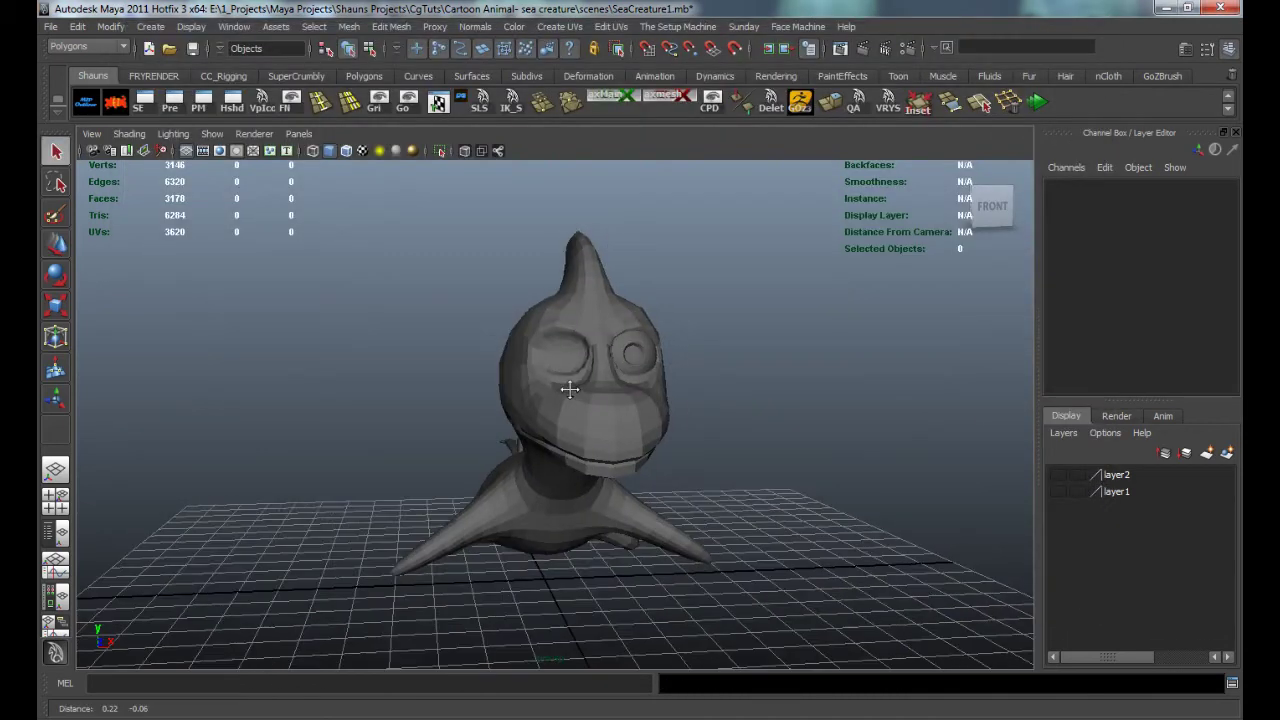
# Step: Show the imported body with smooth mesh preview
pyautogui.scroll(5, 580, 320)
pyautogui.click(583, 316)
pyautogui.click(586, 366)
pyautogui.press('3')
pyautogui.click(721, 371)
# Step: Select the imported left eye, convert the selection to UVs, and bring the UV Texture Editor into view
pyautogui.click(585, 300)
pyautogui.scroll(3, 600, 320)
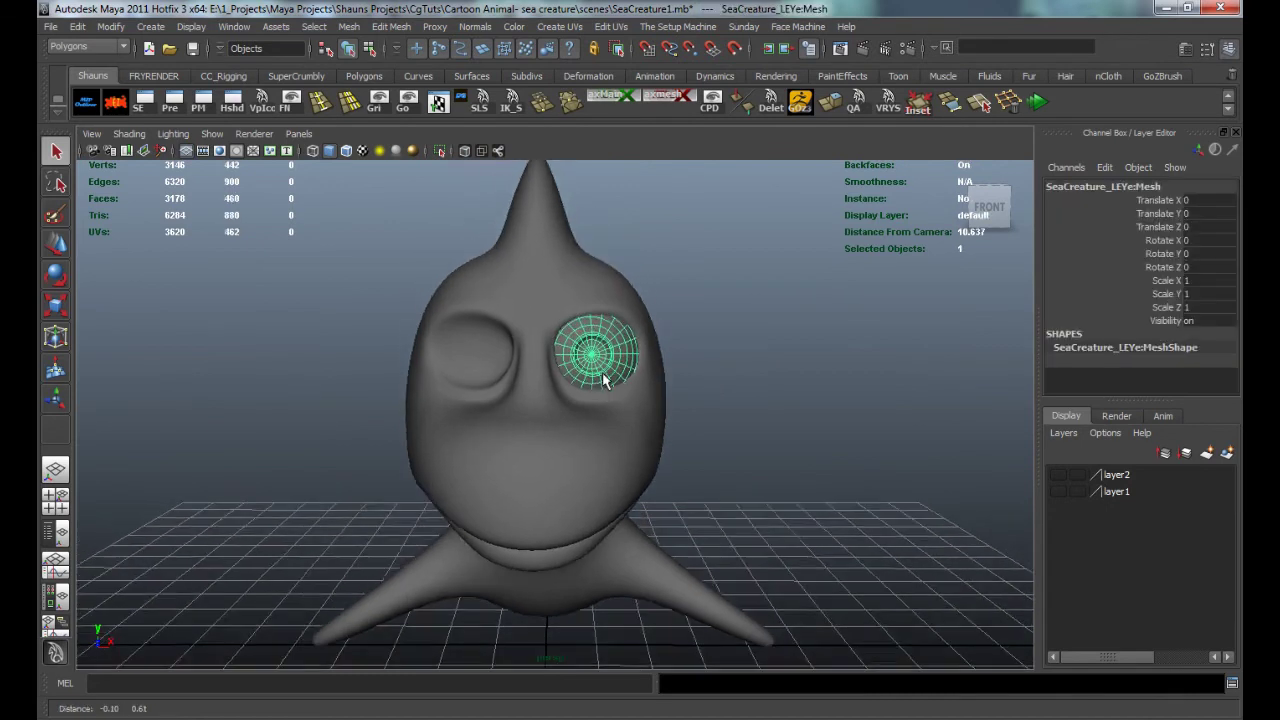
pyautogui.hotkey('ctrl', 'F12')
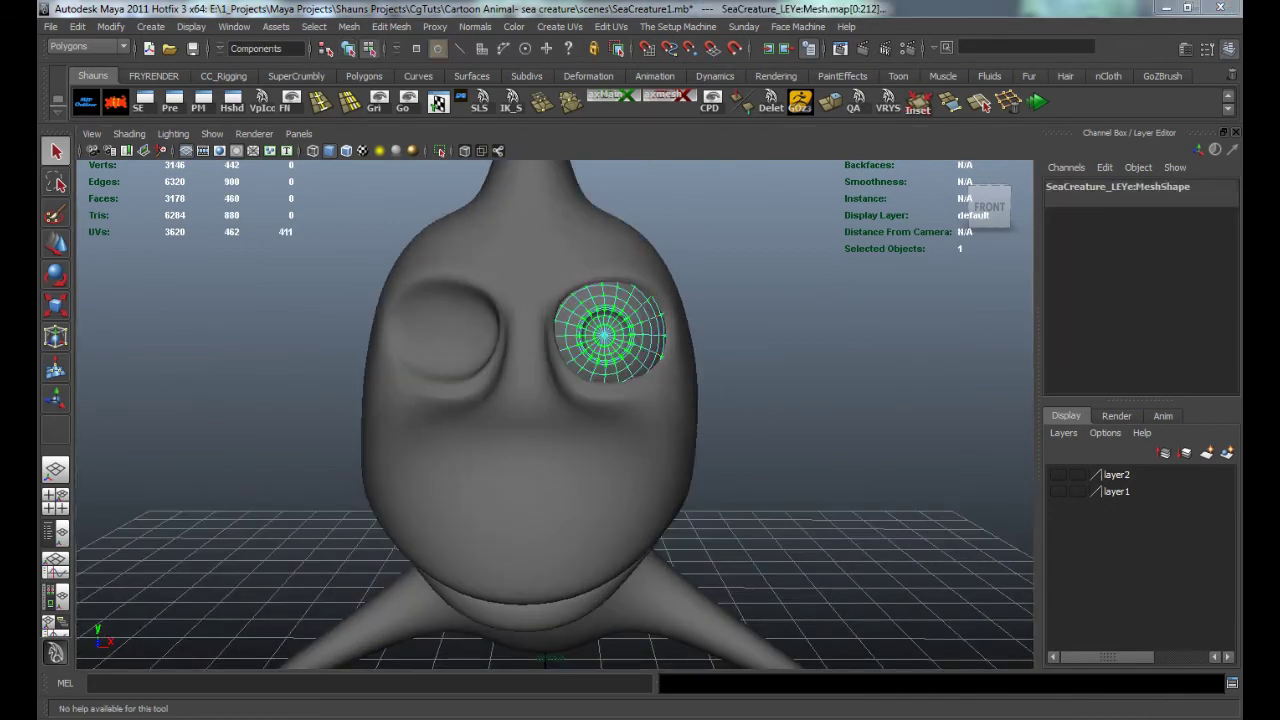
pyautogui.press('w')
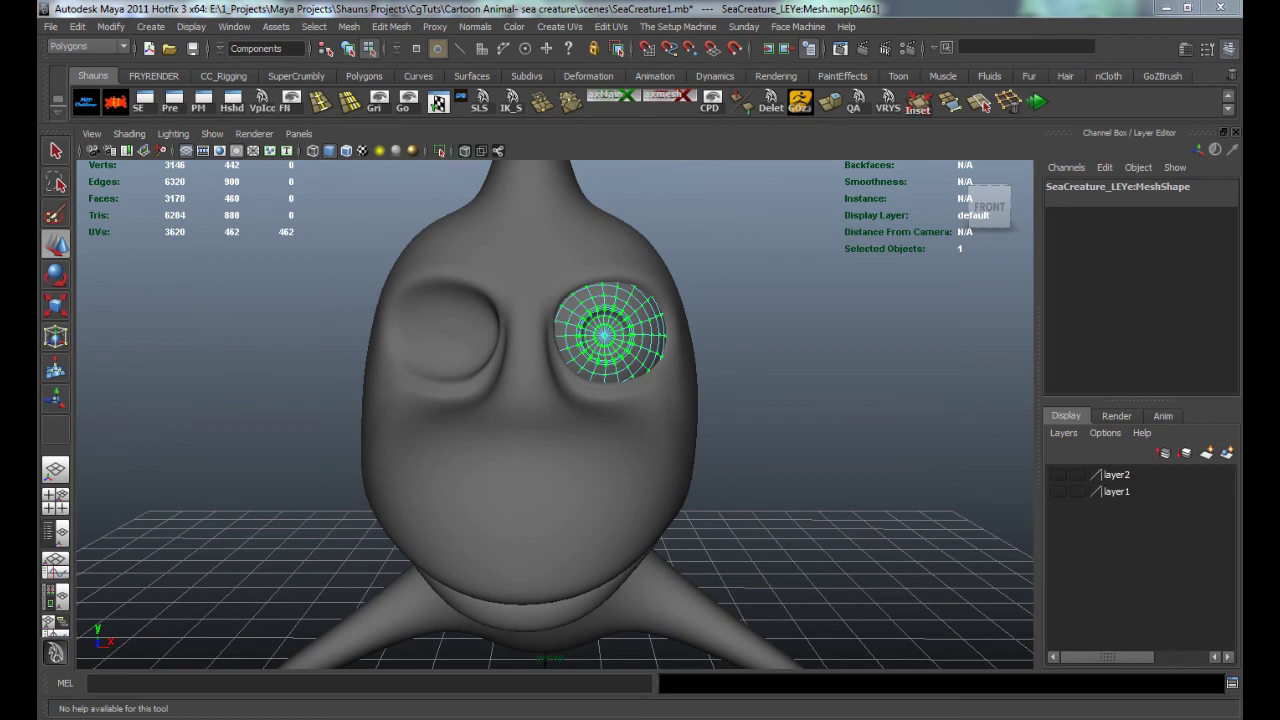
pyautogui.moveTo(1242, 80); pyautogui.dragTo(481, 37)
pyautogui.click(454, 319)
# Step: Select the eye's large circular UV shell and scale it down to fit inside the UV square
pyautogui.moveTo(495, 289); pyautogui.dragTo(621, 389)
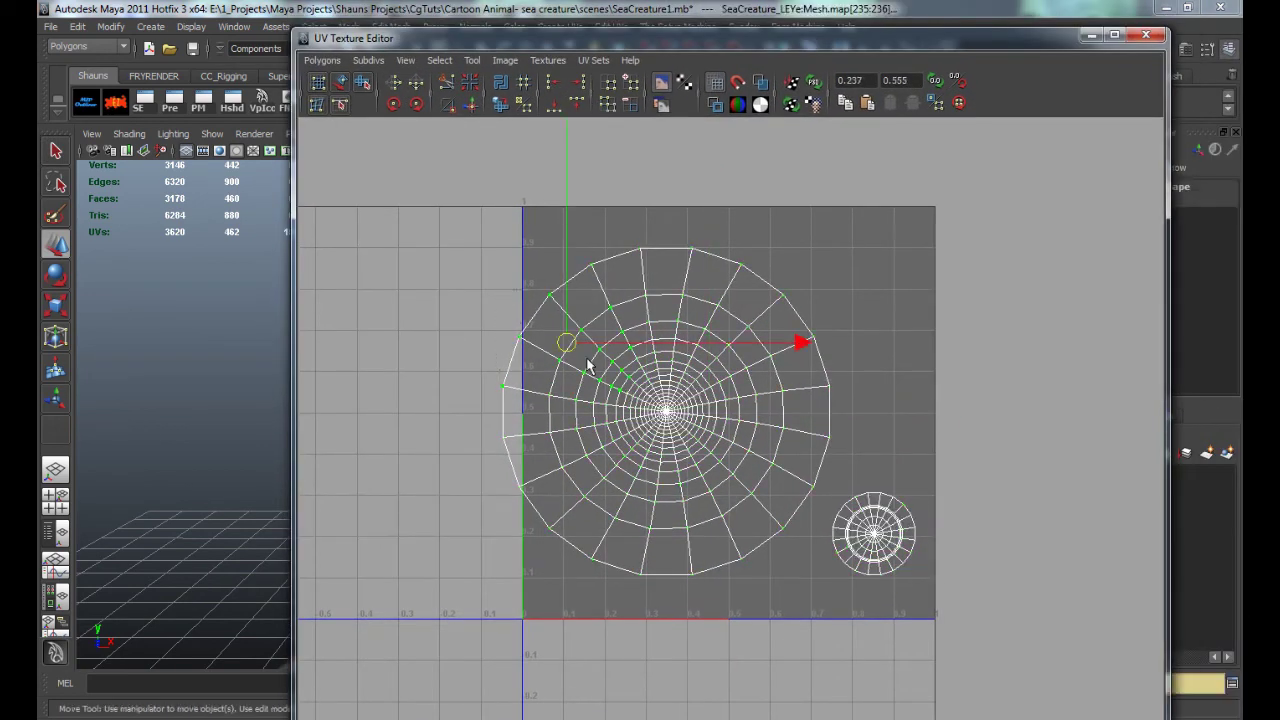
pyautogui.keyDown('ctrl'); pyautogui.moveTo(587, 365); pyautogui.dragTo(628, 333, button='right'); pyautogui.keyUp('ctrl')
pyautogui.press('r')
pyautogui.moveTo(670, 414); pyautogui.dragTo(604, 411)
# Step: Enlarge the eye's small circular UV shell and place it beside the large one inside the UV square
pyautogui.press('w')
pyautogui.moveTo(851, 501); pyautogui.dragTo(918, 568)
pyautogui.keyDown('ctrl'); pyautogui.moveTo(885, 539); pyautogui.dragTo(918, 514, button='right'); pyautogui.keyUp('ctrl')
pyautogui.press('r')
pyautogui.moveTo(882, 539); pyautogui.dragTo(1023, 567)
pyautogui.press('w')
pyautogui.moveTo(877, 533); pyautogui.dragTo(854, 529)
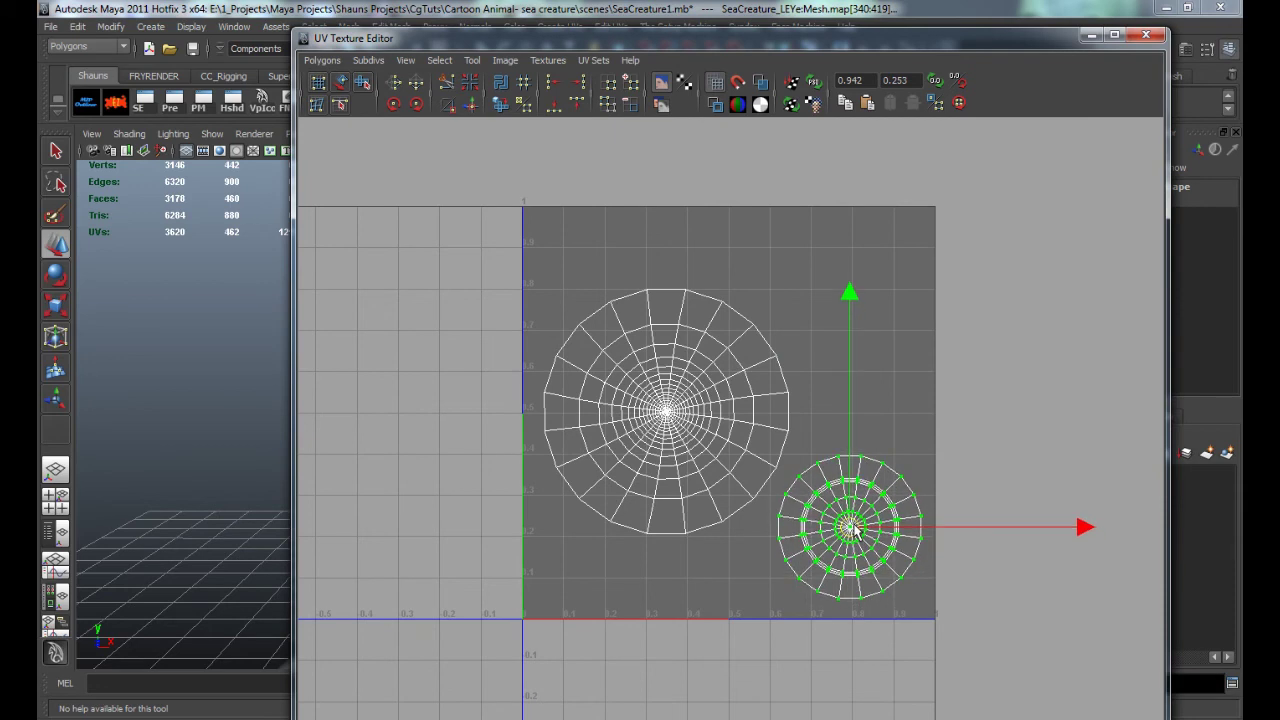
# Step: Move the UV Texture Editor out of the way and select the left eye mesh in object mode
pyautogui.click(753, 565)
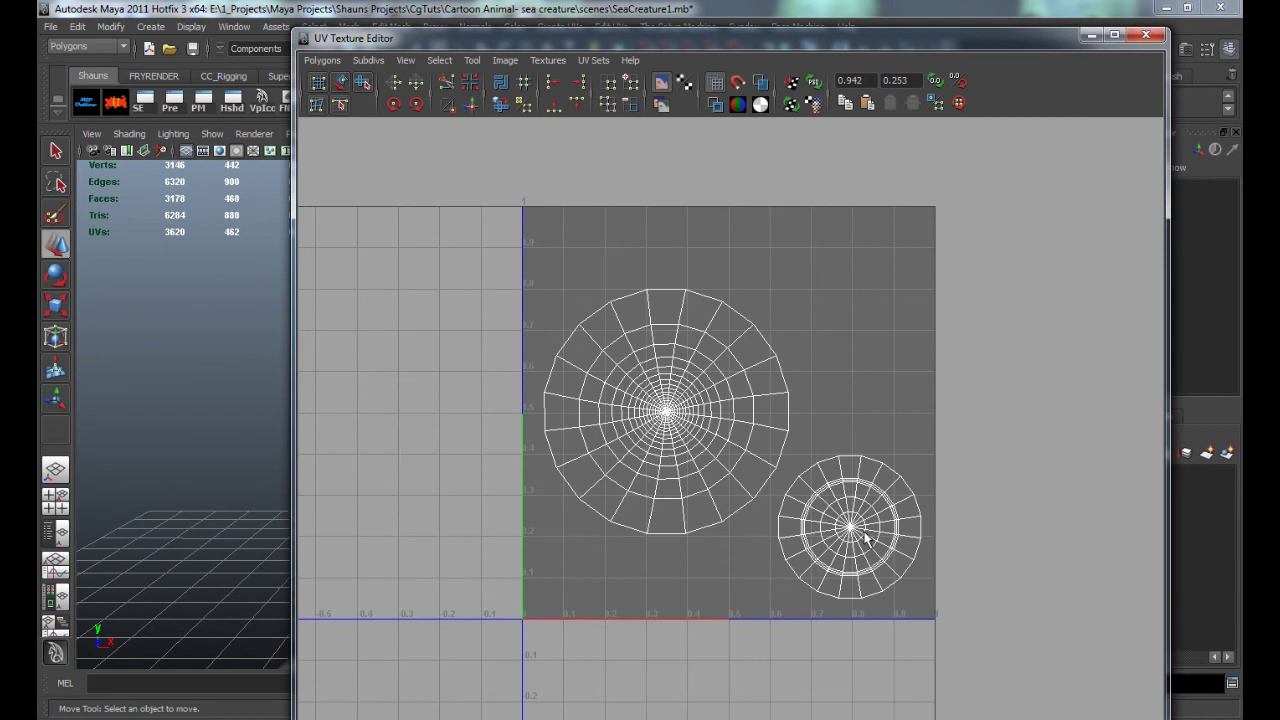
pyautogui.moveTo(792, 43); pyautogui.dragTo(1279, 150)
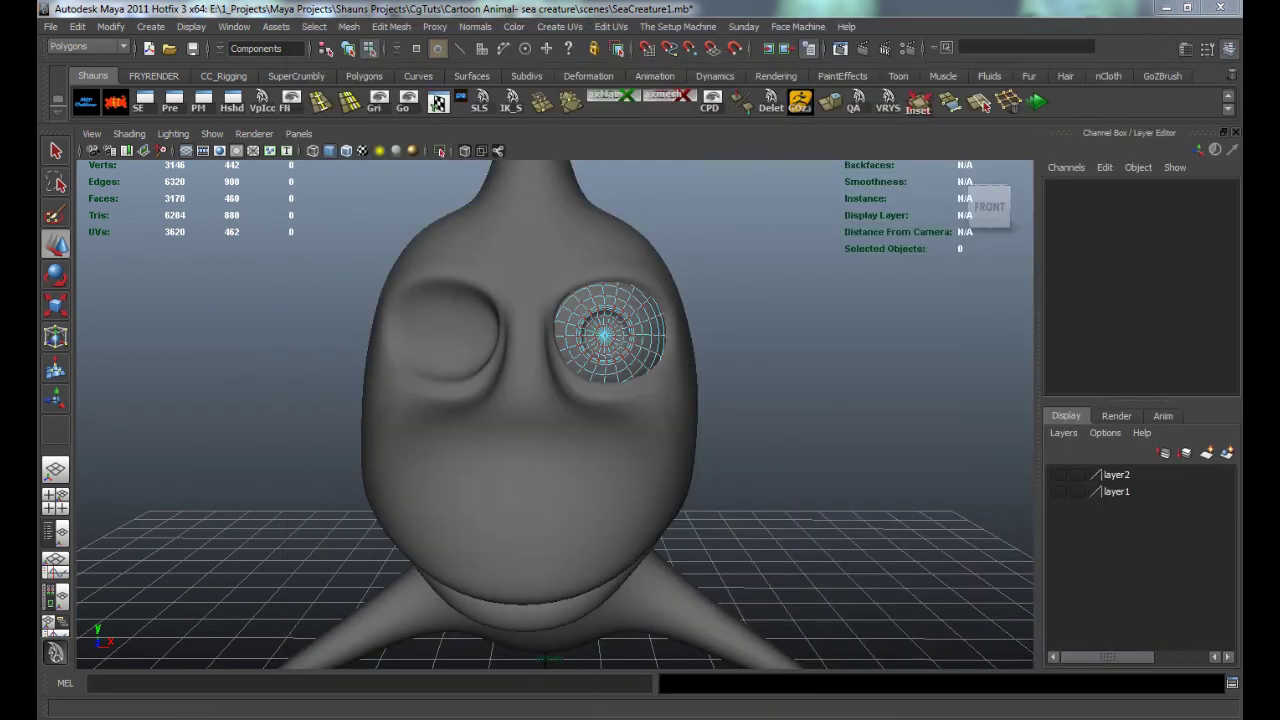
pyautogui.moveTo(632, 316)
pyautogui.mouseDown(button='right')
pyautogui.moveTo(625, 292)
pyautogui.moveTo(629, 306)
pyautogui.mouseUp(button='right')
pyautogui.click(593, 337)
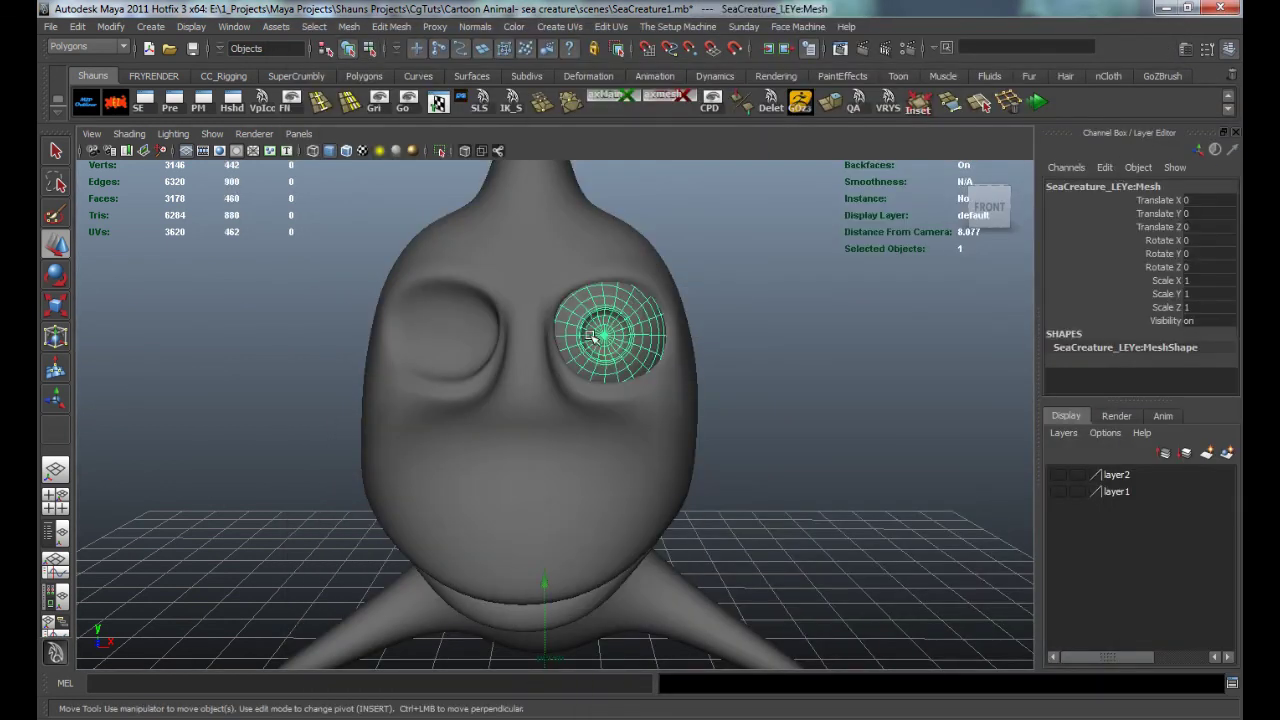
# Step: Clean up the channel box attributes and history of the body and left eye meshes with the custom cleanup scripts
pyautogui.click(116, 108)
pyautogui.moveTo(189, 238); pyautogui.dragTo(942, 540)
pyautogui.click(85, 106)
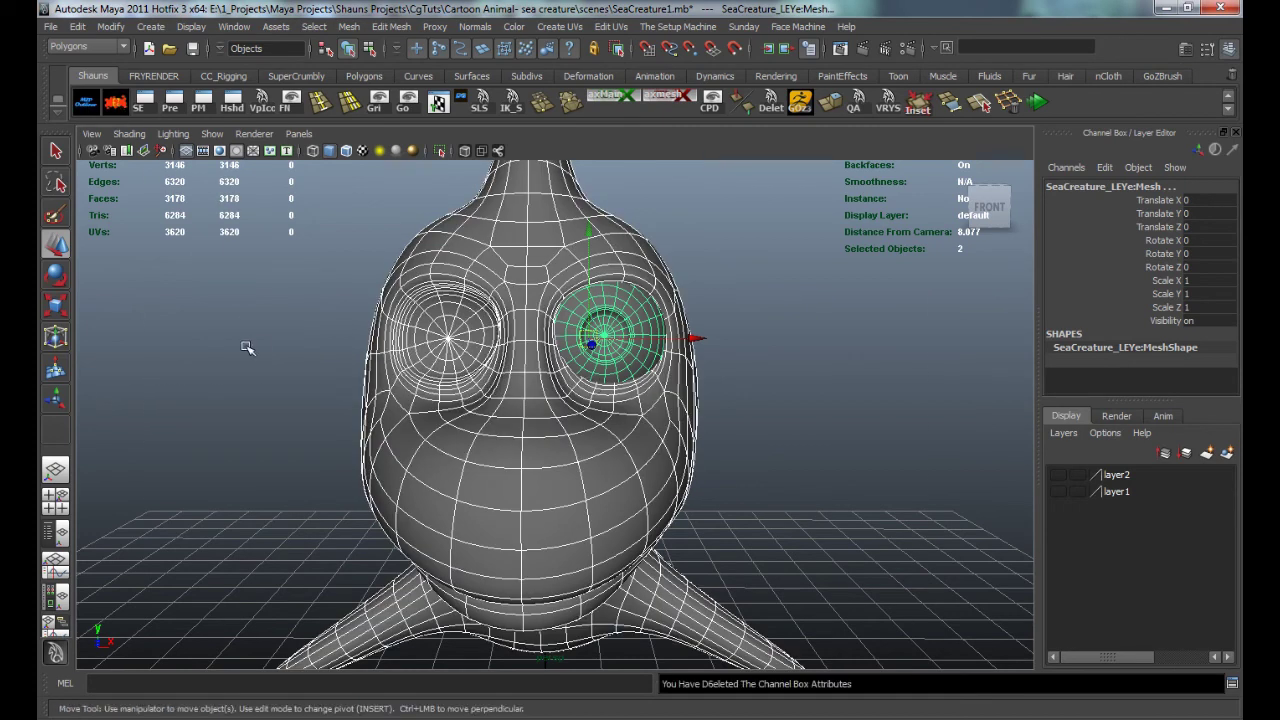
pyautogui.click(292, 339)
# Step: Select the left eye mesh and turn on wireframe-on-shaded display in the perspective view
pyautogui.click(601, 324)
pyautogui.scroll(3, 508, 429)
pyautogui.moveTo(473, 338)
pyautogui.keyDown('alt'); pyautogui.mouseDown(button='middle')
pyautogui.moveTo(470, 378)
pyautogui.moveTo(494, 413)
pyautogui.moveTo(557, 330)
pyautogui.mouseUp(button='middle'); pyautogui.keyUp('alt')
pyautogui.click(346, 152)
pyautogui.scroll(3, 516, 416)
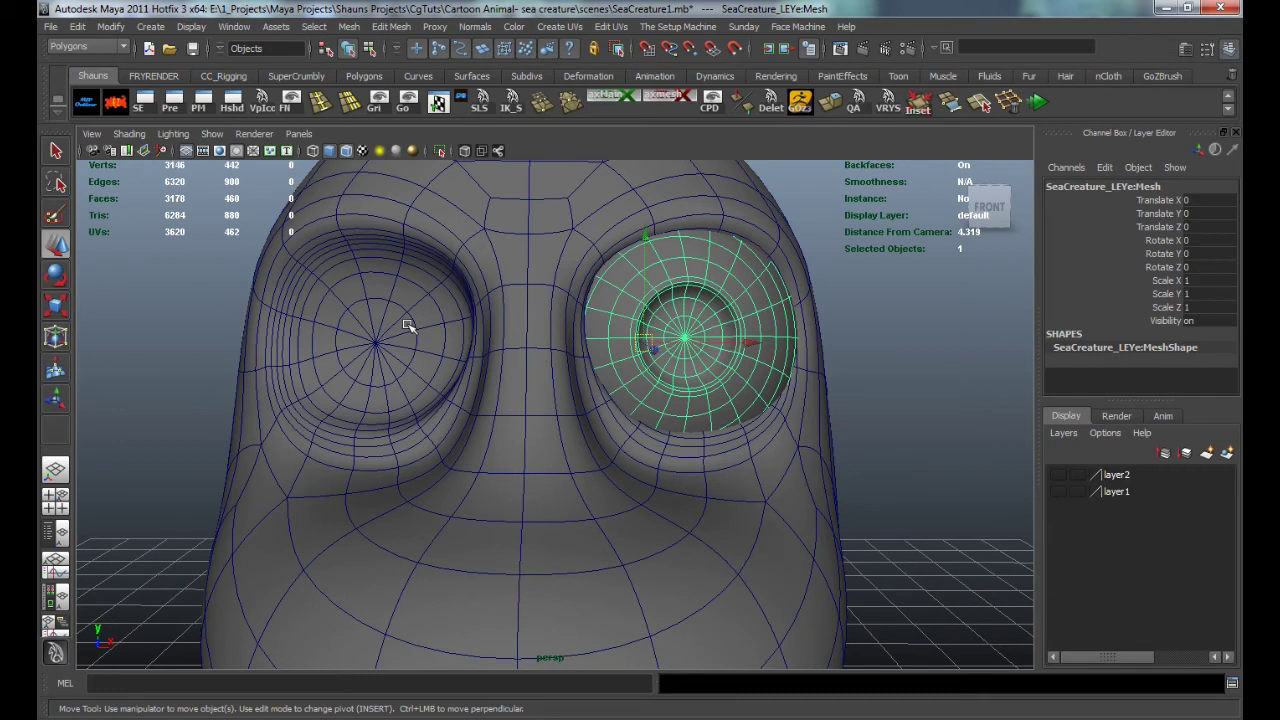
pyautogui.keyDown('alt'); pyautogui.moveTo(408, 326); pyautogui.dragTo(408, 328, button='middle'); pyautogui.keyUp('alt')
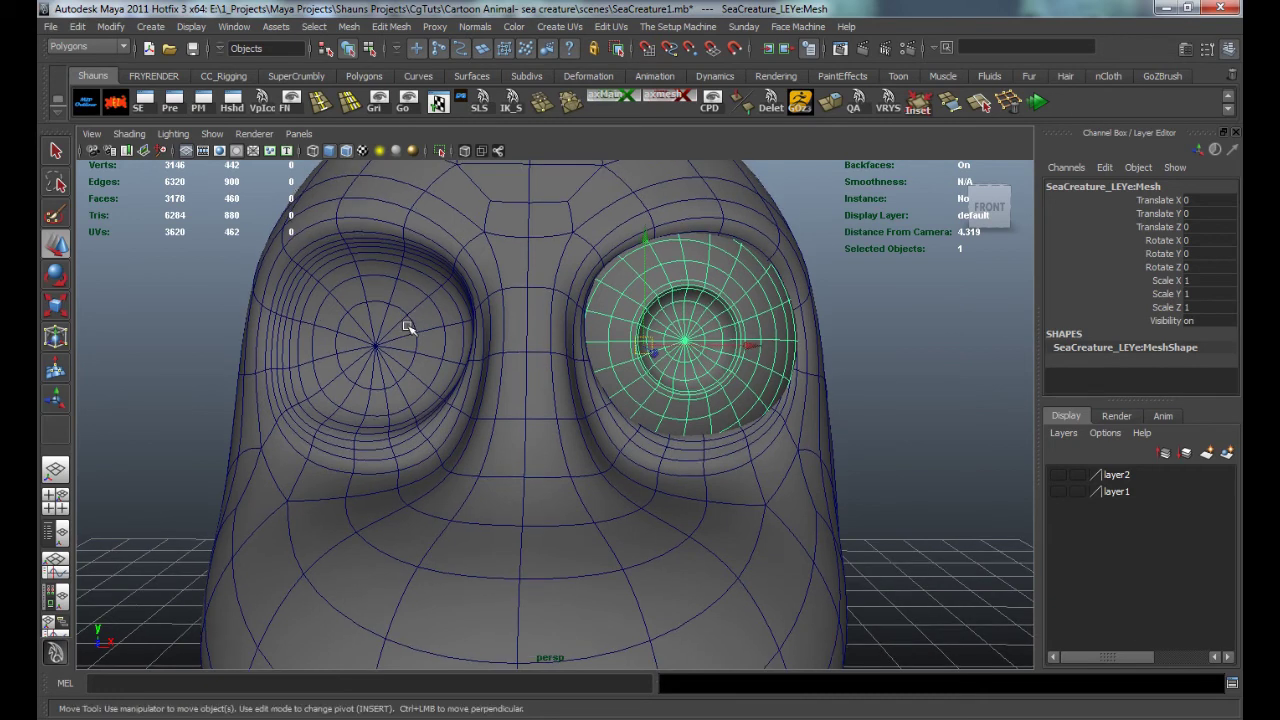
# Step: Duplicate the left eye, move the copy's pivot to the centre of the head and mirror it with a Scale X of -1
pyautogui.hotkey('ctrl', 'd')
pyautogui.press('Insert')
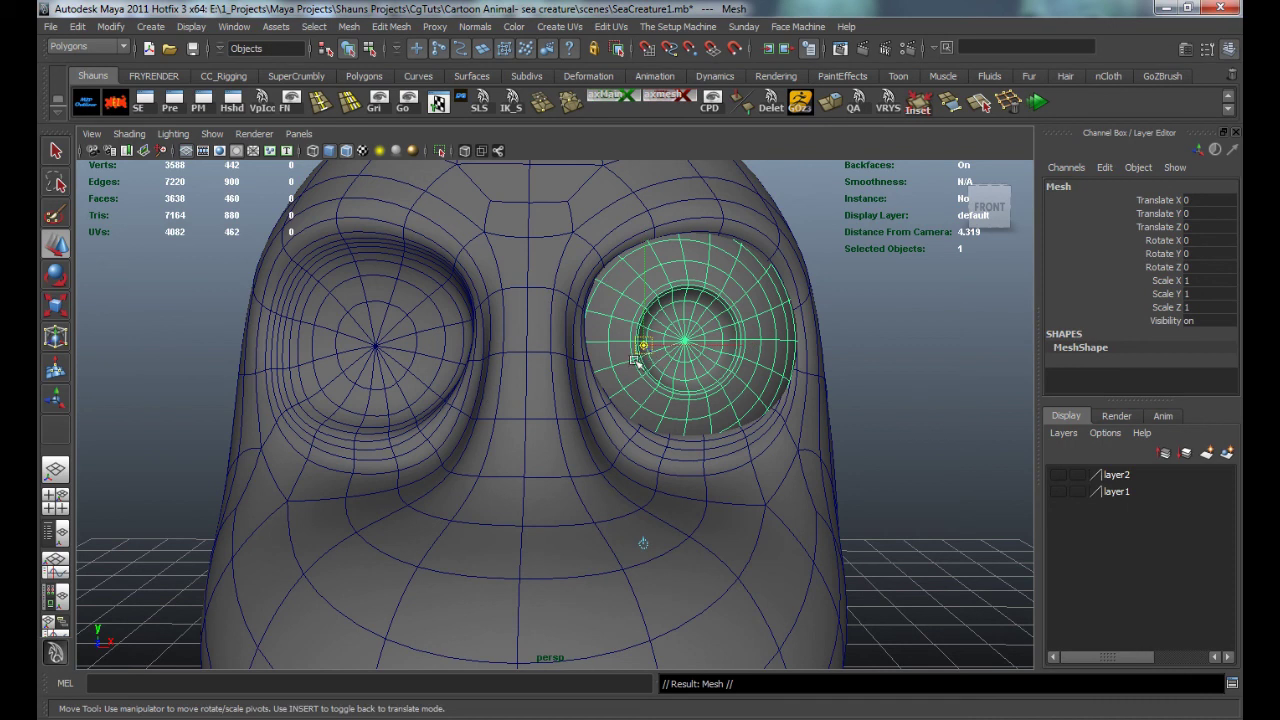
pyautogui.moveTo(643, 350); pyautogui.dragTo(875, 437)
pyautogui.click(1192, 280)
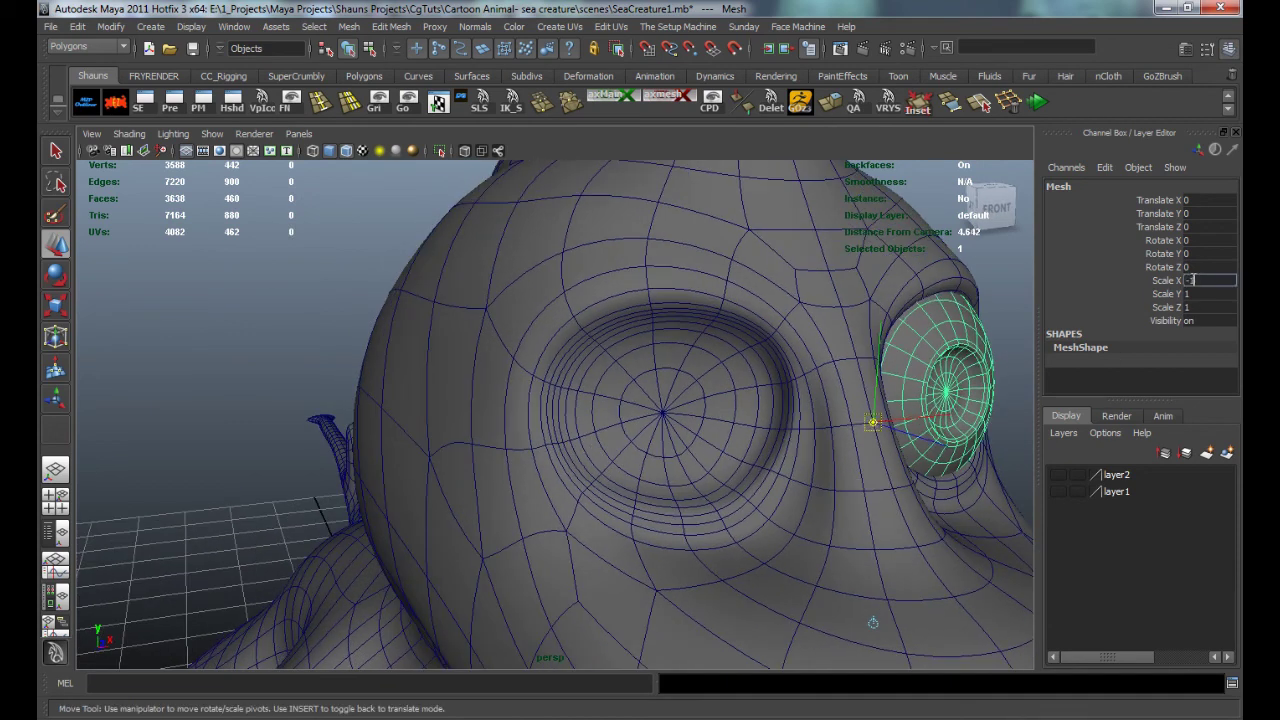
pyautogui.write('-1')
pyautogui.press('Return')
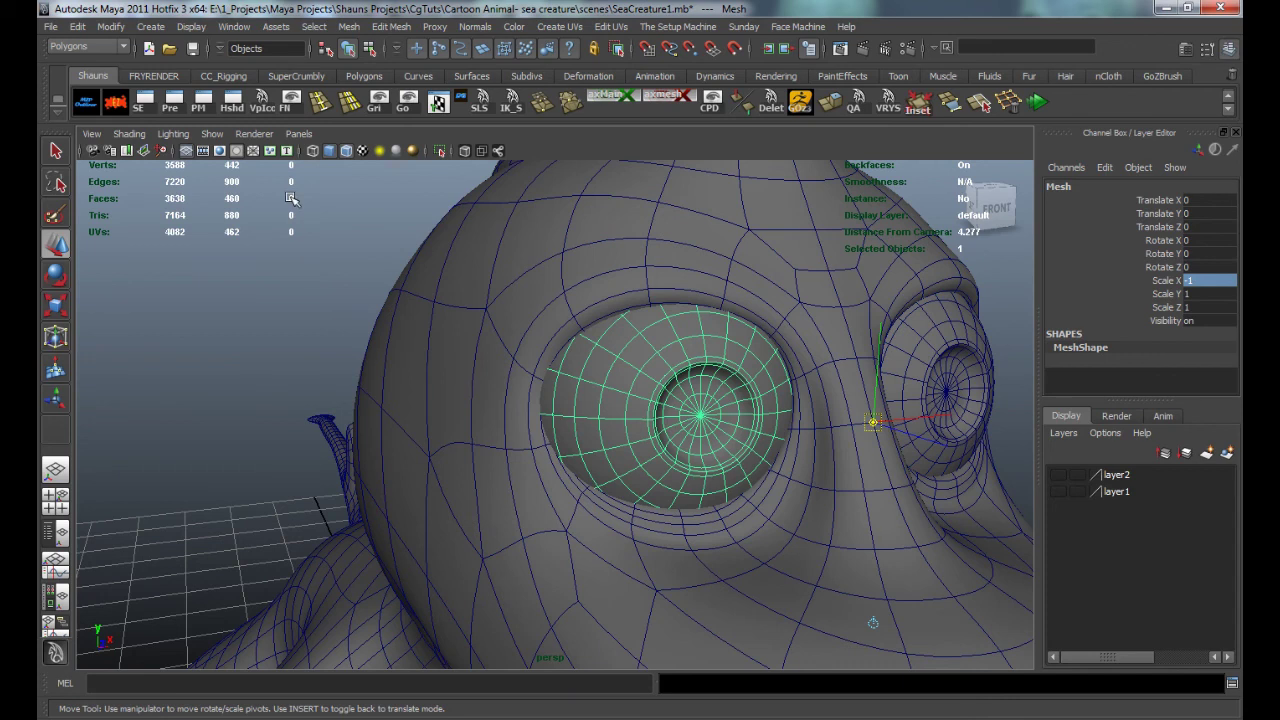
# Step: Freeze the mirrored eye's transforms with the cleanup script and deselect it
pyautogui.click(116, 103)
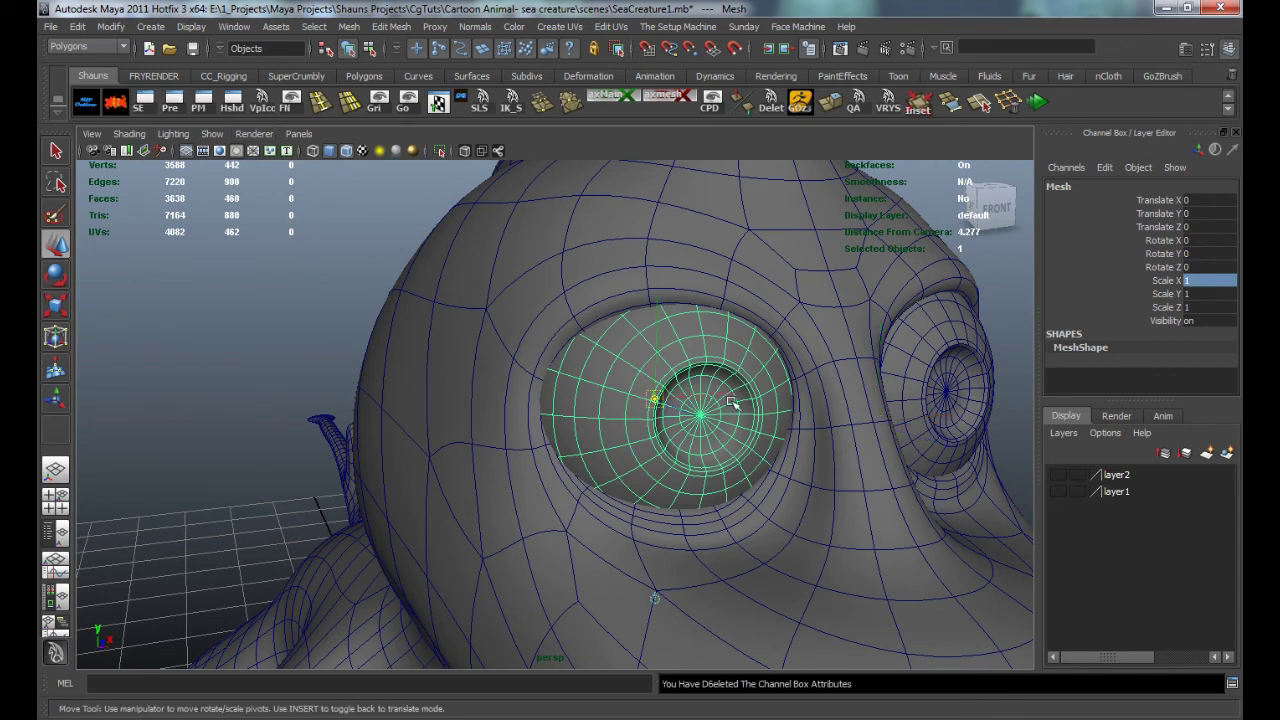
pyautogui.click(358, 365)
pyautogui.keyDown('alt'); pyautogui.moveTo(638, 425); pyautogui.dragTo(588, 428); pyautogui.keyUp('alt')
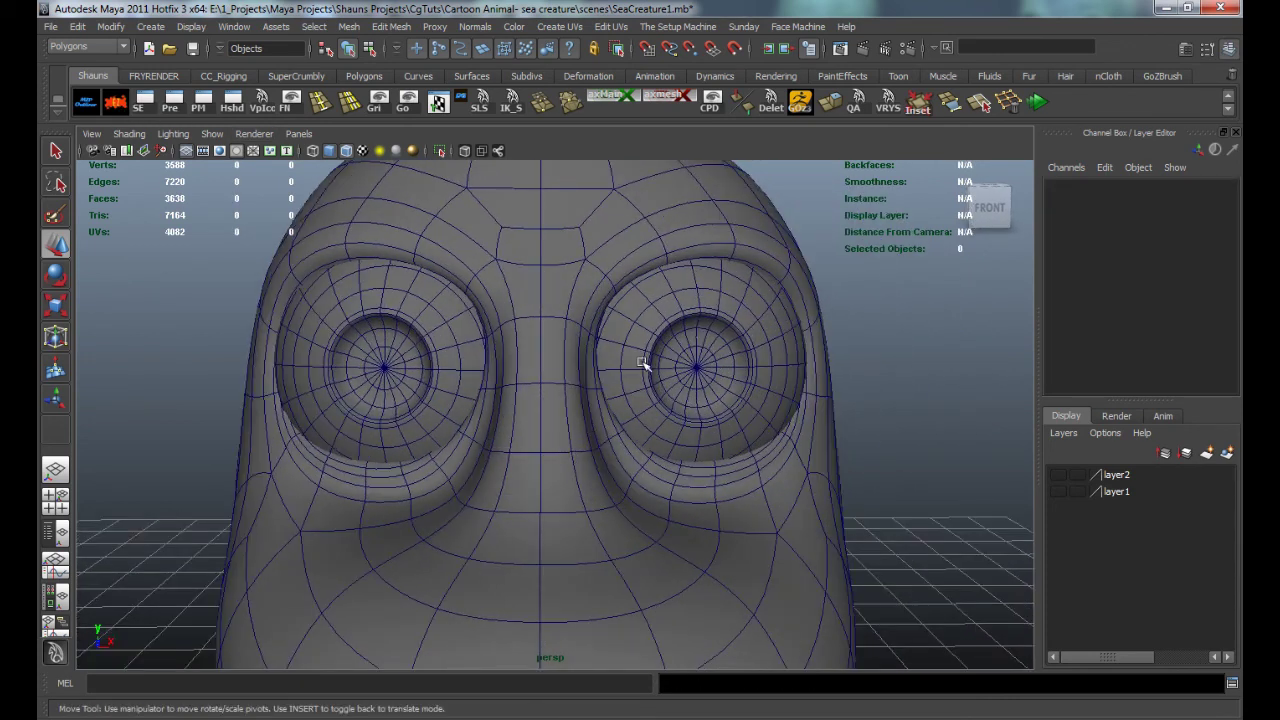
# Step: Turn off two-sided lighting in the viewport and reverse the normals of the mirrored eye
pyautogui.click(174, 133)
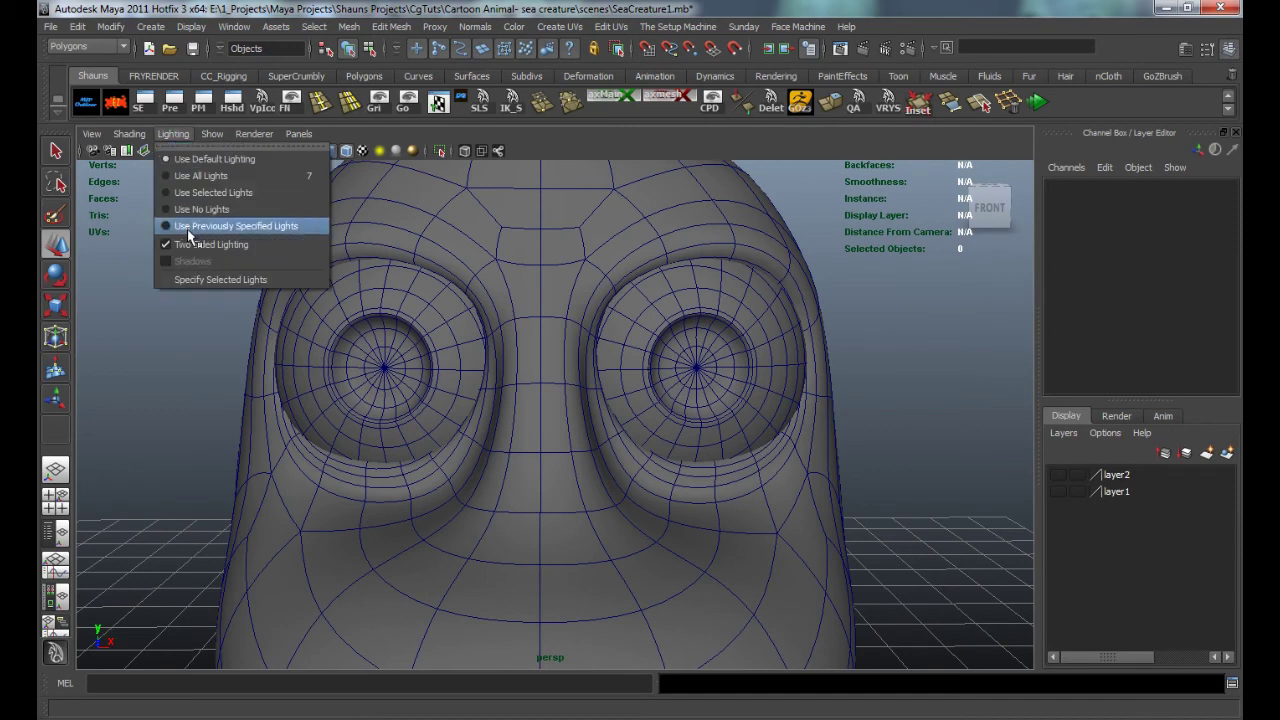
pyautogui.click(180, 262)
pyautogui.keyDown('alt'); pyautogui.moveTo(171, 349); pyautogui.dragTo(589, 357); pyautogui.keyUp('alt')
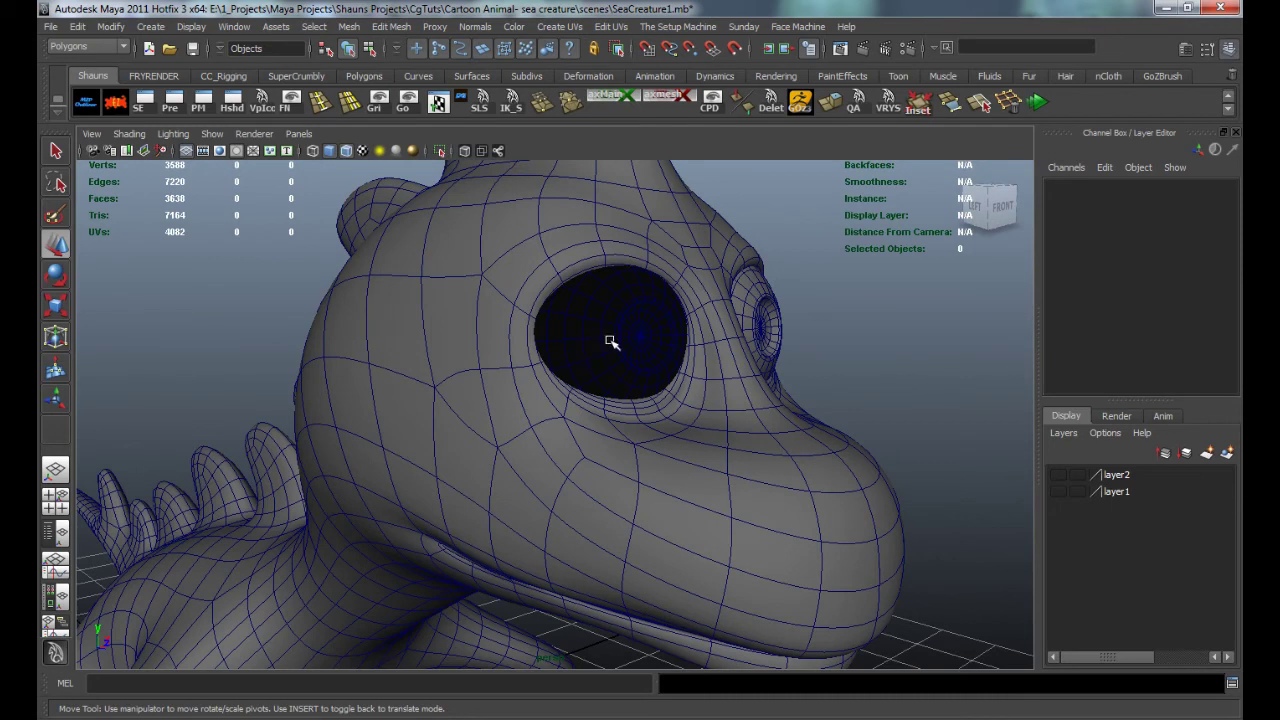
pyautogui.click(611, 342)
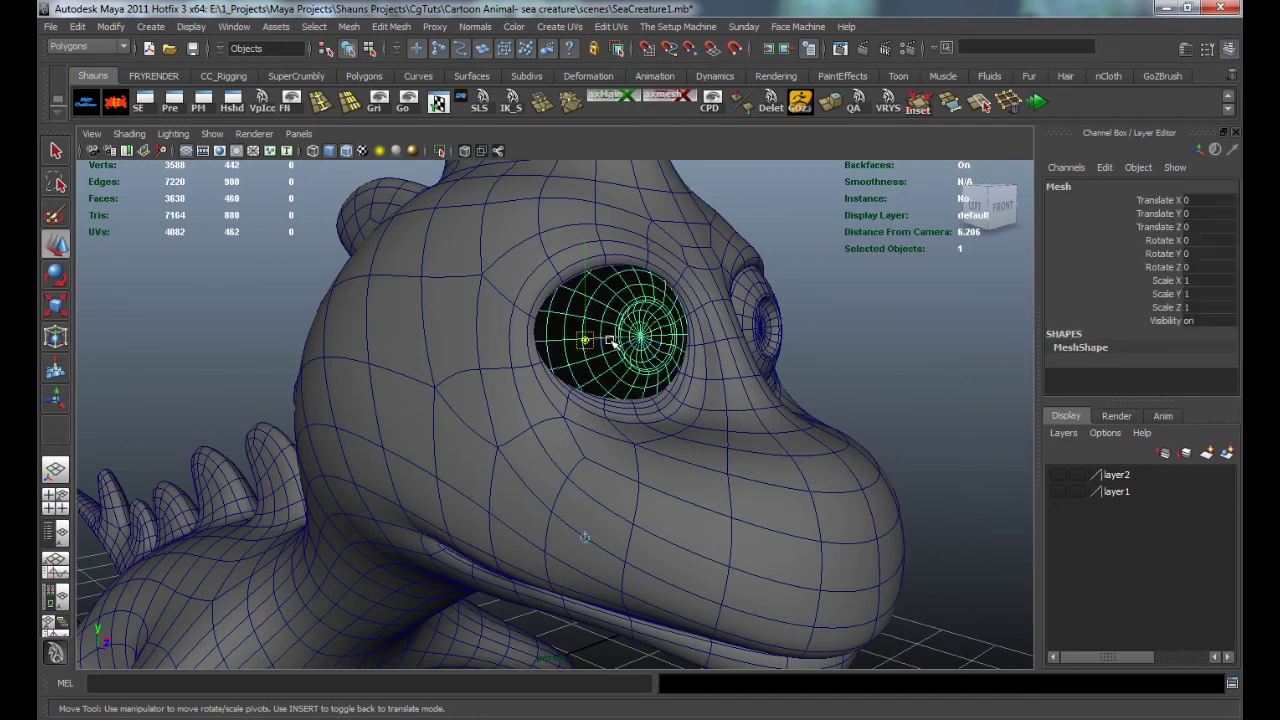
pyautogui.click(741, 102)
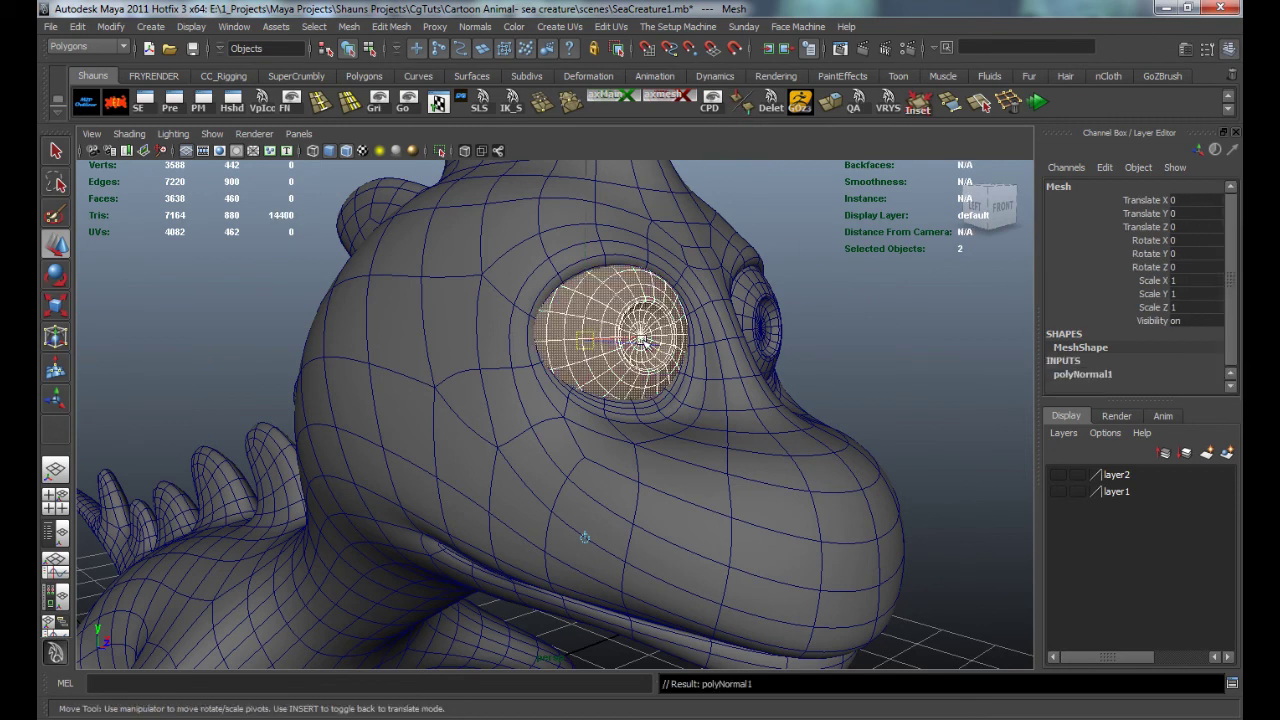
pyautogui.click(935, 373)
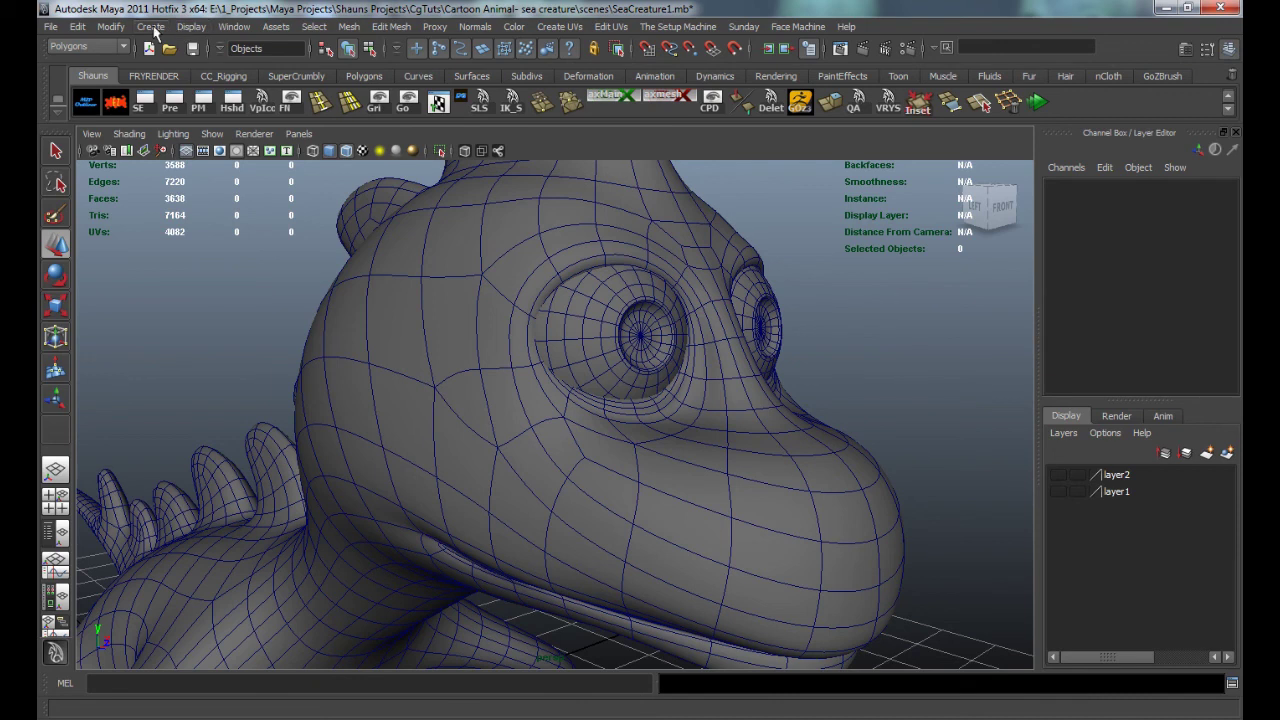
# Step: Look up the Face Normals display option for polygons and the Reverse command for normals
pyautogui.click(190, 27)
pyautogui.moveTo(230, 198)
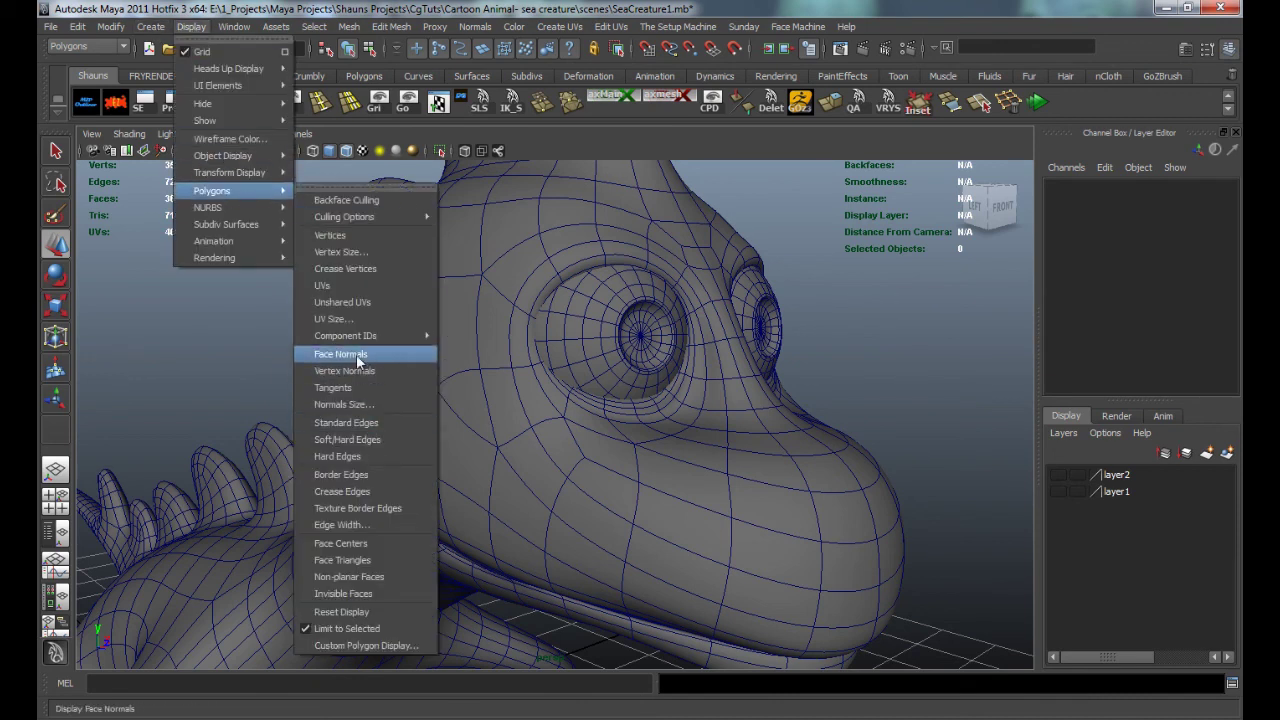
pyautogui.click(470, 27)
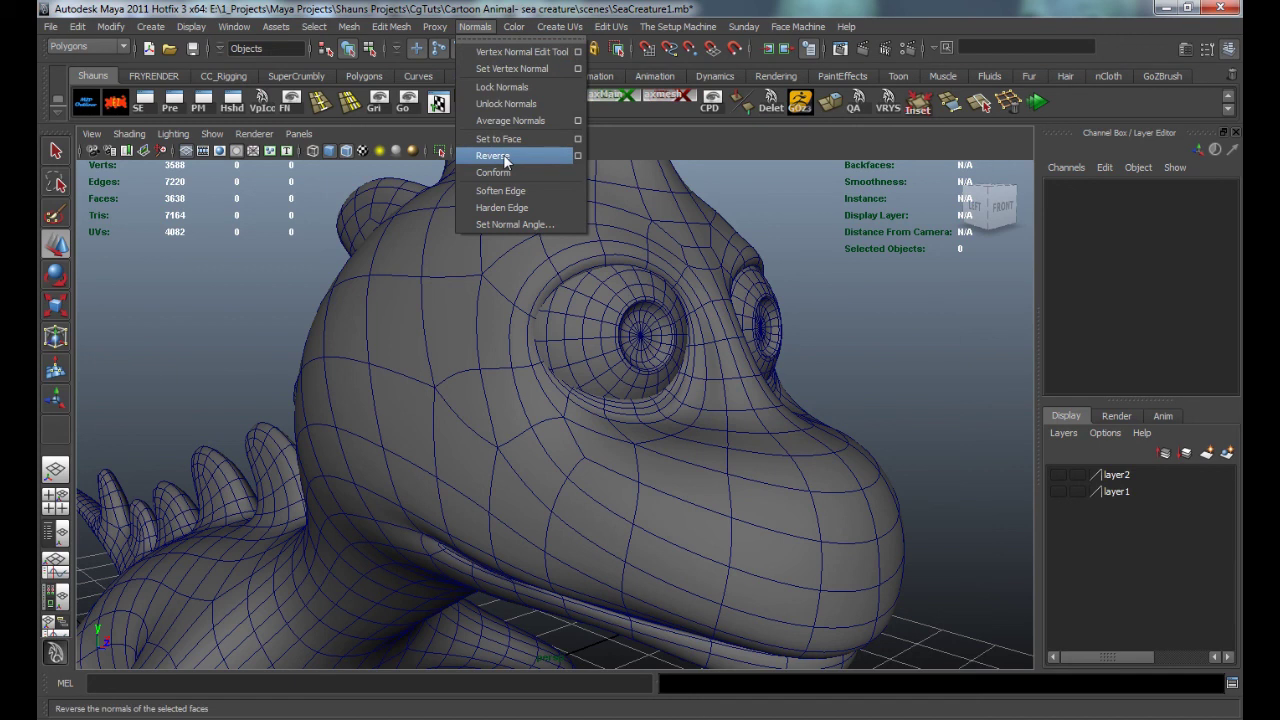
# Step: Inspect the creature's head and both eyes from several angles
pyautogui.keyDown('alt'); pyautogui.moveTo(968, 348); pyautogui.dragTo(583, 378); pyautogui.keyUp('alt')
pyautogui.keyDown('alt'); pyautogui.moveTo(583, 378); pyautogui.dragTo(472, 449, button='right'); pyautogui.keyUp('alt')
pyautogui.keyDown('alt'); pyautogui.moveTo(472, 449); pyautogui.dragTo(371, 439); pyautogui.keyUp('alt')
pyautogui.keyDown('alt'); pyautogui.moveTo(371, 439); pyautogui.dragTo(388, 440, button='right'); pyautogui.keyUp('alt')
pyautogui.keyDown('alt'); pyautogui.moveTo(388, 440); pyautogui.dragTo(426, 434); pyautogui.keyUp('alt')
pyautogui.keyDown('alt'); pyautogui.moveTo(426, 434); pyautogui.dragTo(437, 411, button='middle'); pyautogui.keyUp('alt')
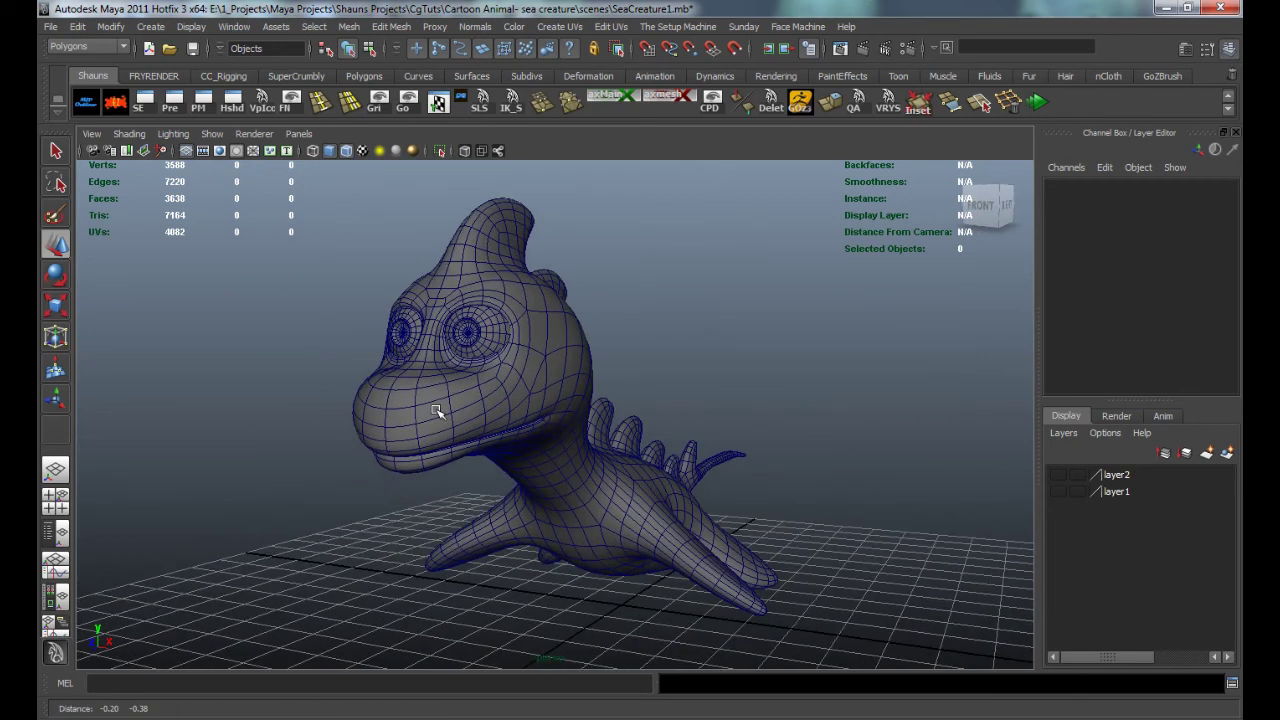
pyautogui.keyDown('alt'); pyautogui.moveTo(436, 411); pyautogui.dragTo(430, 433); pyautogui.keyUp('alt')
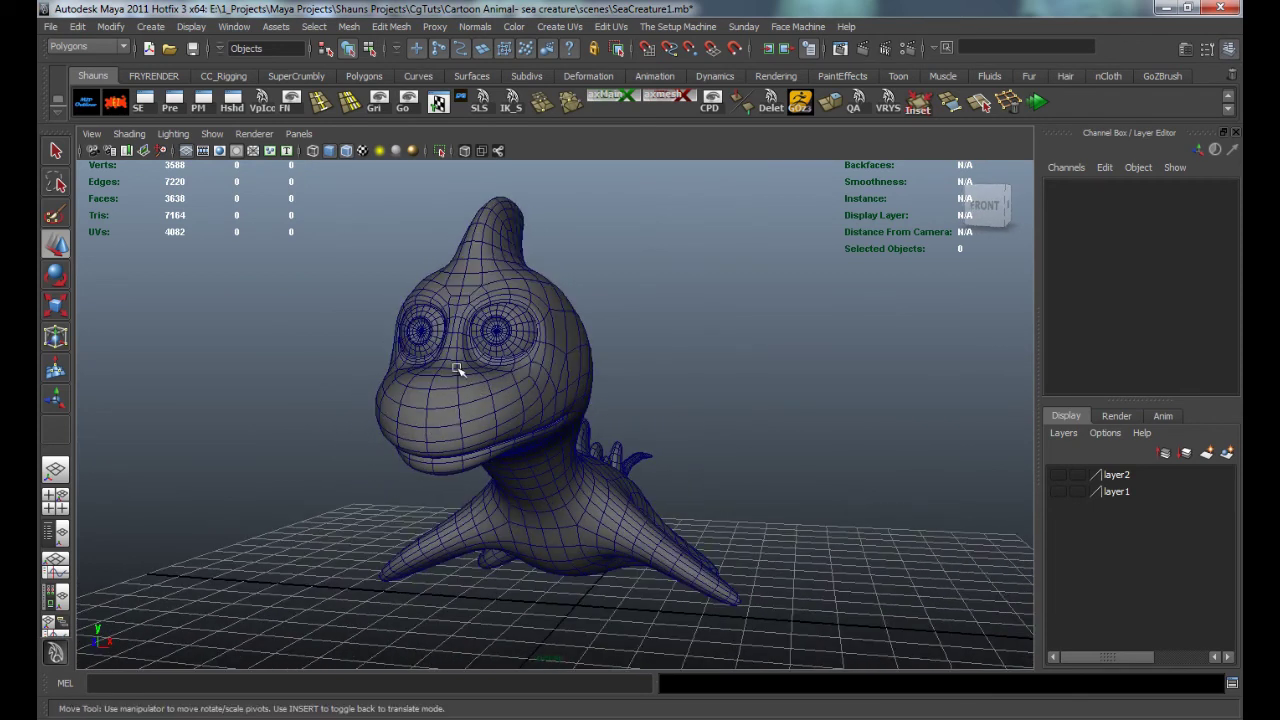
pyautogui.keyDown('alt'); pyautogui.moveTo(455, 370); pyautogui.dragTo(471, 400); pyautogui.keyUp('alt')
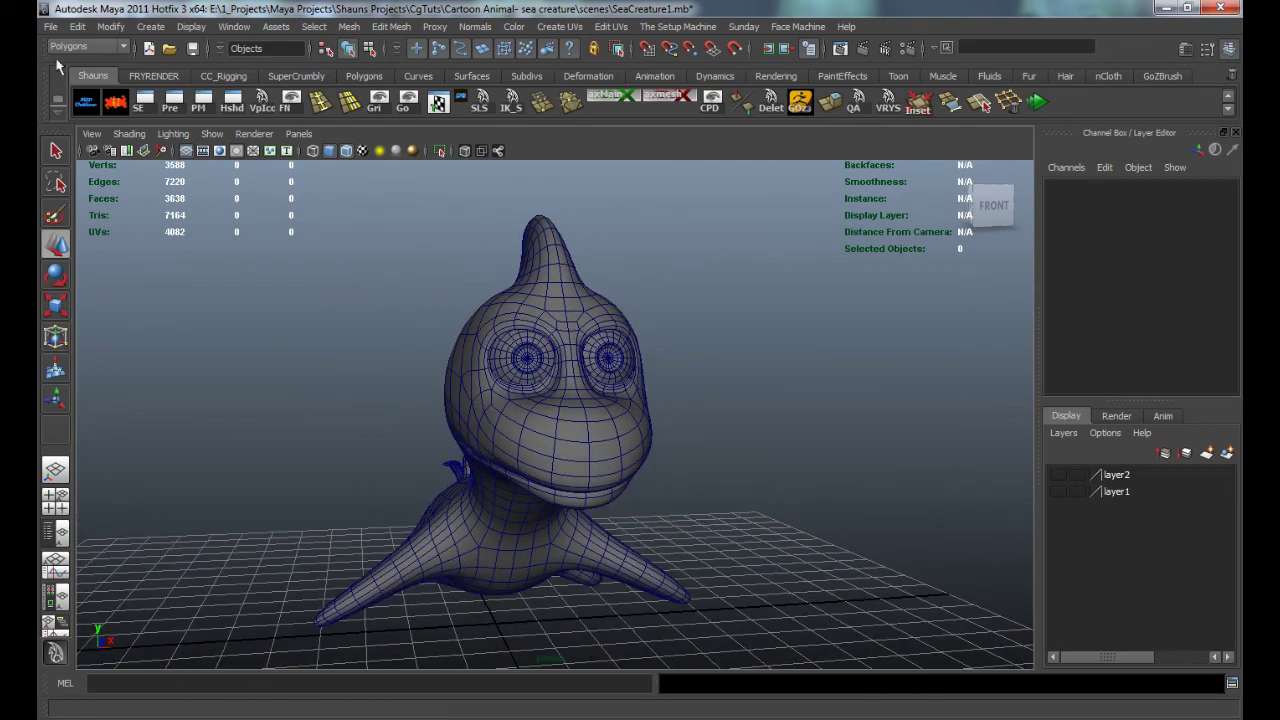
# Step: Set the current project to the folder "Cartoon Animal- sea creature"
pyautogui.click(50, 26)
pyautogui.moveTo(122, 343)
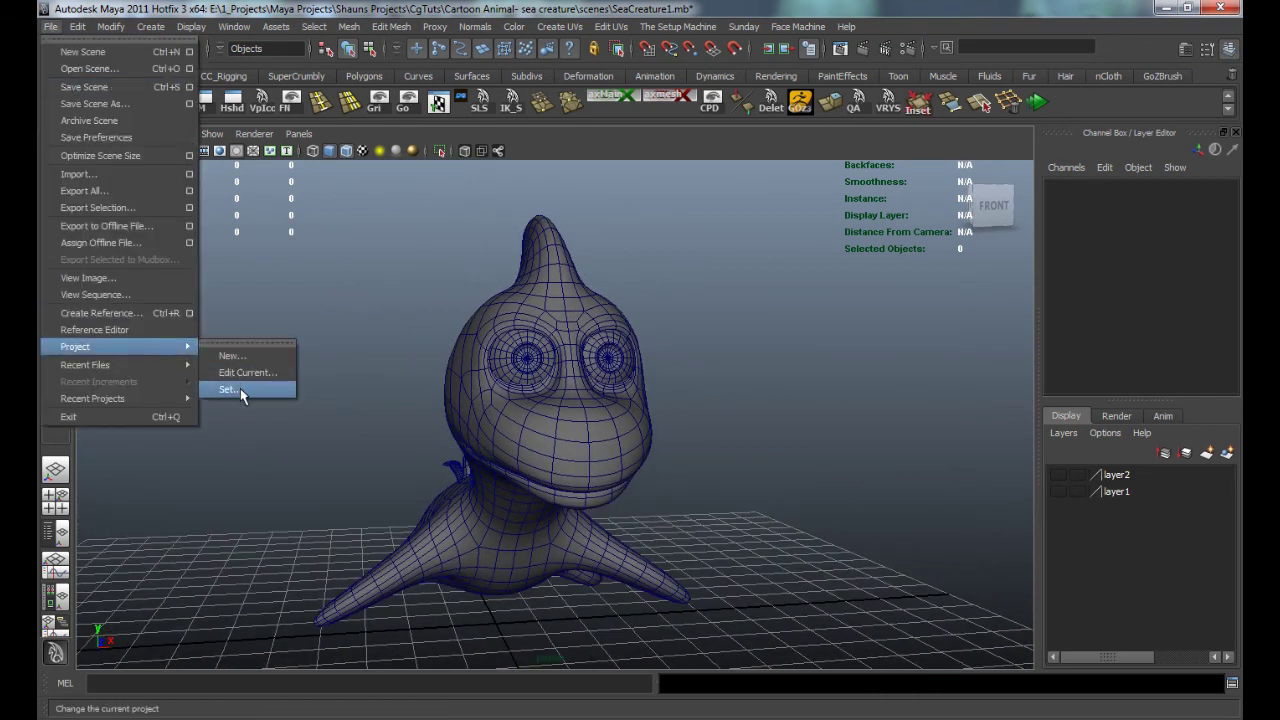
pyautogui.click(240, 388)
pyautogui.click(365, 112)
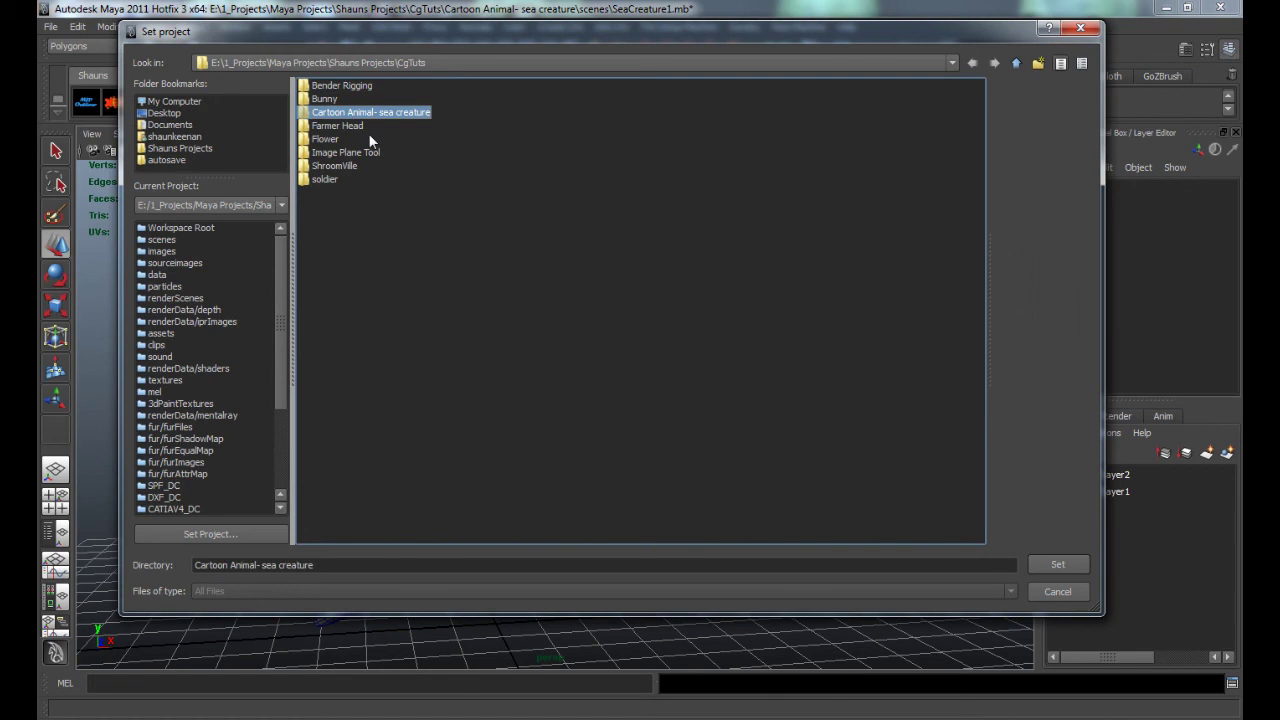
pyautogui.click(1062, 569)
# Step: Select both eye meshes and export them as an OBJ file named Eyes in the project's scenes folder
pyautogui.keyDown('alt'); pyautogui.moveTo(548, 400); pyautogui.dragTo(553, 429); pyautogui.keyUp('alt')
pyautogui.click(524, 338)
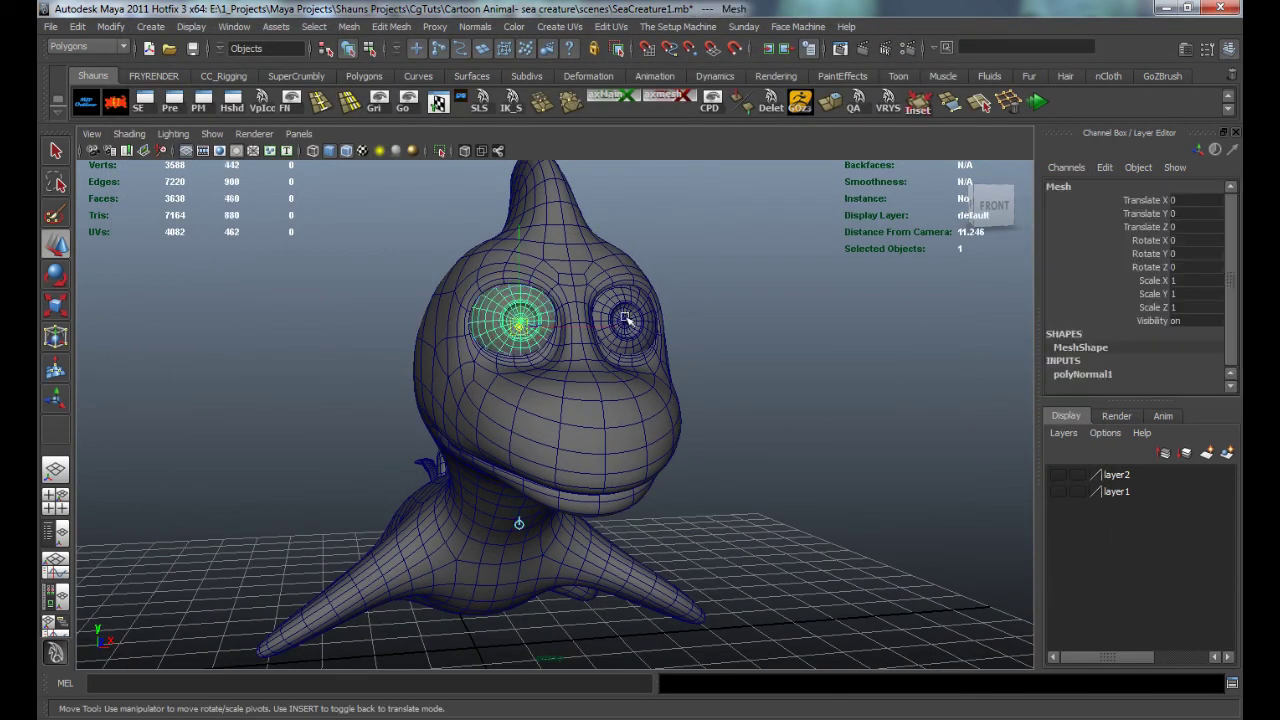
pyautogui.keyDown('shift'); pyautogui.click(625, 320); pyautogui.keyUp('shift')
pyautogui.click(57, 30)
pyautogui.click(90, 192)
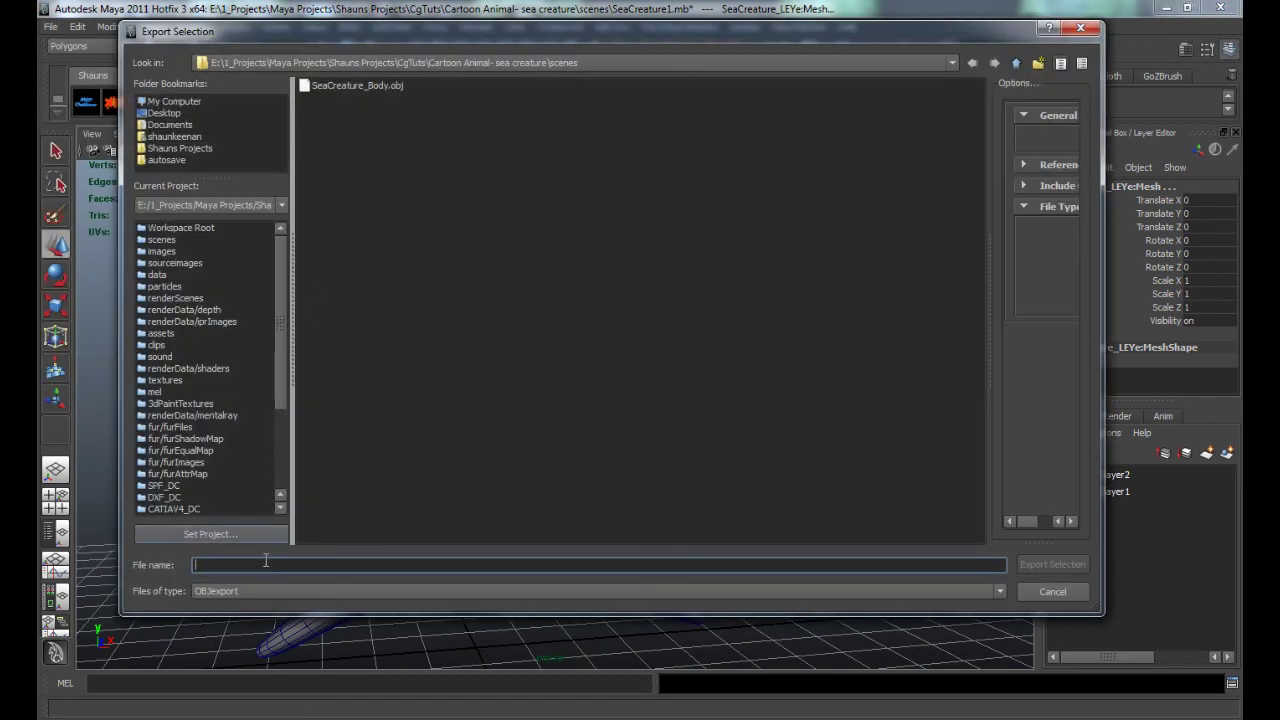
pyautogui.write('Eyes')
pyautogui.press('Return')
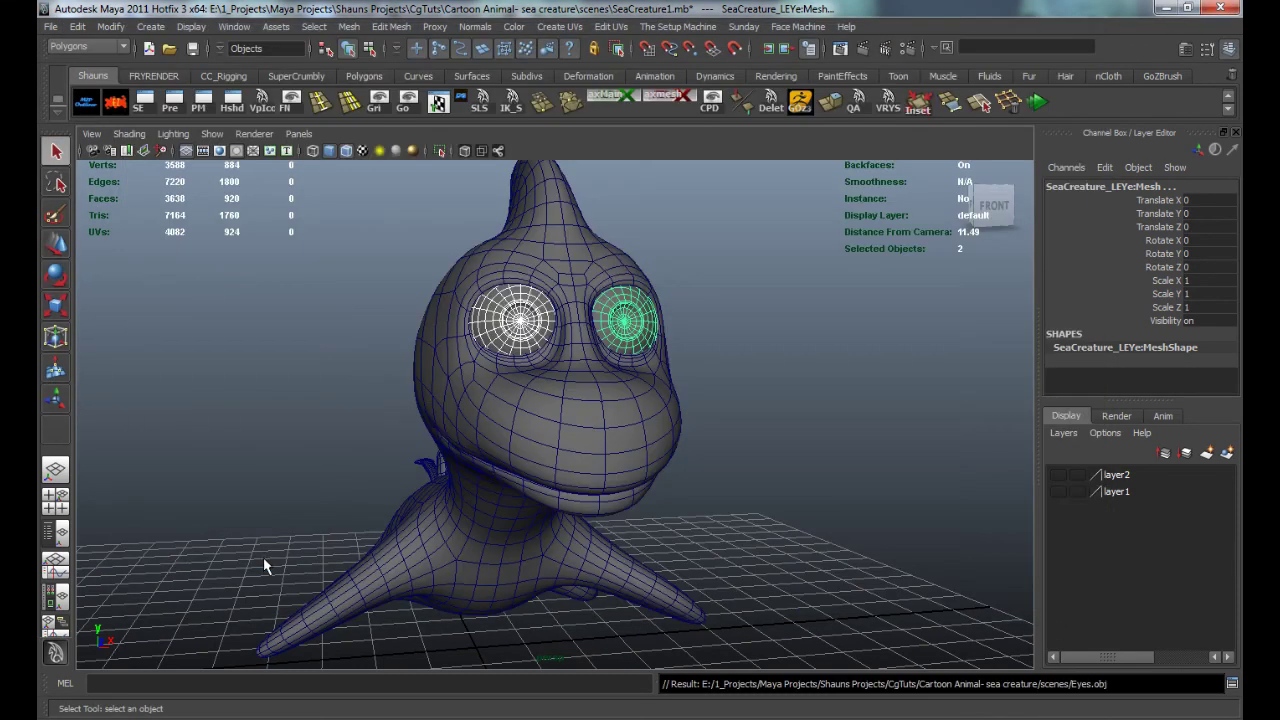
# Step: Select the creature's body mesh and export it as a separate OBJ file in the project's scenes folder
pyautogui.click(483, 447)
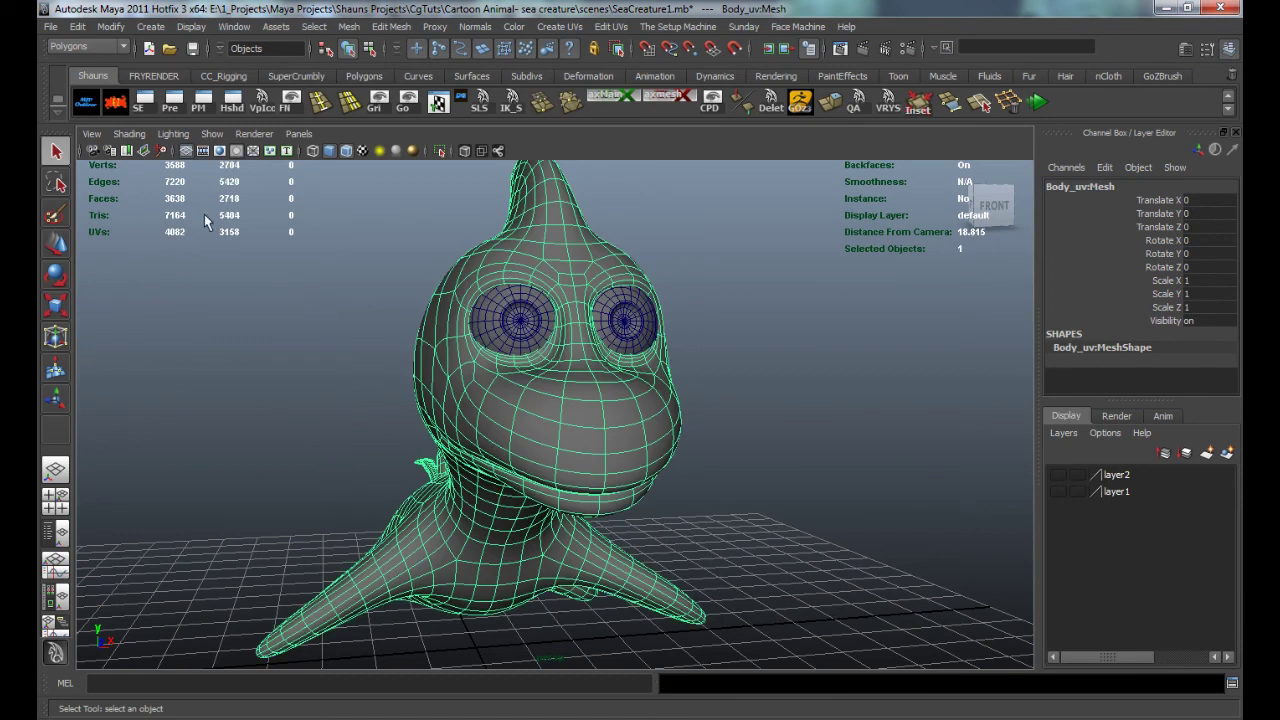
pyautogui.press('g')
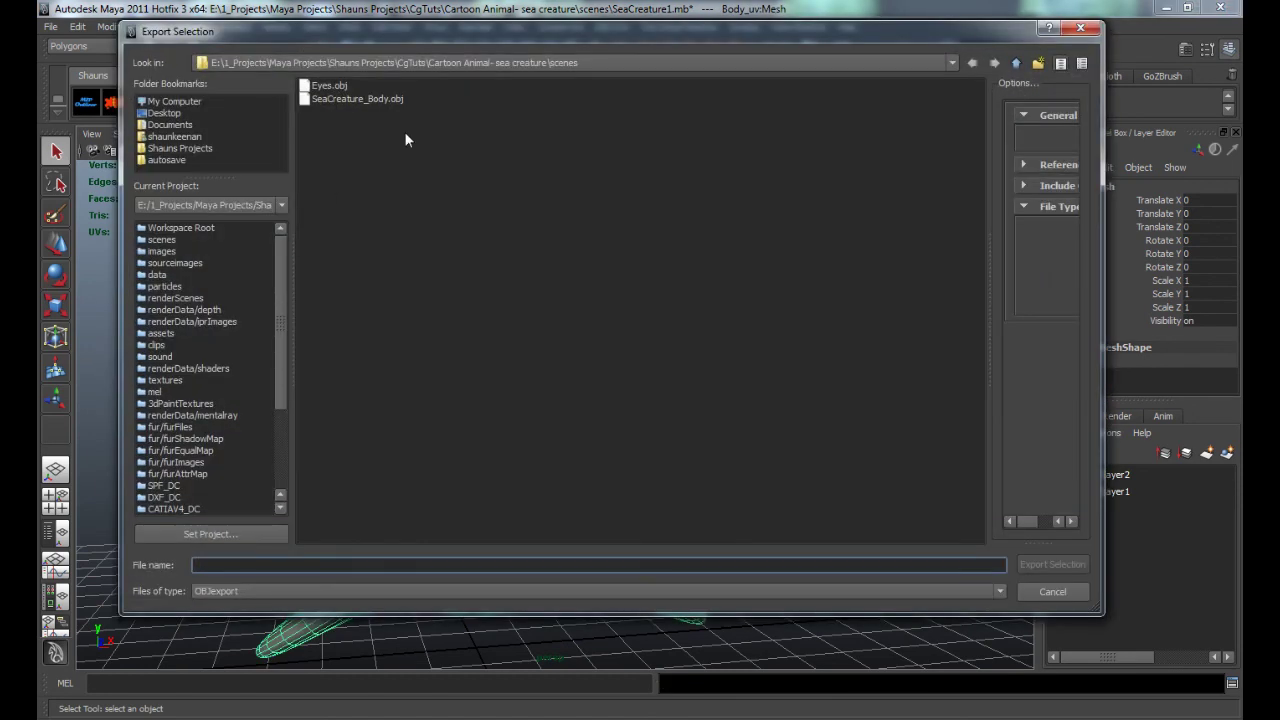
pyautogui.write('Creatur')
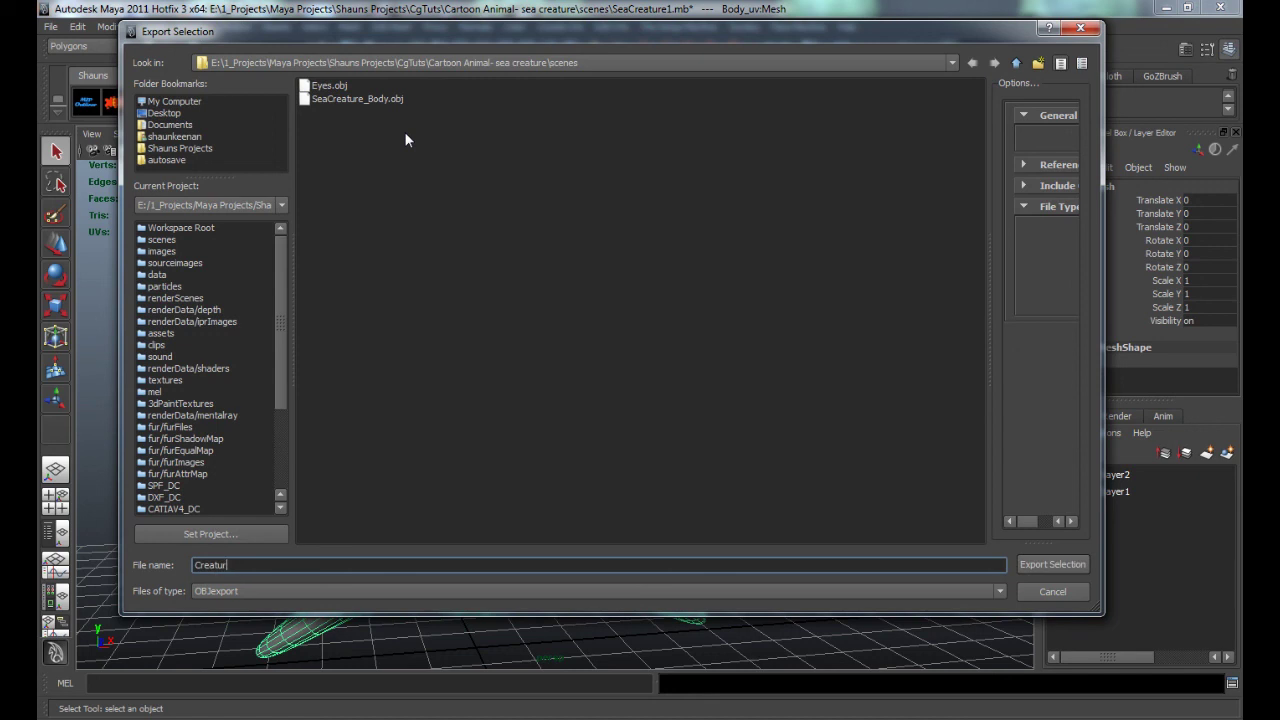
pyautogui.write('aint')
pyautogui.click(1024, 563)
# Step: Clear the selection and save the current scene
pyautogui.click(806, 563)
pyautogui.keyDown('alt'); pyautogui.moveTo(800, 565); pyautogui.dragTo(340, 346); pyautogui.keyUp('alt')
pyautogui.click(191, 48)
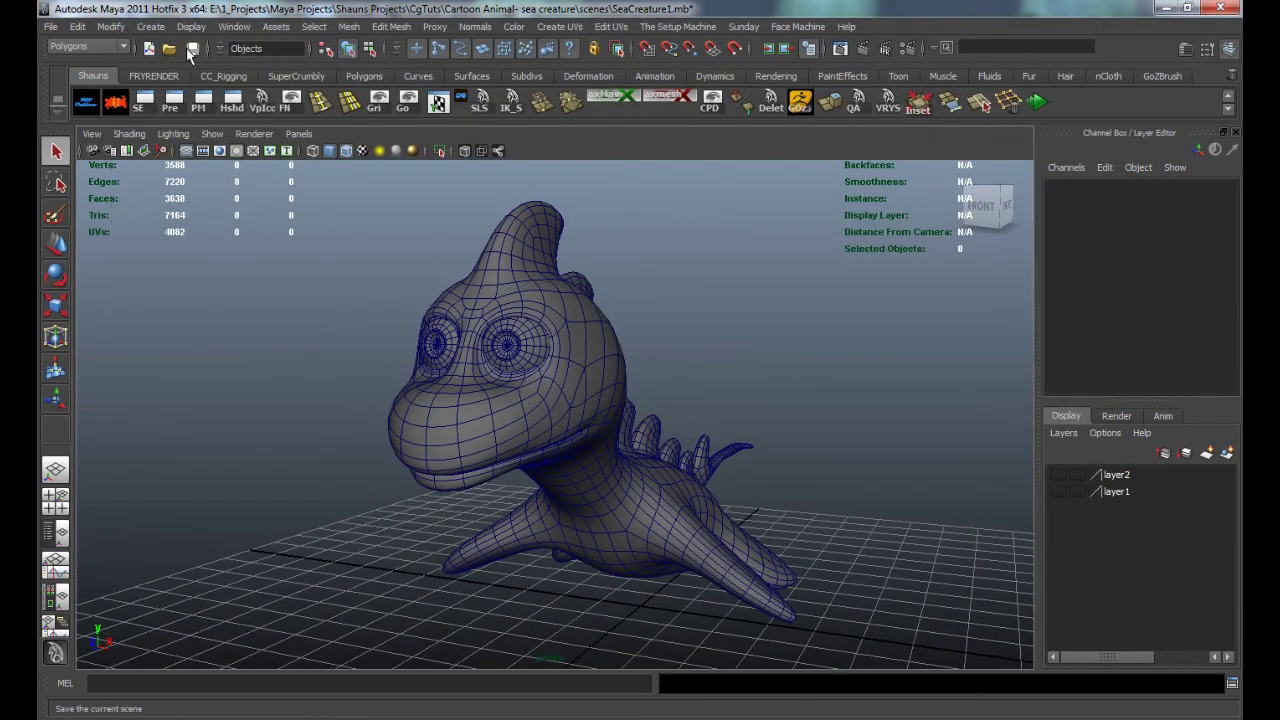